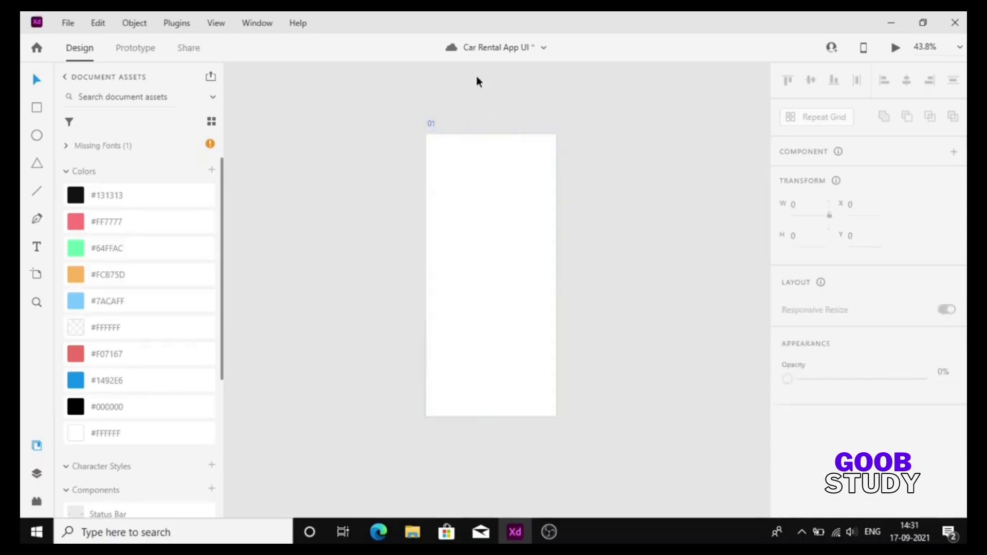
Place the Status Bar component along the top edge of artboard 01 and align it to the artboard.
scroll(135, 290, down, 4)
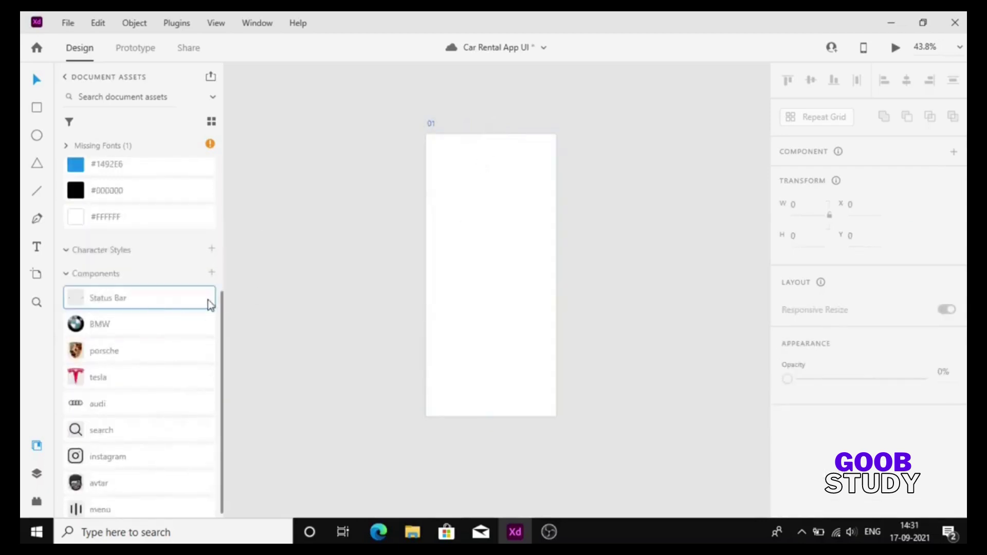
drag(207, 301, 502, 145)
click(812, 82)
click(789, 85)
click(482, 178)
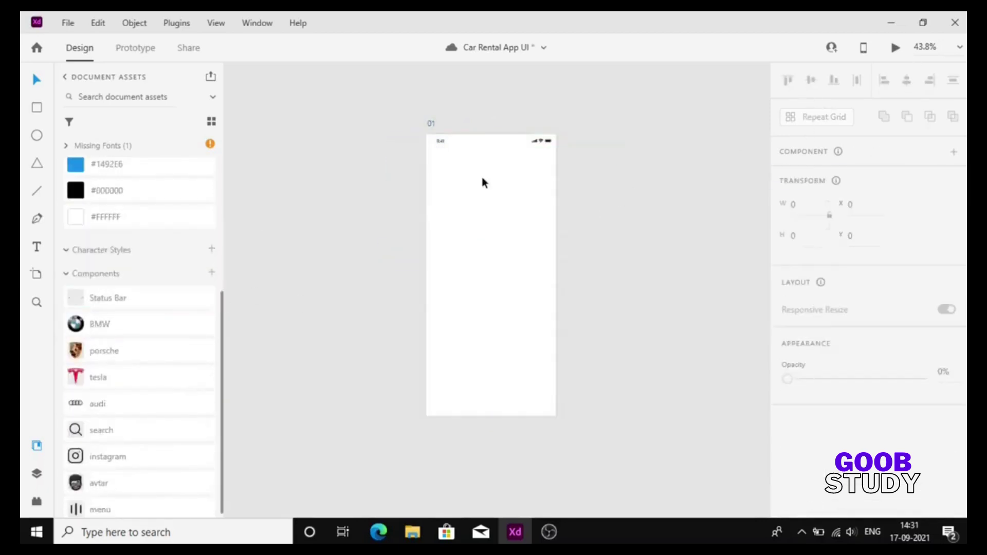
Add the menu component at the left and the avtar component at the right below the status bar.
scroll(483, 182, up, 4)
scroll(110, 461, down, 1)
drag(113, 501, 378, 145)
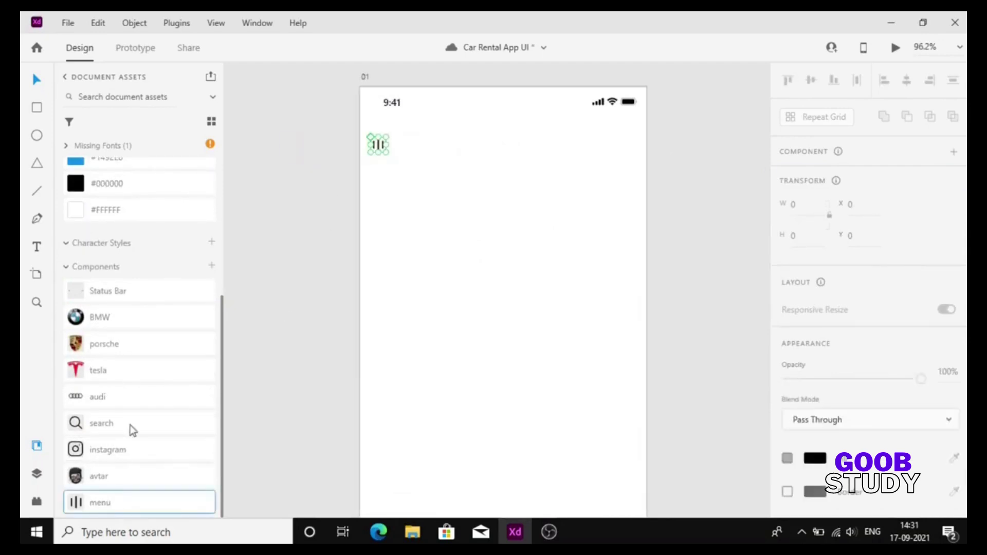
drag(103, 477, 627, 157)
Add a "Luxury" text title between the menu and avatar icons, filled black with no border.
key(t)
click(460, 166)
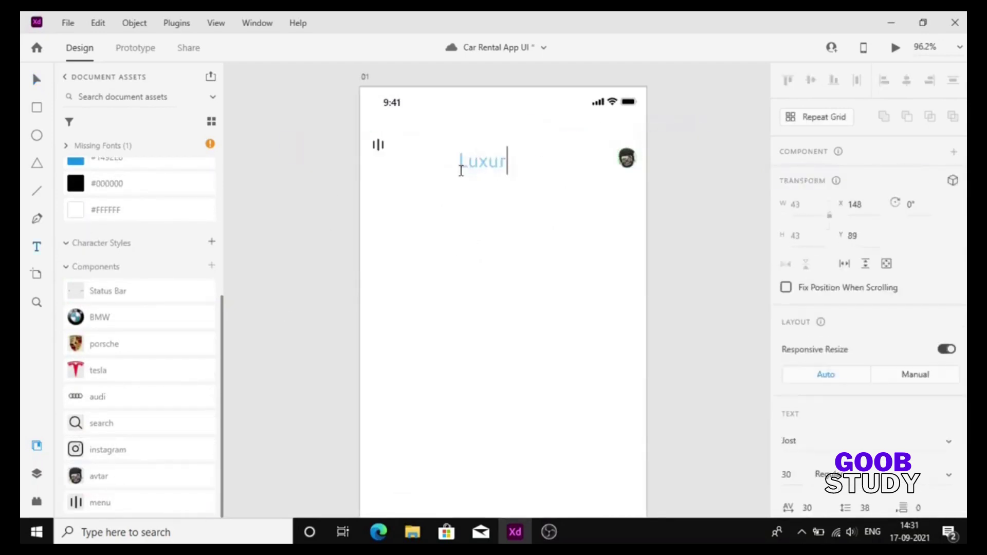
text(Luxury)
key(Escape)
scroll(826, 265, down, 6)
click(815, 319)
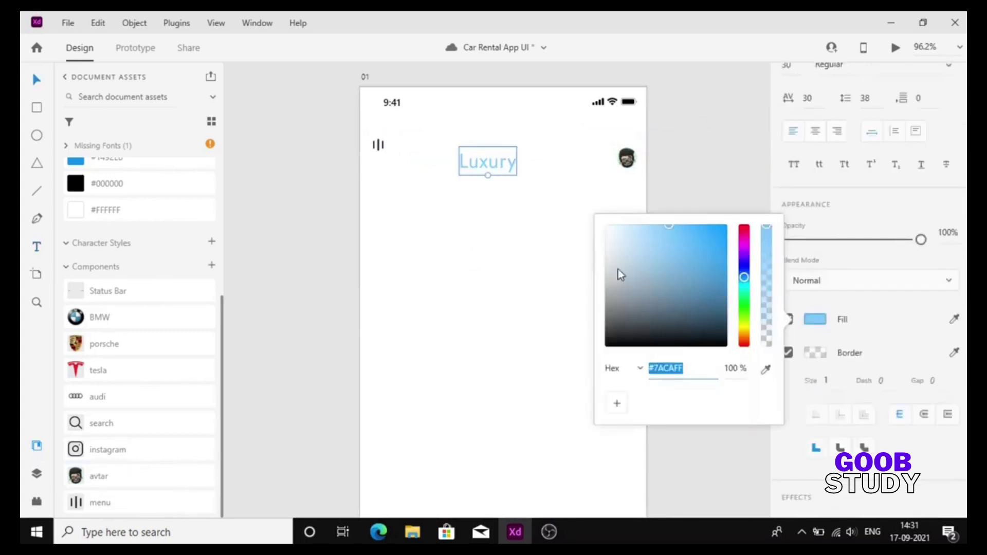
drag(619, 273, 570, 469)
click(899, 375)
Format the "Luxury" title in Playfair Display, size 20, Bold Roman.
scroll(823, 350, up, 5)
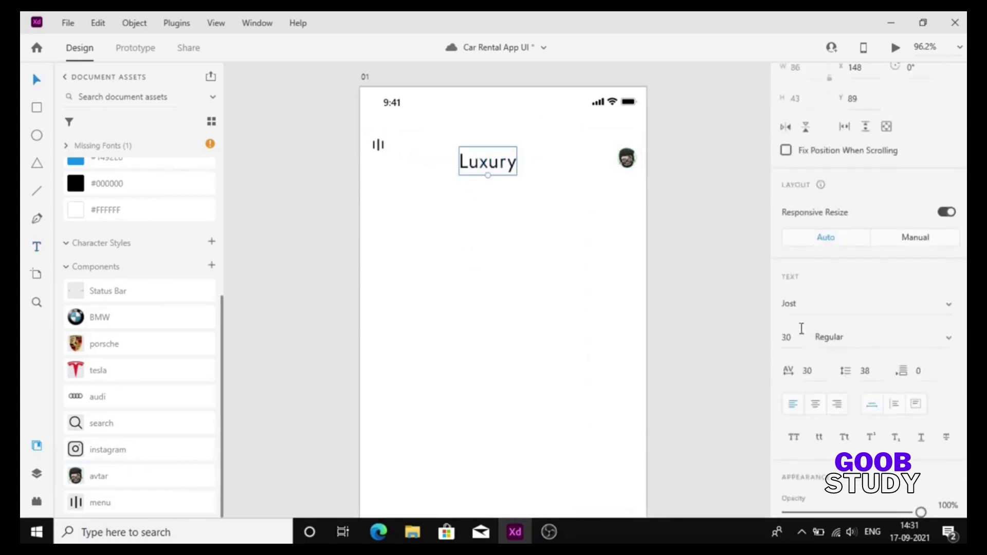
scroll(806, 307, up, 3)
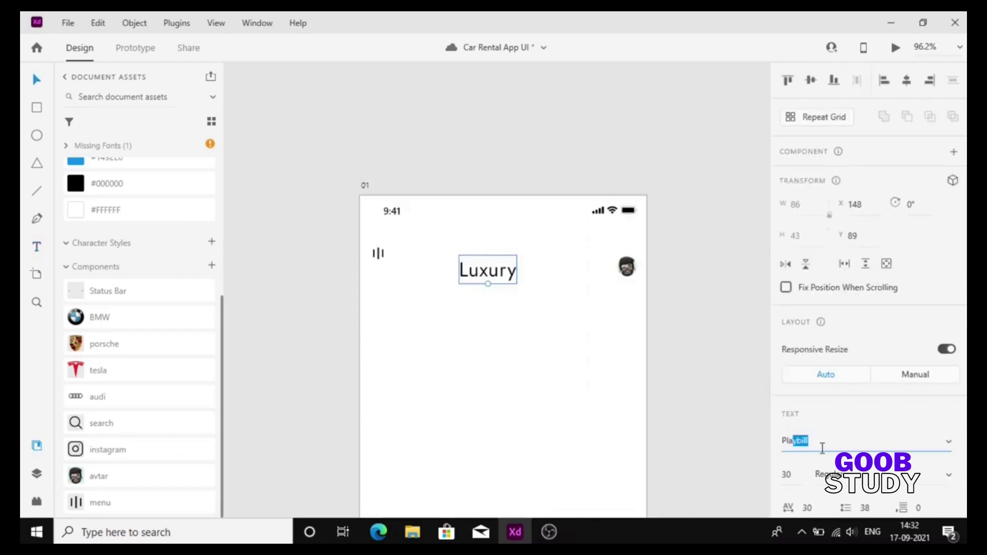
key(Return)
click(793, 480)
text(20)
key(Return)
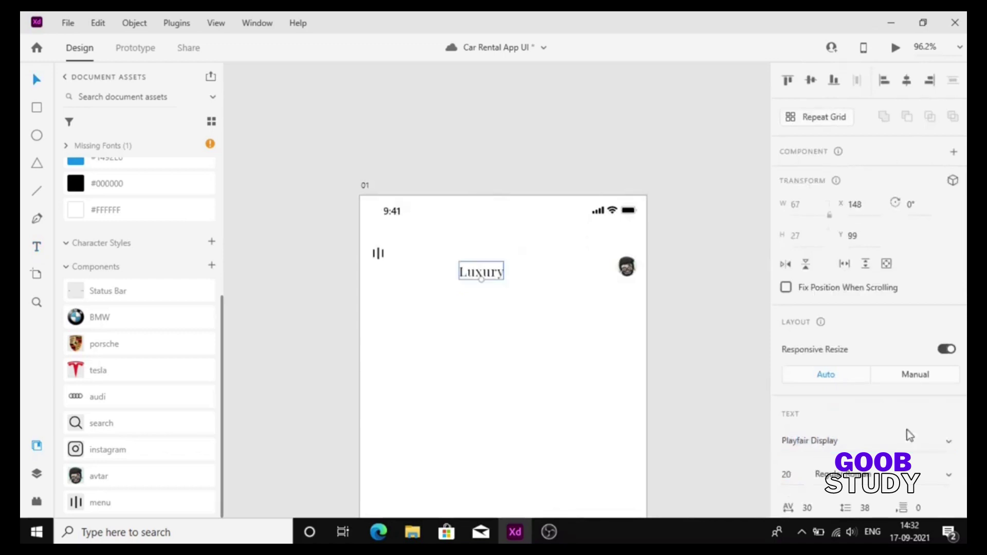
click(869, 476)
text(Bold Roman)
key(Return)
Move the "Luxury" title to the horizontal center of the header and set its Y position to 65.
click(370, 299)
drag(486, 263, 507, 241)
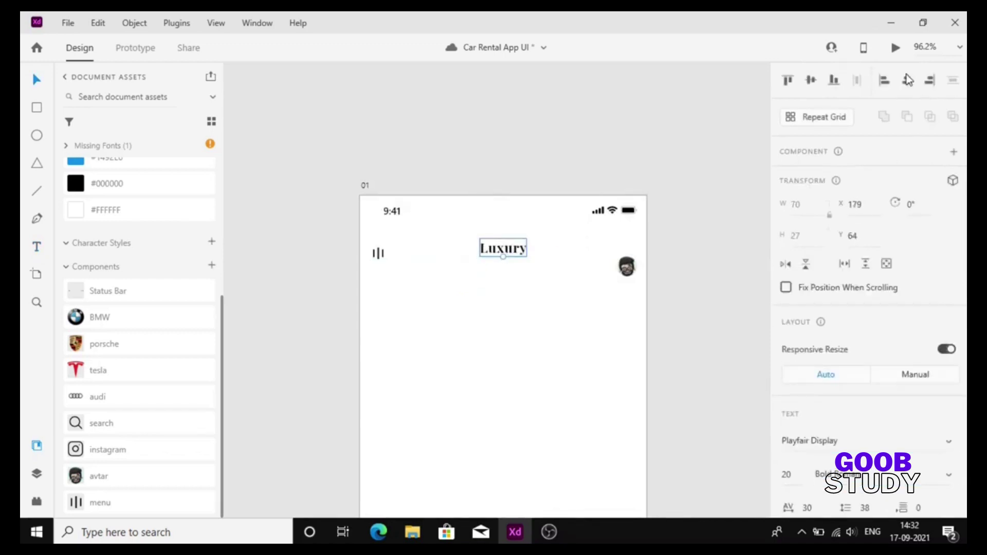
click(869, 233)
text(65)
key(Return)
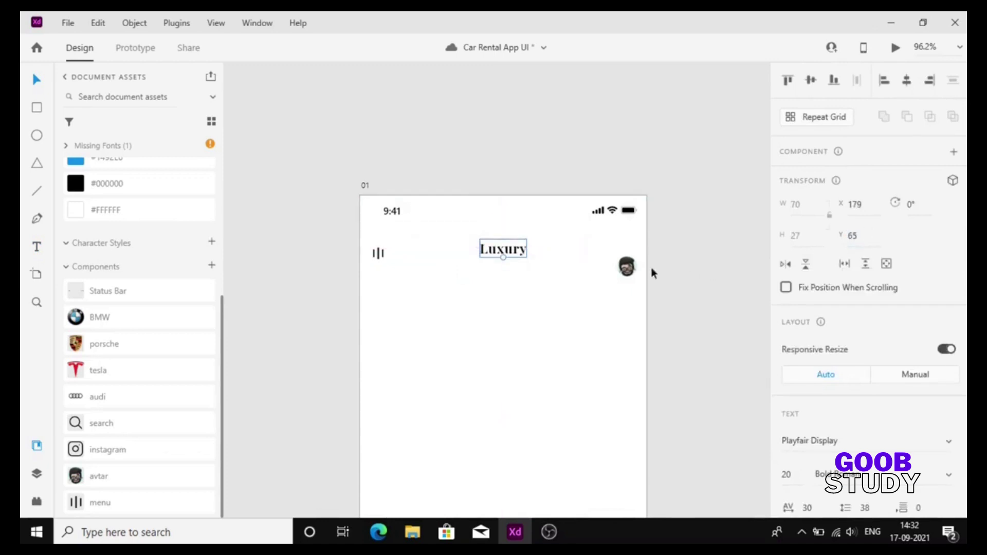
Draw a short horizontal black line with round caps above the "ur" letters of the "Luxury" title.
scroll(690, 275, left, 3)
scroll(669, 270, right, 3)
scroll(528, 239, up, 5)
scroll(529, 243, up, 3)
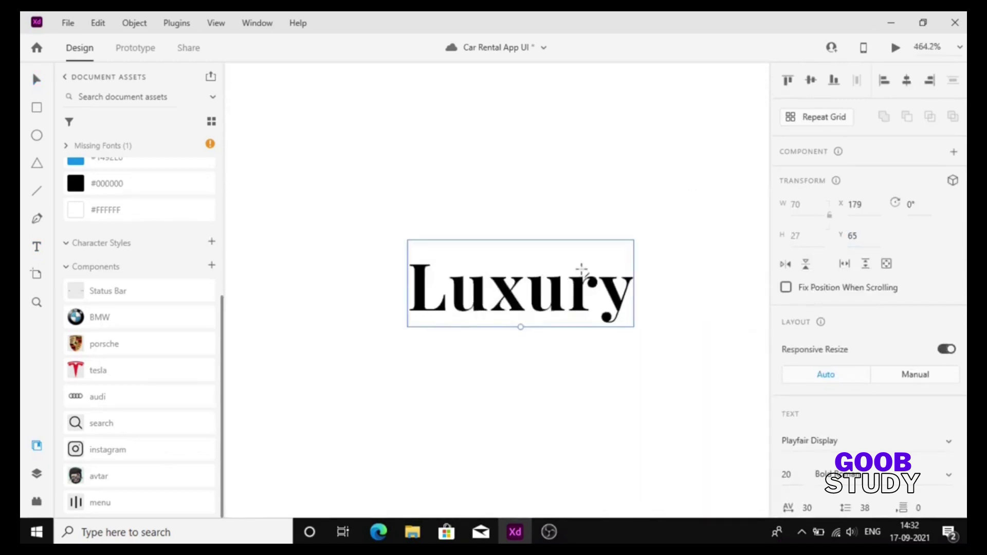
mouse_move(552, 266)
mouse_down()
mouse_move(600, 264)
mouse_move(584, 301)
mouse_up()
scroll(824, 283, down, 5)
click(926, 311)
click(815, 247)
click(581, 303)
click(579, 356)
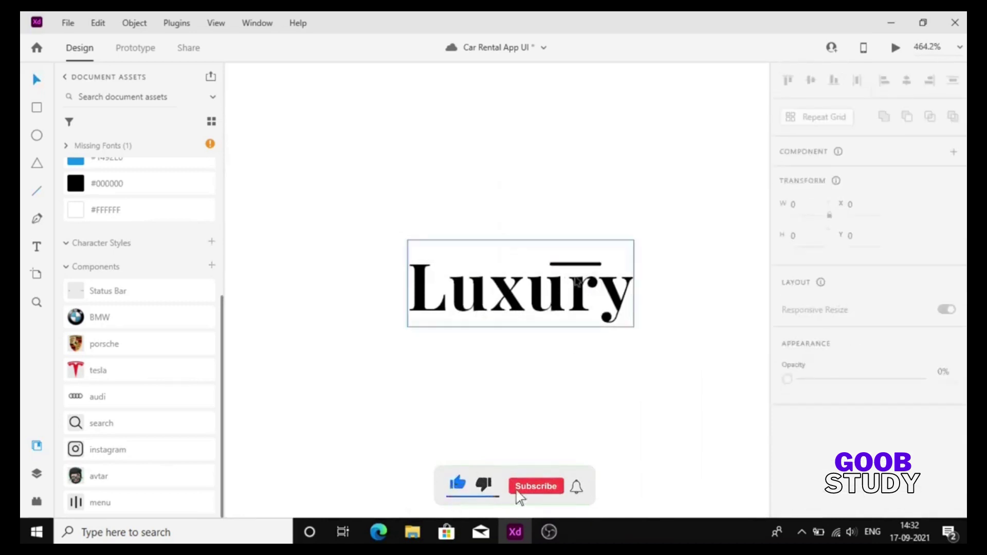
Shorten the line above the title to 13 wide and overlay a 4-wide duplicate on its right end.
scroll(575, 276, up, 7)
click(663, 229)
drag(663, 231, 644, 230)
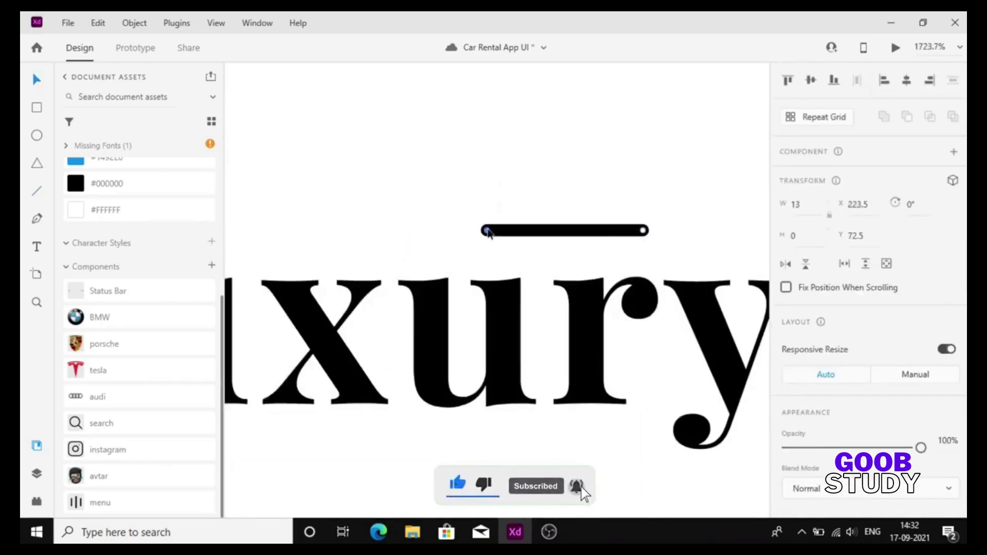
drag(488, 231, 595, 231)
Apply the document colors #FF7777 and #64FFAC as border colors to the short line segments above the title.
scroll(122, 232, up, 4)
right_click(180, 225)
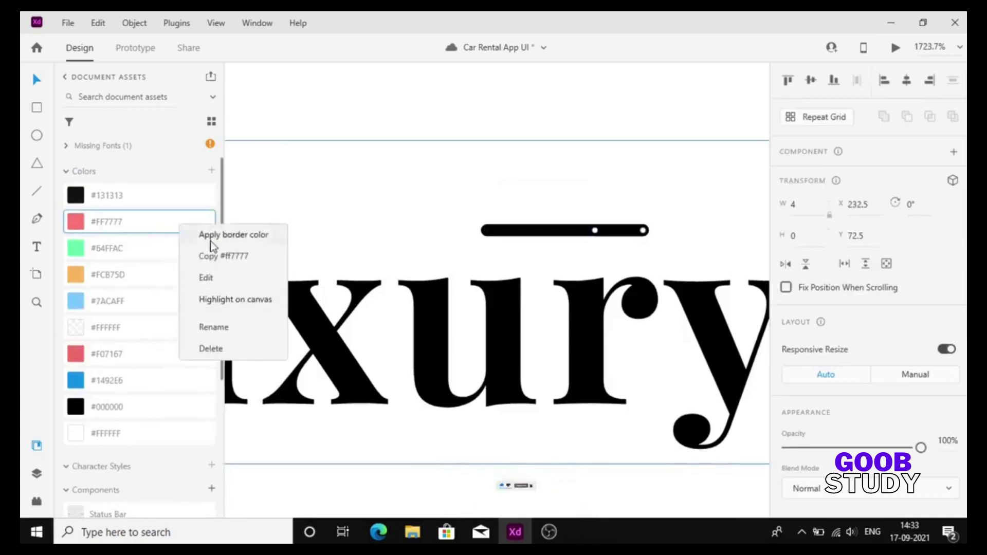
click(210, 241)
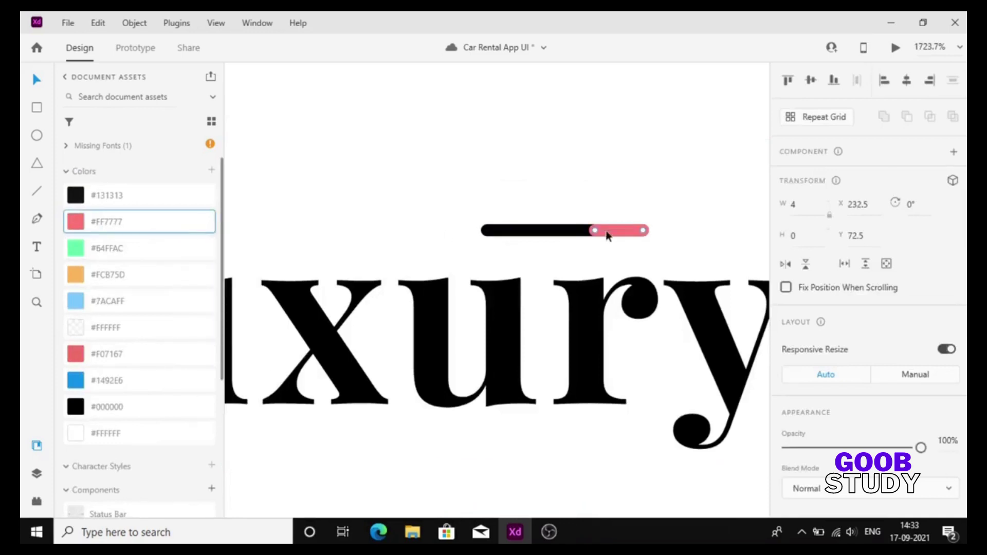
right_click(147, 257)
click(194, 258)
key(Escape)
scroll(432, 260, down, 10)
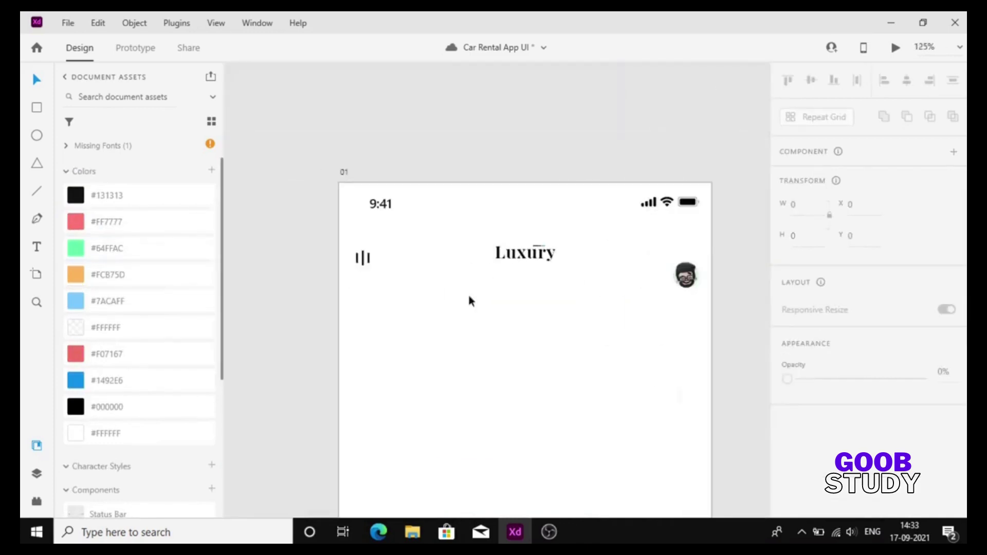
Group the "Luxury" title with its lines and align it vertically with the menu icon and the avatar.
right_click(538, 257)
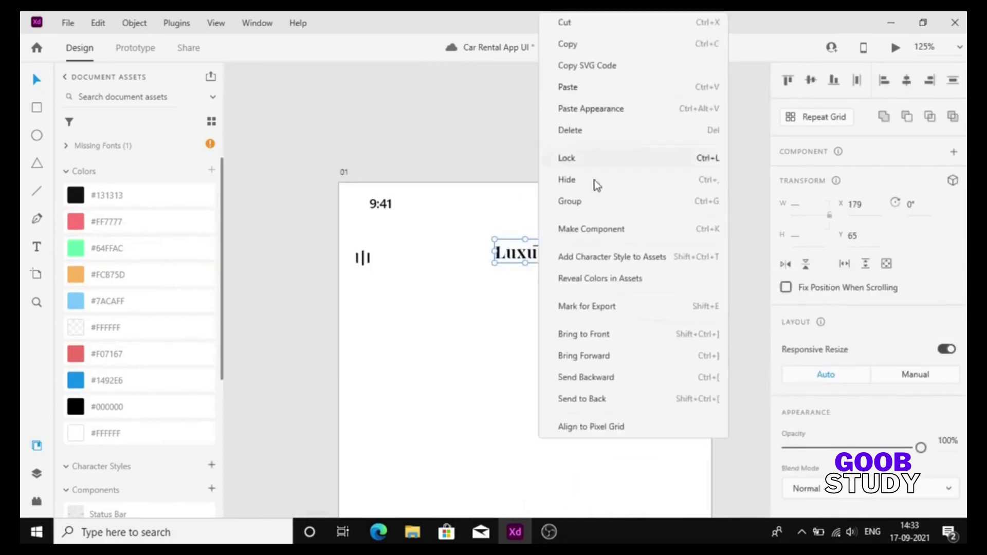
click(594, 212)
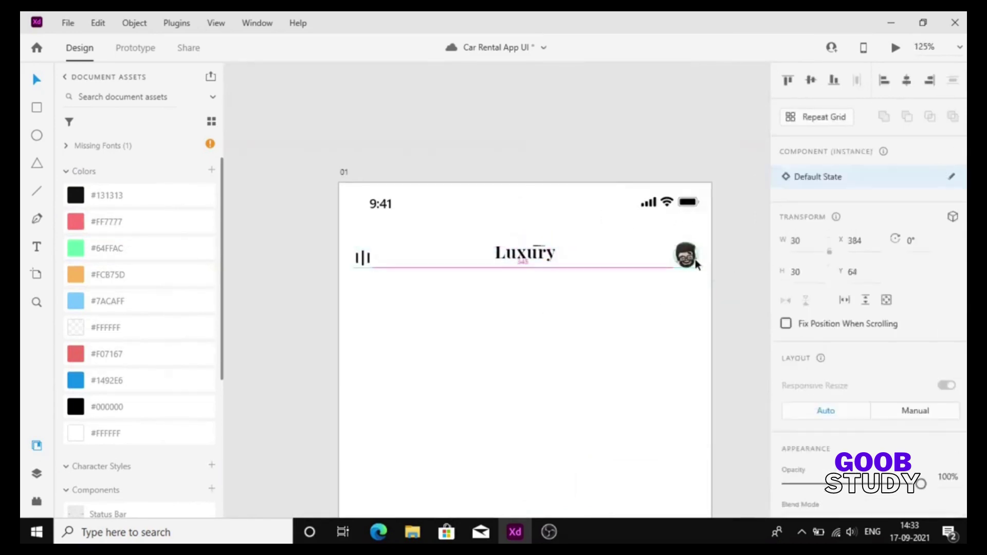
shift+click(691, 269)
shift+click(363, 258)
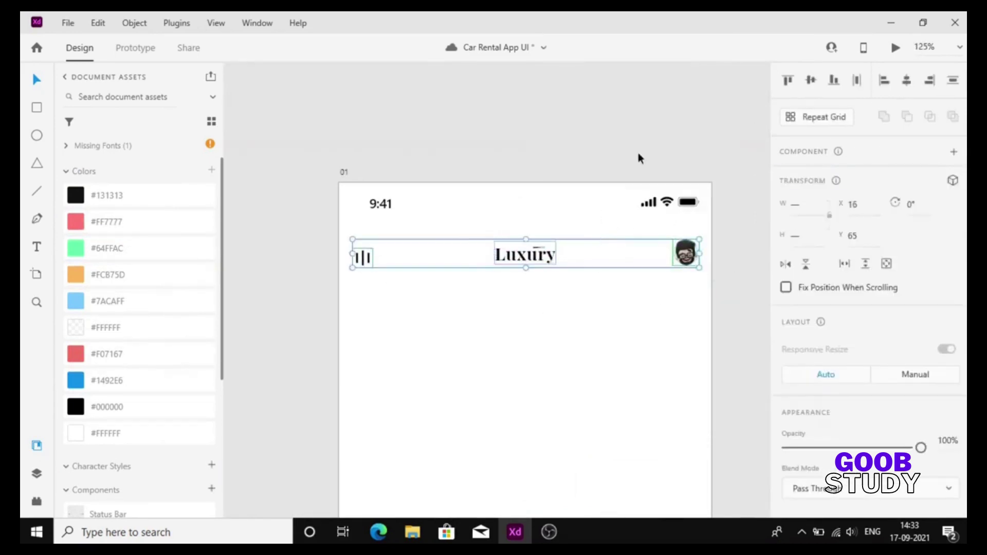
click(615, 319)
scroll(615, 322, down, 2)
scroll(507, 307, down, 2)
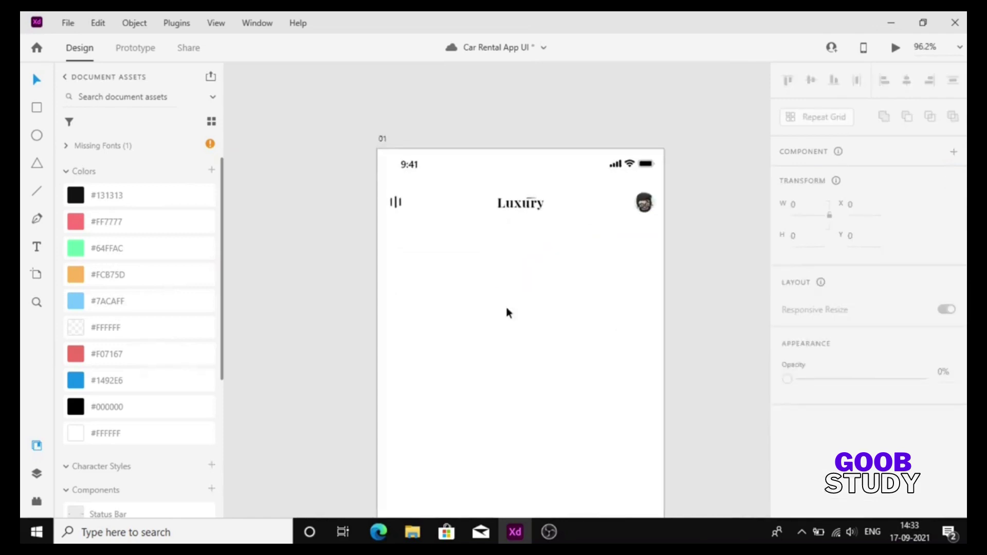
Add the two-line heading "Choose your luxury car" below the header, breaking after "your".
scroll(417, 282, down, 2)
click(416, 279)
text(Choos)
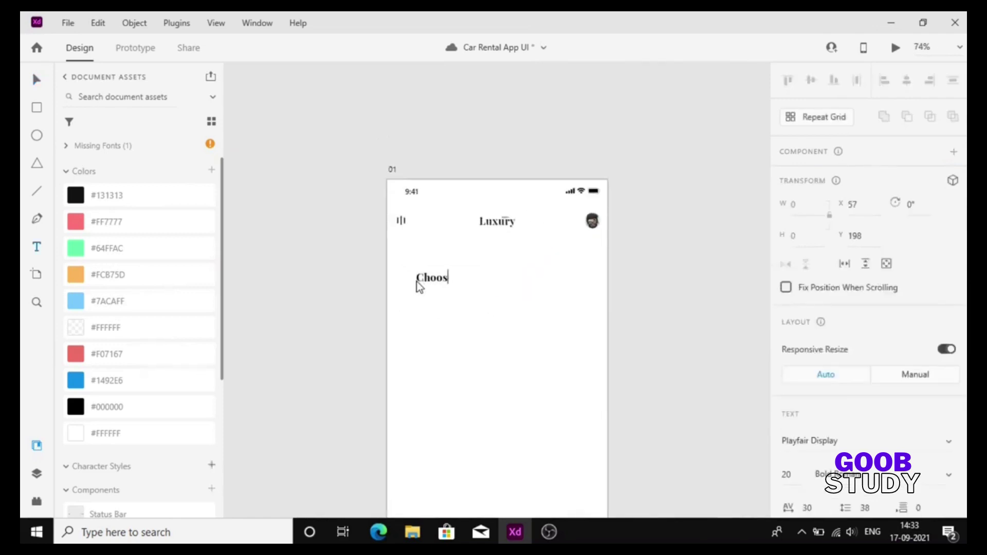
text(e your)
key(Return)
text(luxury car)
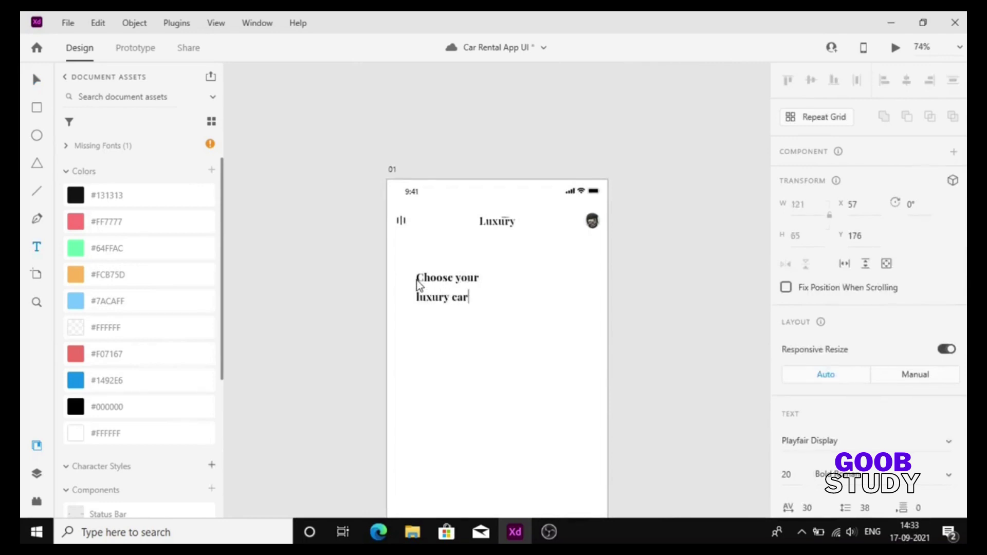
Set the heading's font to Jost at size 30.
key(Escape)
click(810, 443)
text(Jost)
key(Return)
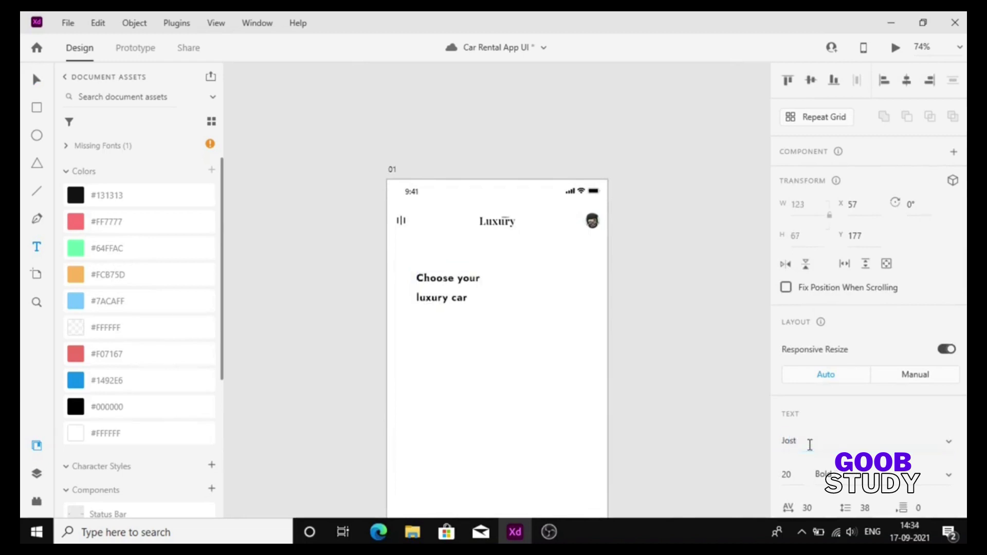
key(BackSpace)
key(BackSpace)
text(30)
key(Return)
key(v)
Set the words "your" and "car" in the heading to the Regular weight.
scroll(462, 326, up, 5)
double_click(463, 243)
click(523, 198)
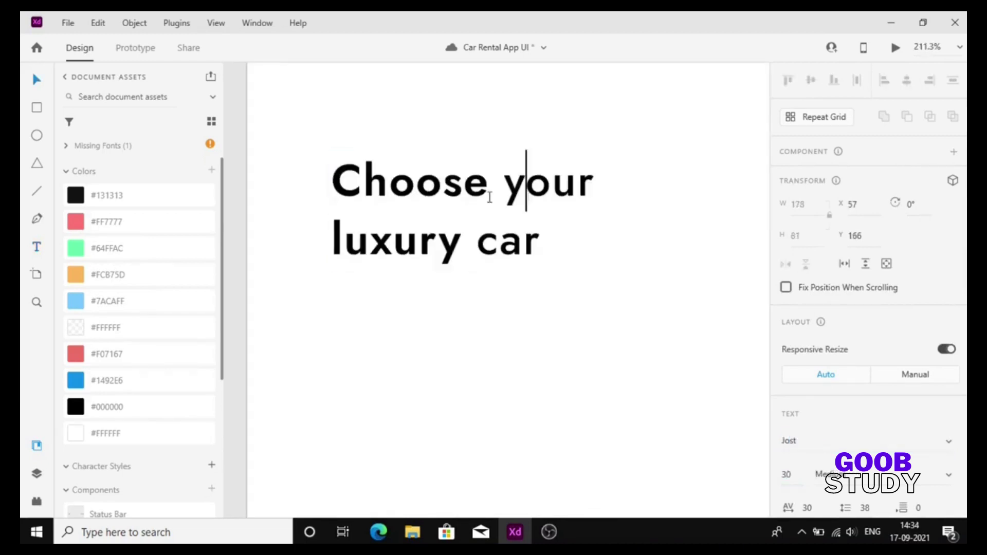
drag(502, 197, 597, 205)
drag(478, 252, 541, 252)
click(830, 474)
key(Up)
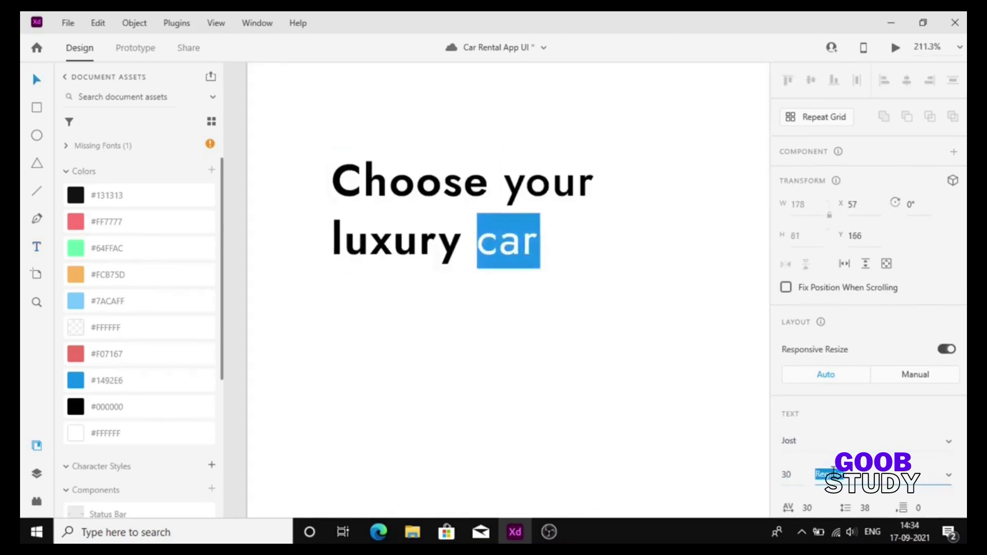
click(556, 199)
double_click(555, 200)
click(829, 474)
key(Up)
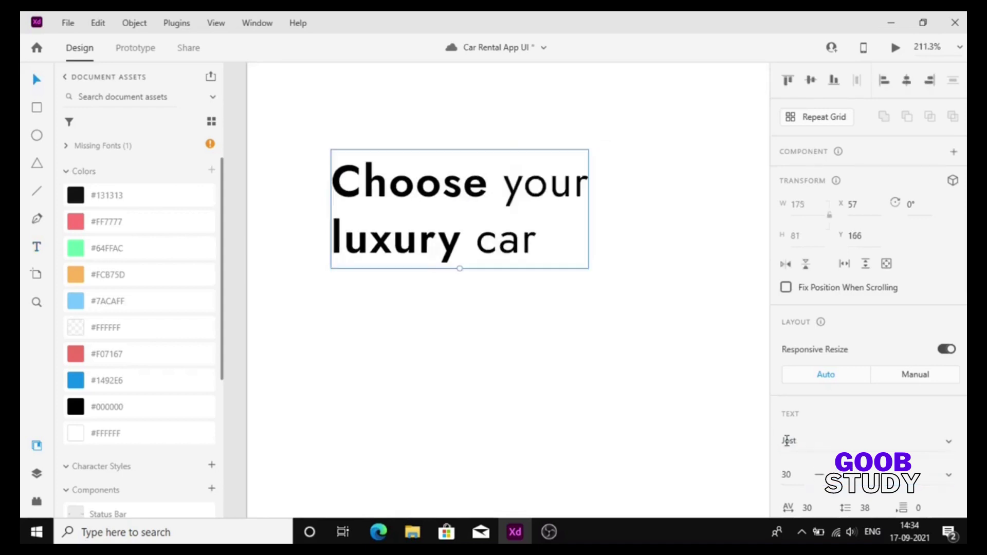
Move the heading up and left under the menu icon, to about X 21, Y 137.
scroll(477, 343, down, 3)
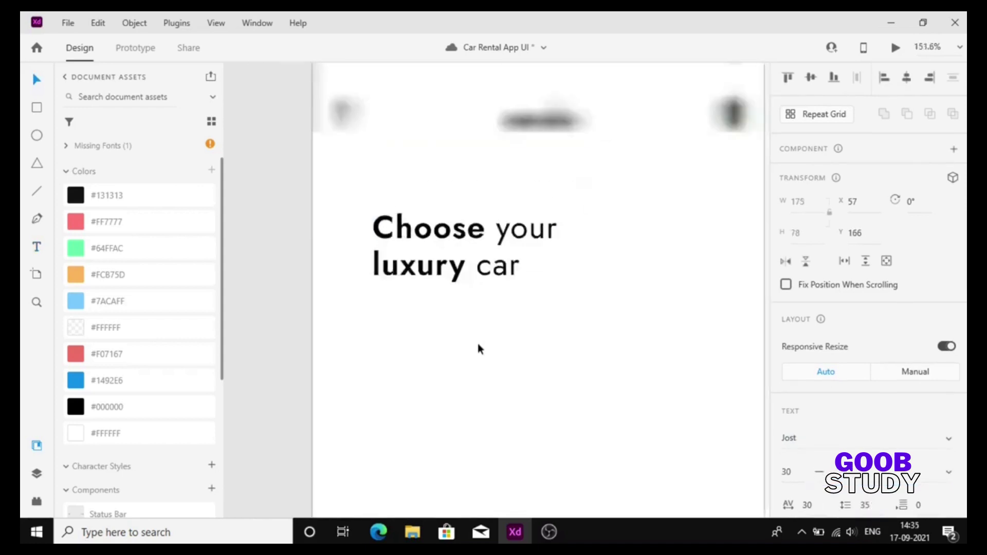
drag(445, 270, 411, 273)
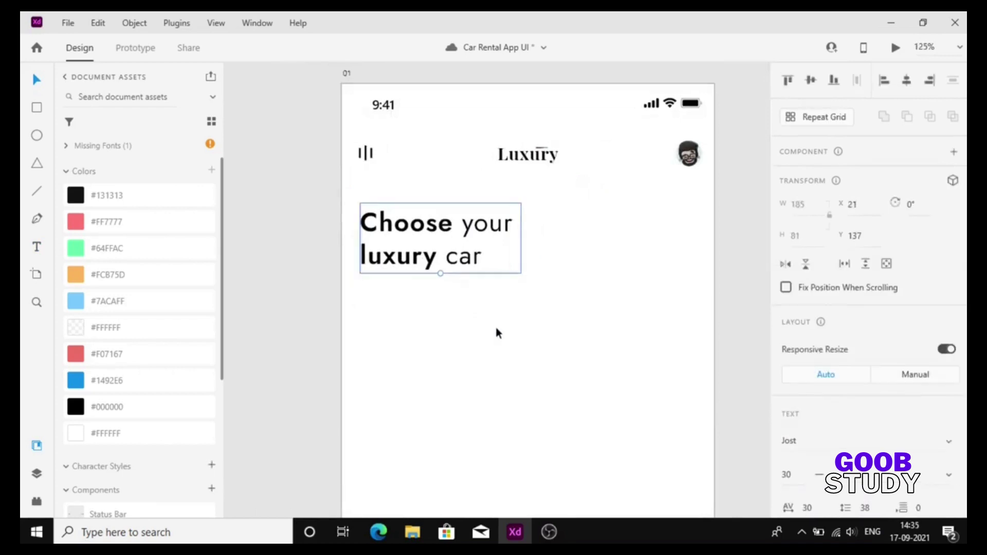
click(496, 328)
Draw a 320 by 45 rectangle below the heading, aligned to its left edge, with corner radius 8.
scroll(495, 334, down, 1)
key(r)
mouse_move(392, 300)
mouse_down()
mouse_move(588, 341)
mouse_move(608, 330)
mouse_up()
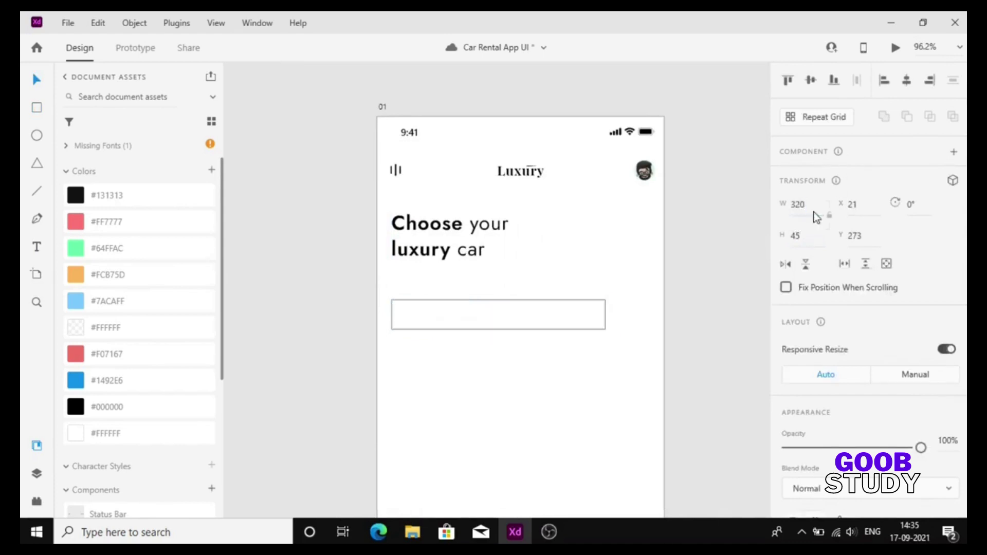
scroll(818, 219, down, 5)
text(8)
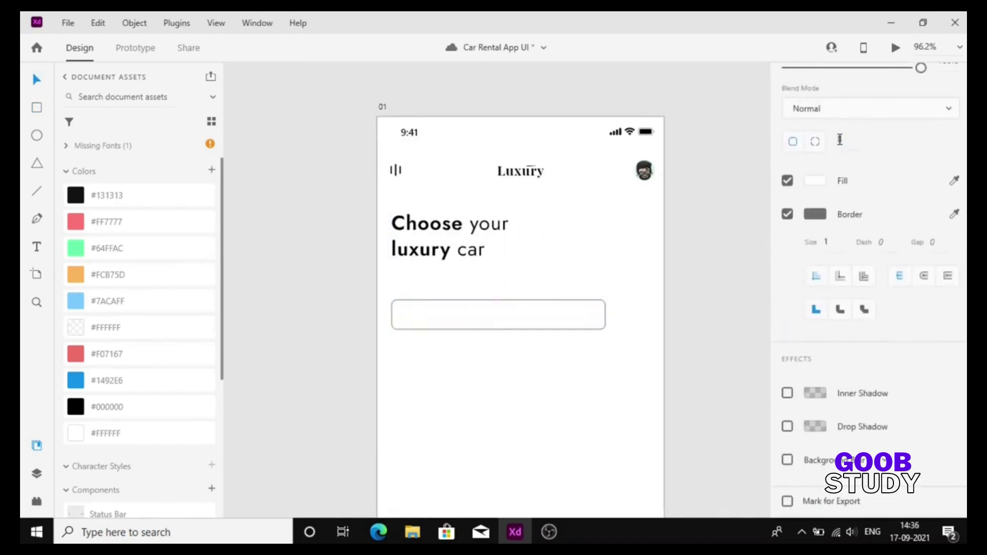
Remove the rectangle's border and give it a drop shadow with blur 12 and 12% color opacity.
click(787, 213)
click(787, 426)
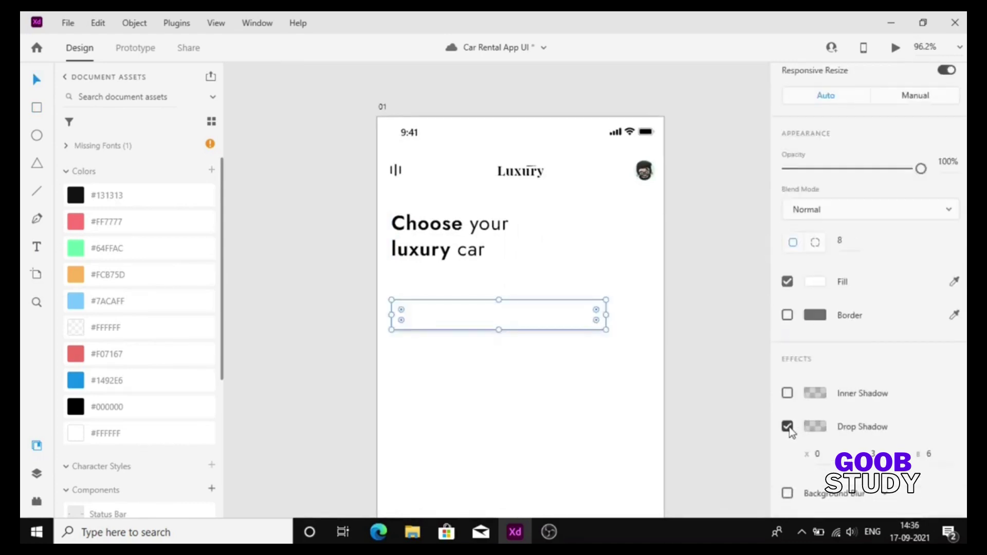
click(928, 454)
text(12)
click(815, 427)
click(738, 464)
text(12)
key(Return)
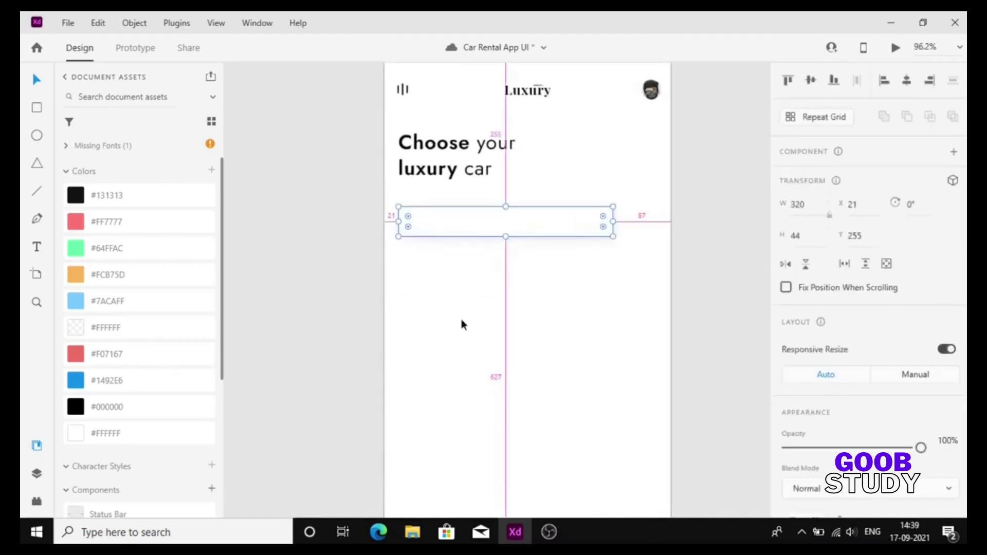
Set the X position of both the rectangle and the heading to 25.
click(853, 205)
text(25)
key(Return)
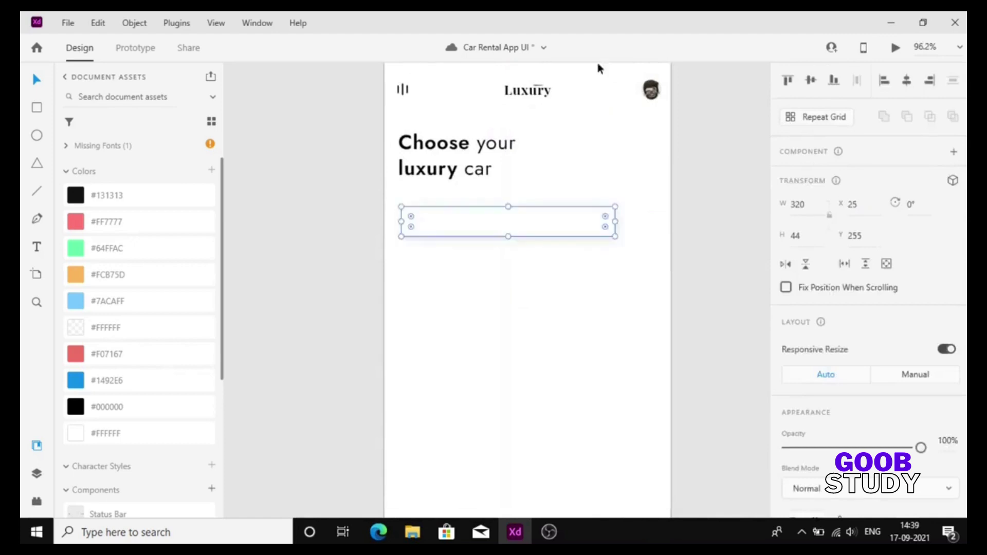
click(451, 153)
click(859, 207)
text(25)
key(Return)
Move the menu icon right to line up with the heading's left edge and the avatar left to X 373.
drag(406, 96, 417, 101)
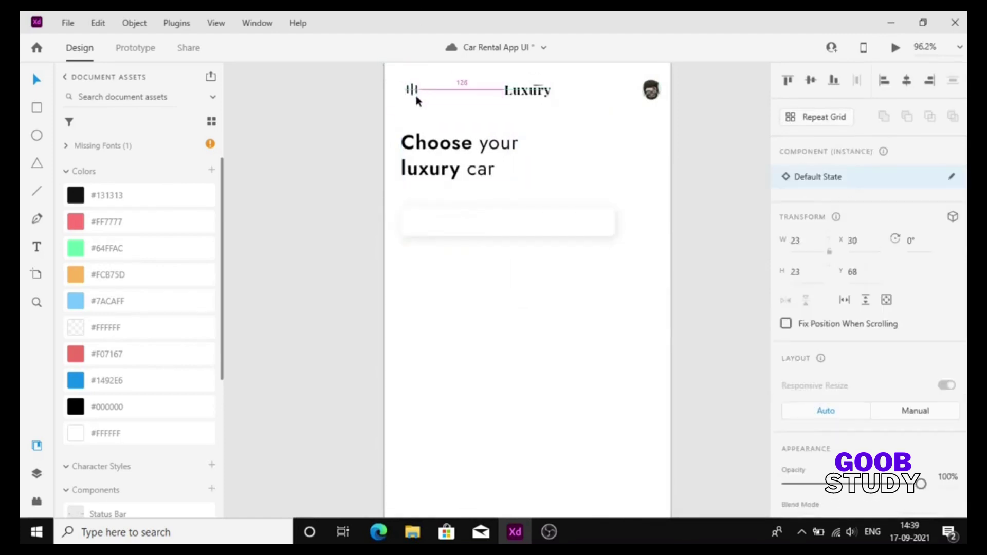
key(Left)
key(Left)
key(Left)
key(Left)
key(Left)
key(Left)
key(Left)
key(Left)
key(Left)
key(Left)
key(Left)
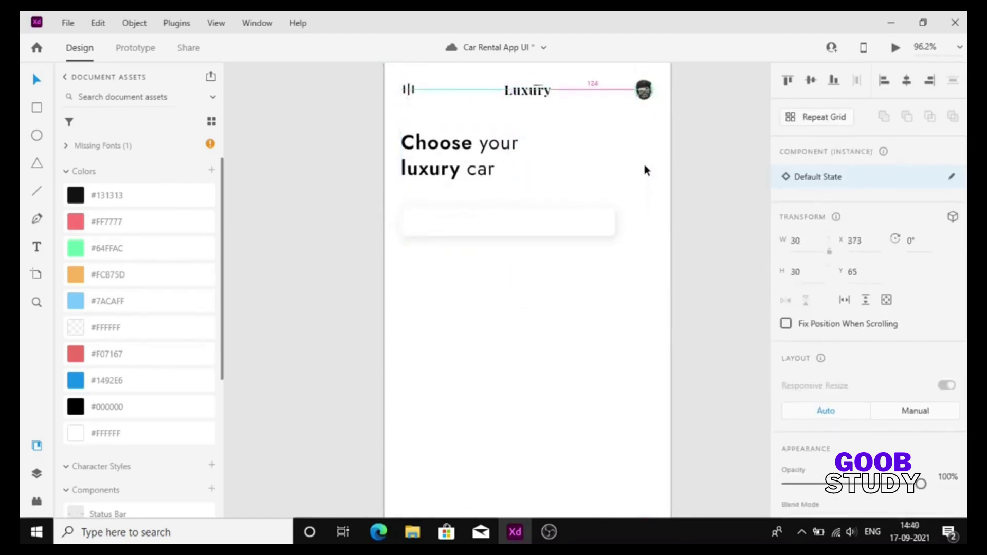
Duplicate the search field rectangle toward the artboard's right side and resize the copy to a 45 by 45 square.
click(604, 181)
drag(479, 224, 518, 228)
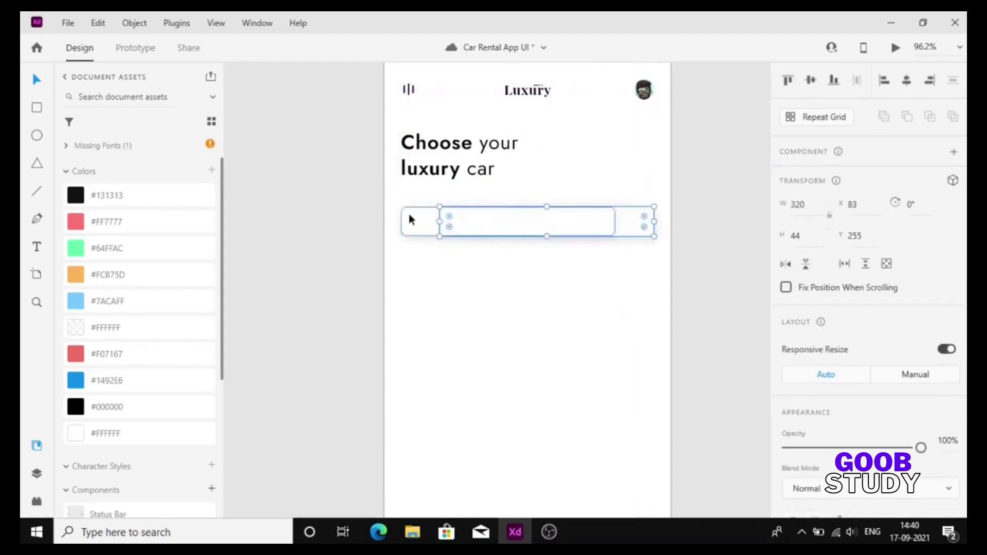
drag(440, 222, 602, 230)
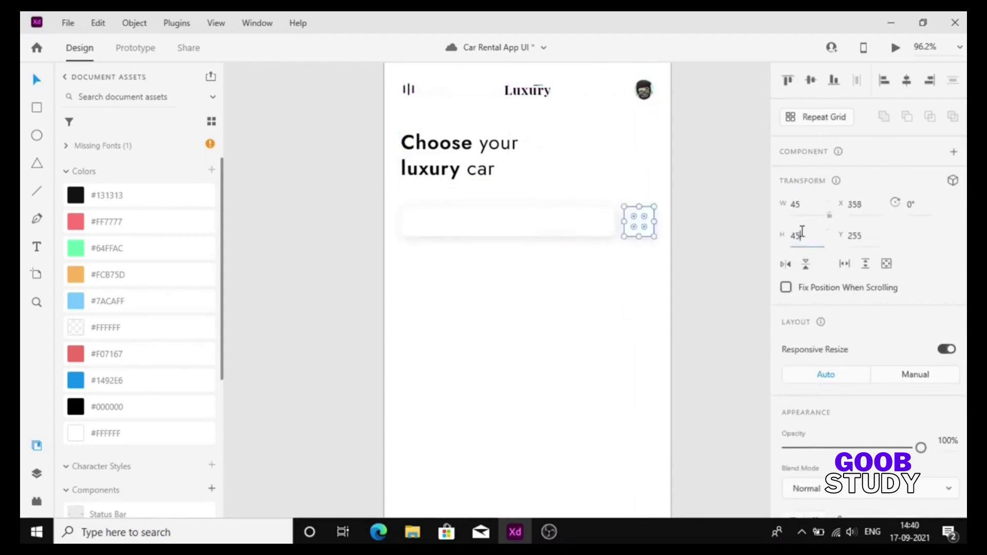
key(Right)
key(Right)
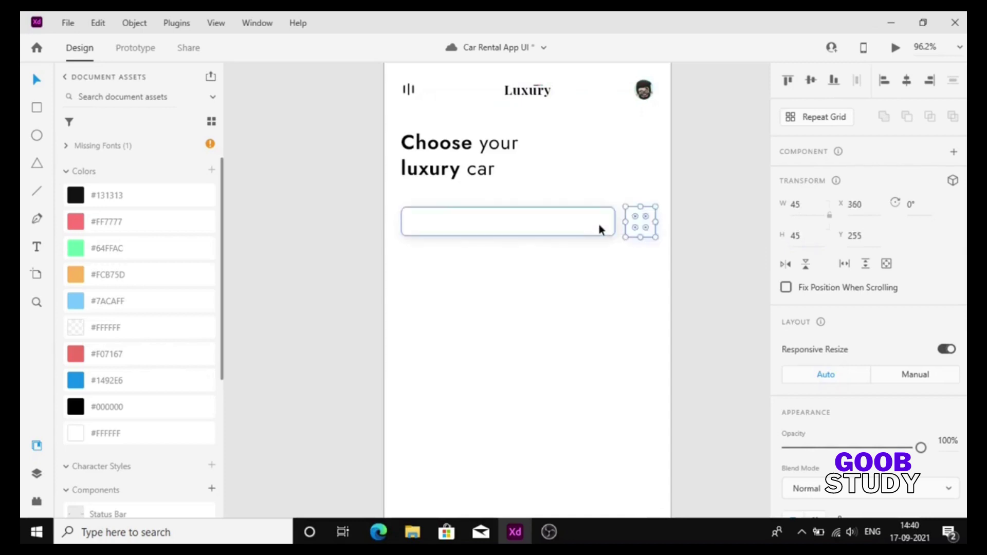
Position the small square beside the search field rectangle at X 358.
shift+click(600, 225)
click(538, 322)
click(653, 231)
key(Left)
key(Left)
key(Left)
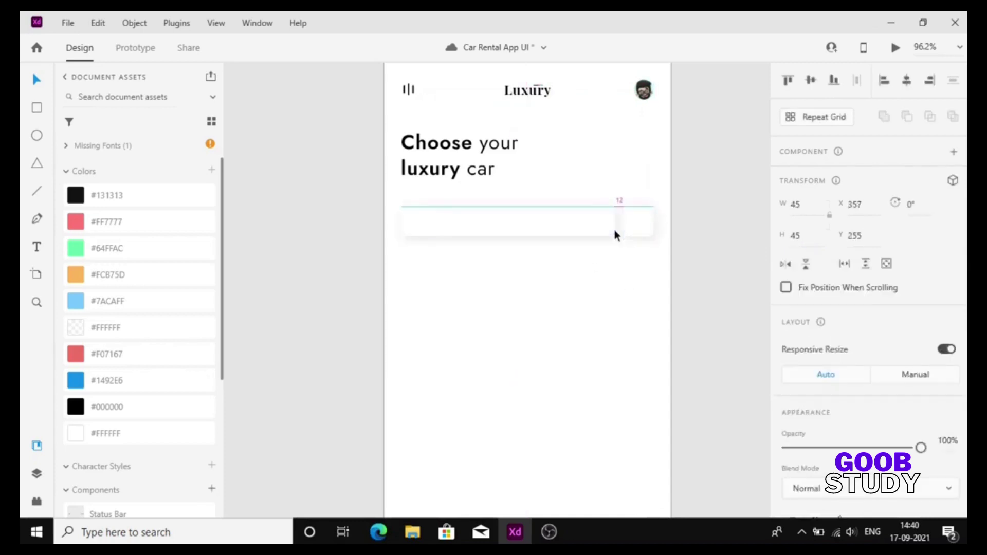
key(Right)
click(619, 260)
Place the search icon component in the search field and the instagram icon component centered in the small square.
scroll(95, 315, down, 5)
scroll(95, 314, down, 1)
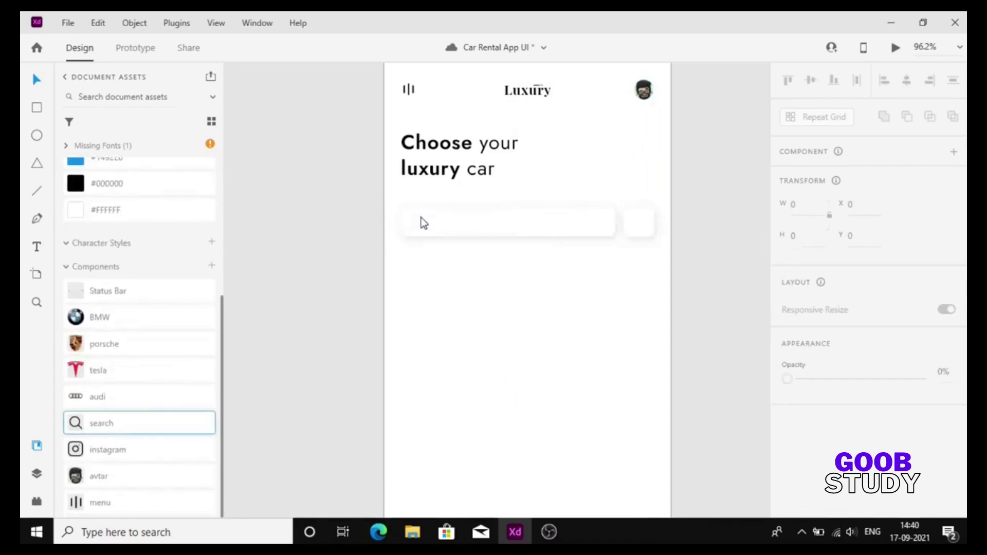
drag(421, 217, 423, 219)
drag(208, 450, 627, 239)
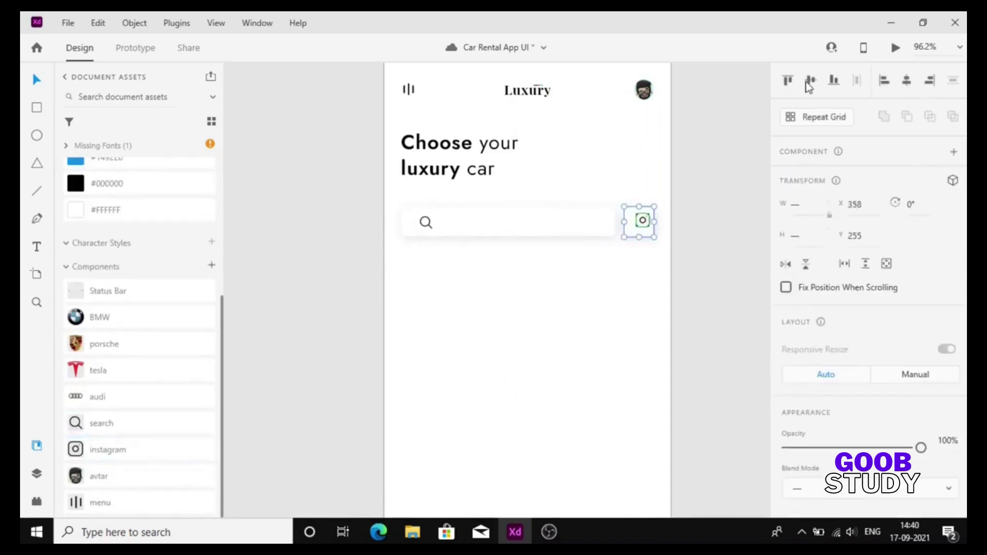
click(625, 284)
click(425, 223)
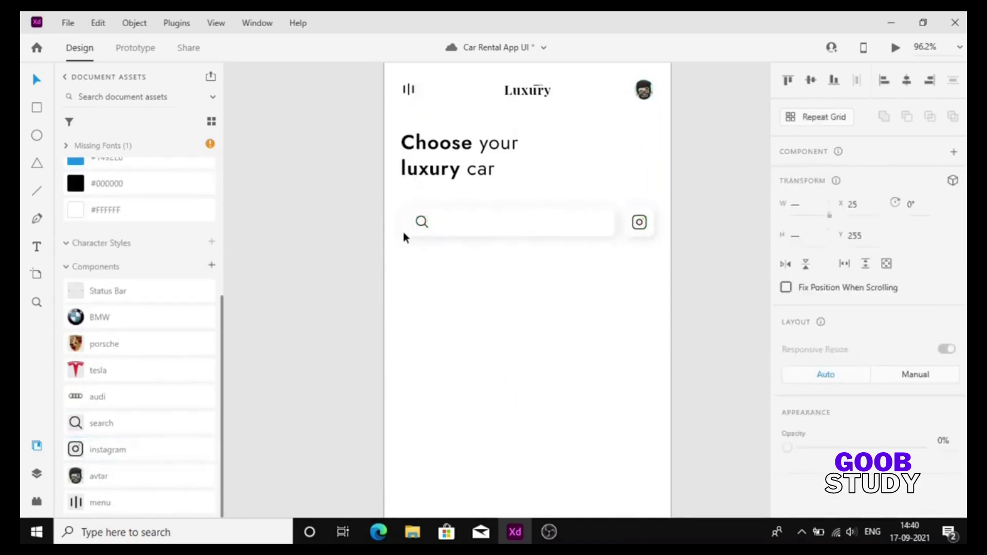
Resize the search icon in the search field to 17 by 17.
scroll(402, 230, up, 4)
double_click(452, 222)
drag(451, 221, 452, 225)
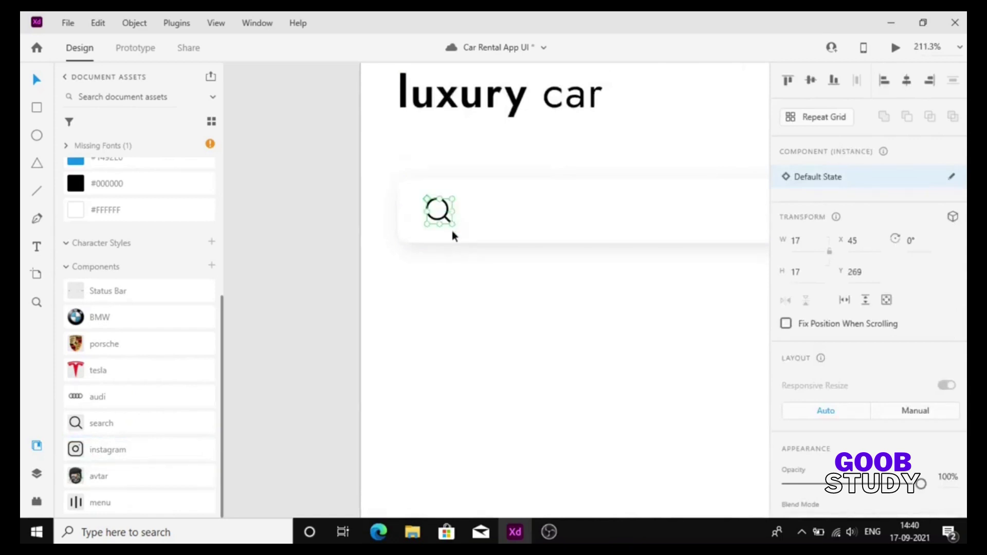
click(459, 283)
Copy the heading below the search field, bring the copy to the front and replace its text with "Search".
scroll(459, 282, down, 1)
drag(464, 148, 574, 402)
right_click(574, 402)
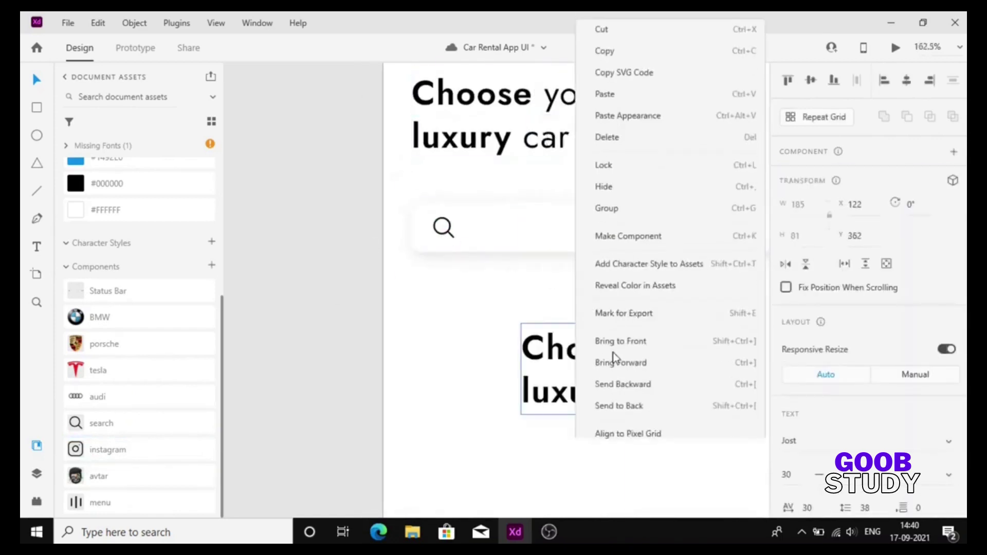
click(612, 337)
double_click(583, 346)
text(Search)
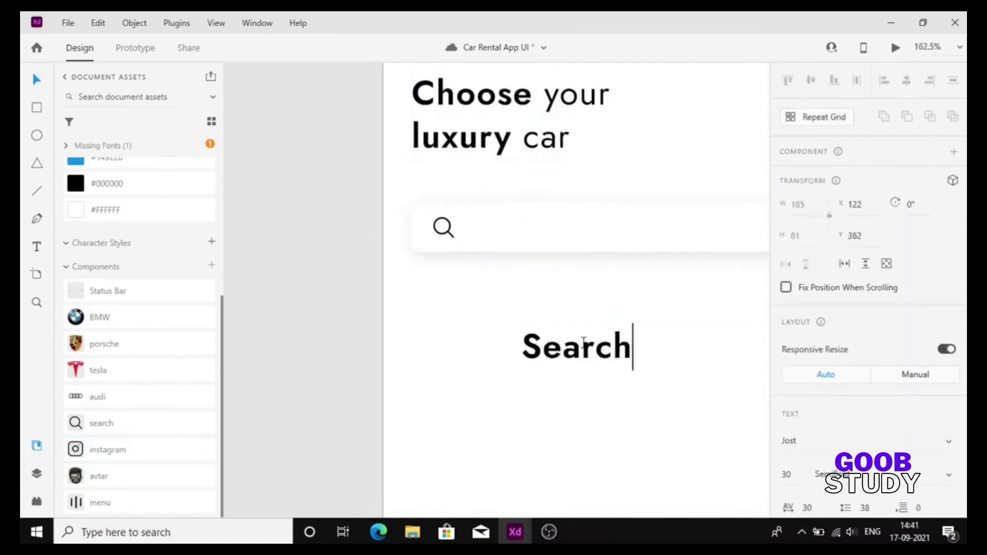
text( your)
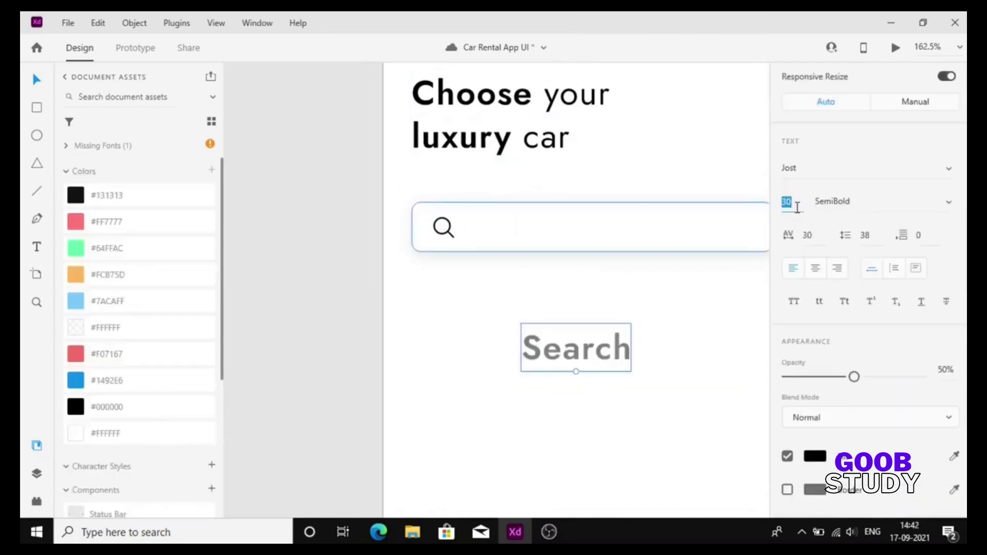
Style the "Search" text with 50% opacity, size 12 and Medium weight, and move it into the search field beside the icon.
text(12)
key(Return)
click(829, 203)
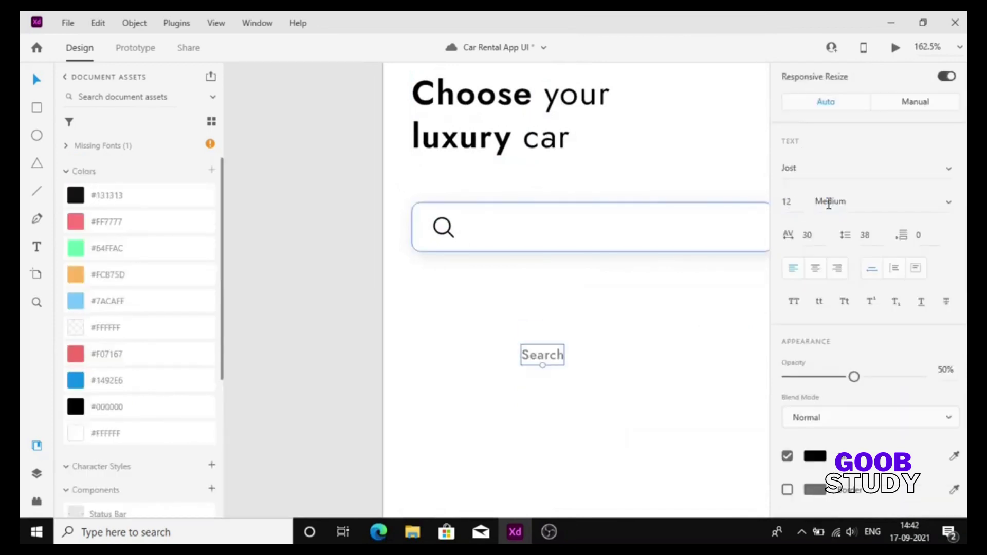
drag(543, 355, 512, 229)
Change the search field's placeholder text to "Search your favourite car".
double_click(512, 229)
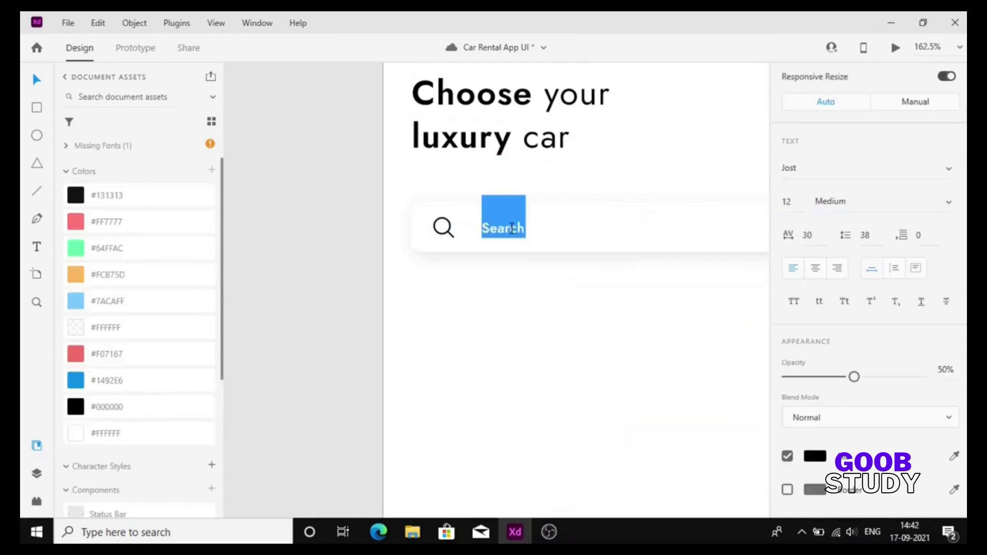
text(Sa)
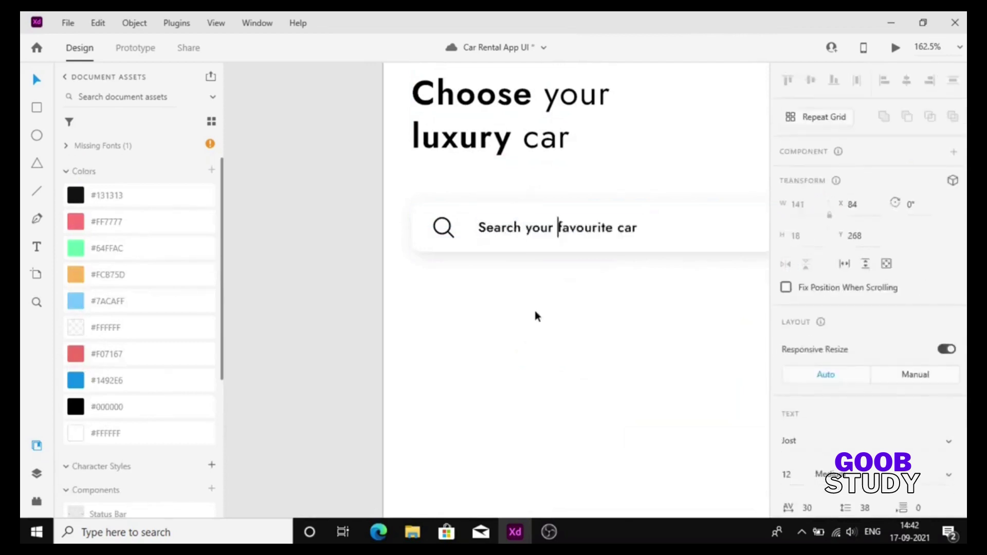
key(Escape)
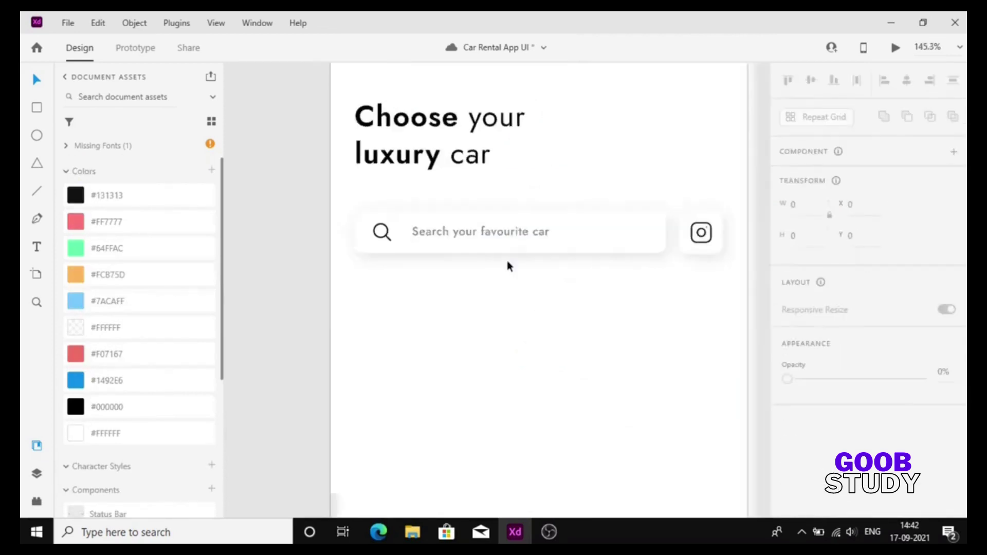
Copy the placeholder text below the search field and change the copy's text to "Brands".
scroll(507, 260, down, 1)
scroll(397, 278, down, 3)
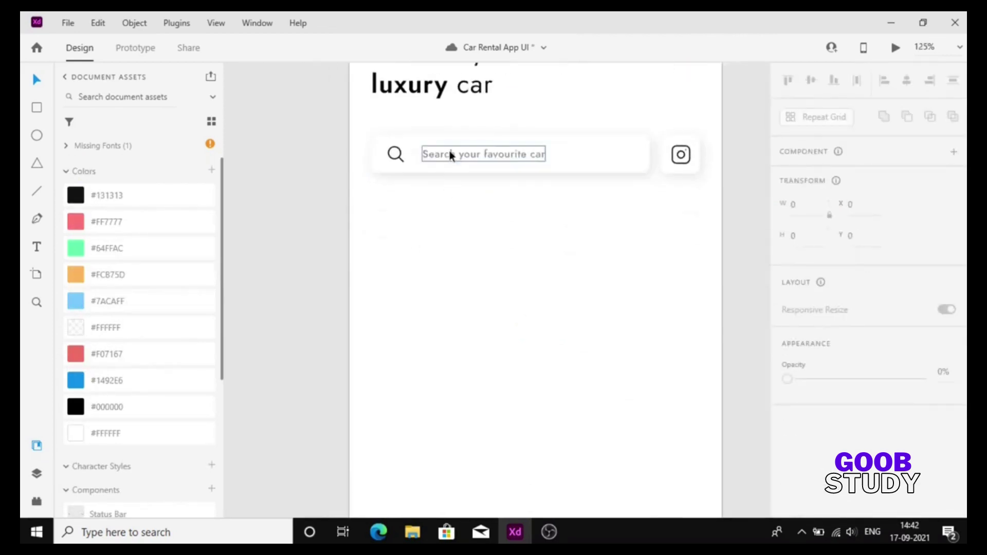
drag(450, 150, 449, 213)
key(Return)
text(Brands)
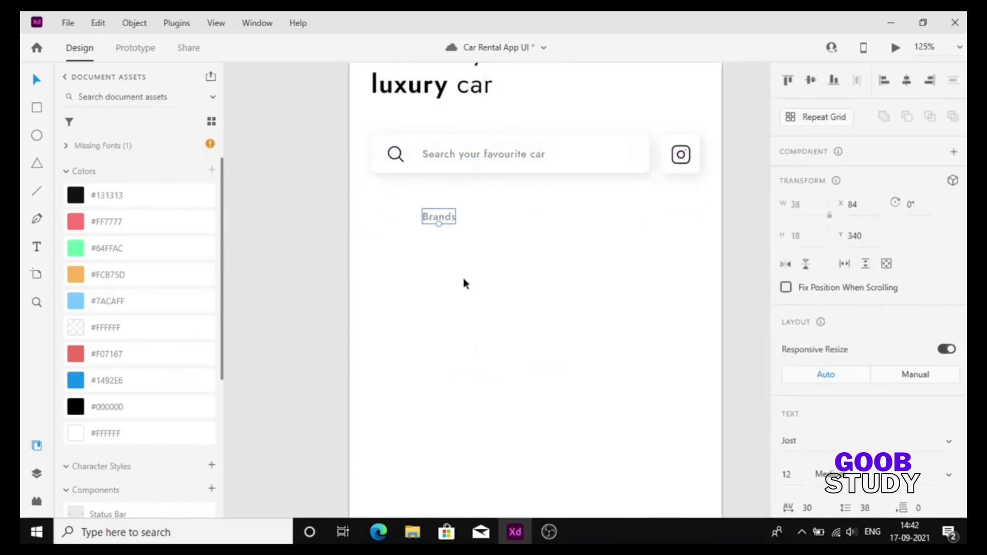
Set the "Brands" label to 100% opacity, font DM Sans and size 18.
scroll(823, 463, down, 6)
key(Escape)
scroll(780, 202, up, 3)
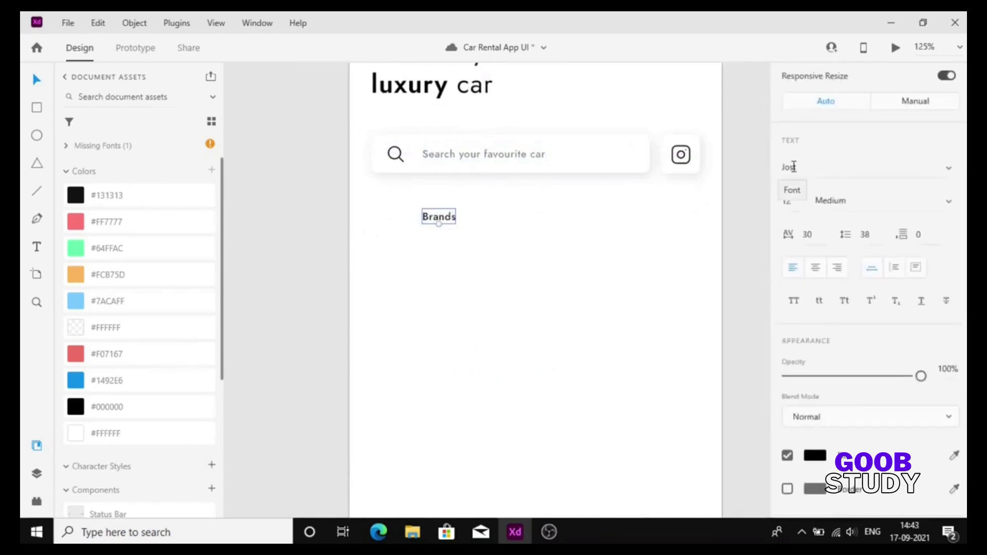
key(Return)
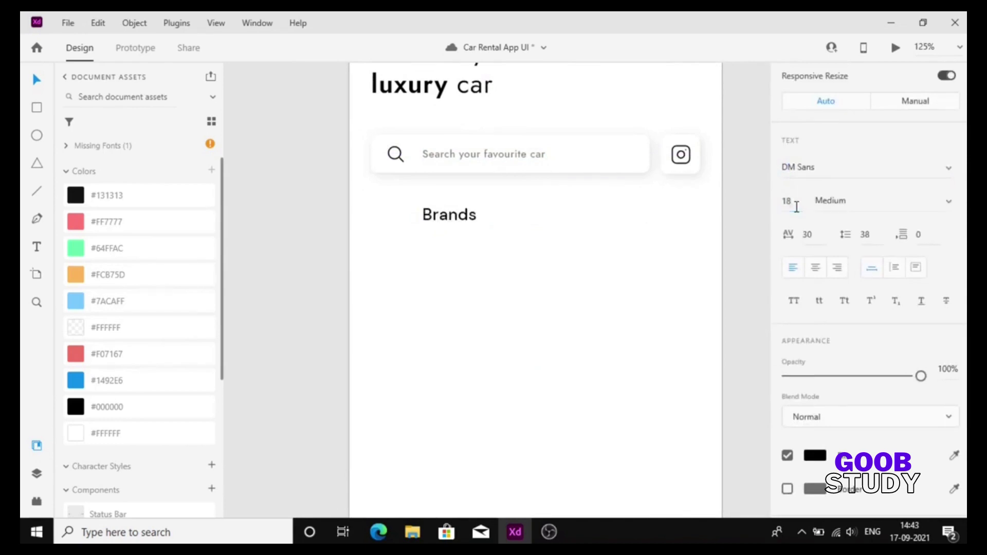
Align the "Brands" label with the search field's left edge at X 25 and move it slightly up.
drag(453, 220, 403, 218)
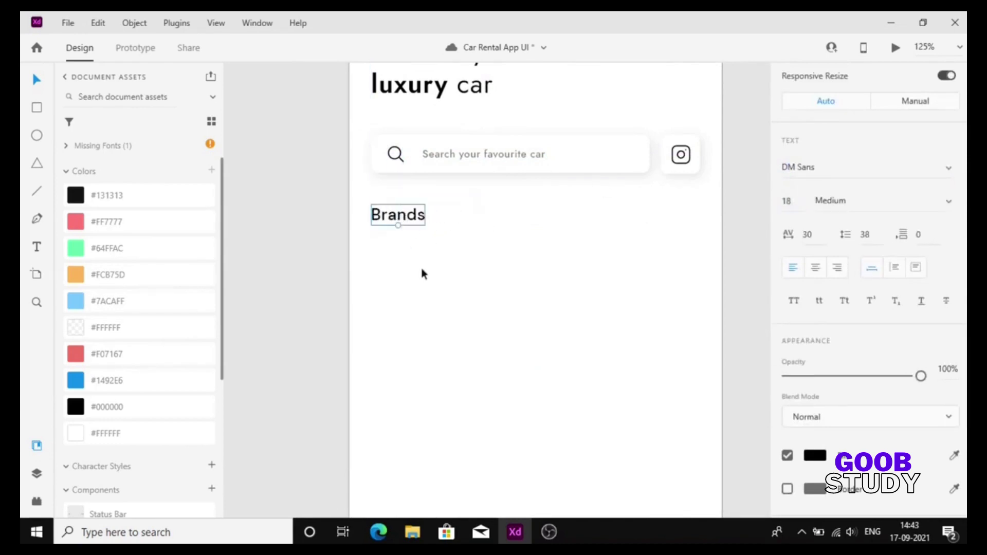
scroll(881, 217, up, 5)
key(Up)
key(Up)
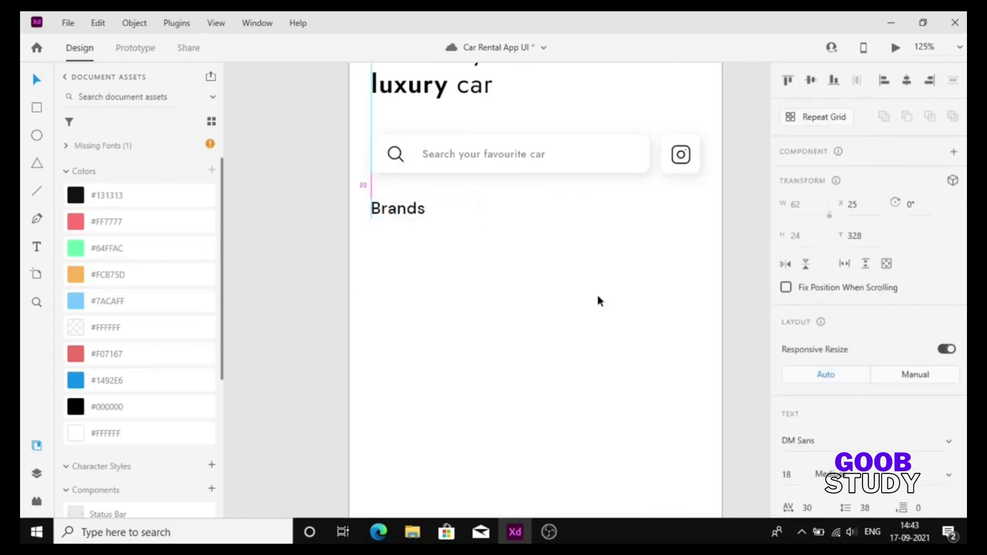
click(597, 295)
Copy the search field rectangle below the "Brands" label and resize the copy to a 122 by 163 card.
drag(507, 171, 509, 275)
drag(649, 254, 481, 254)
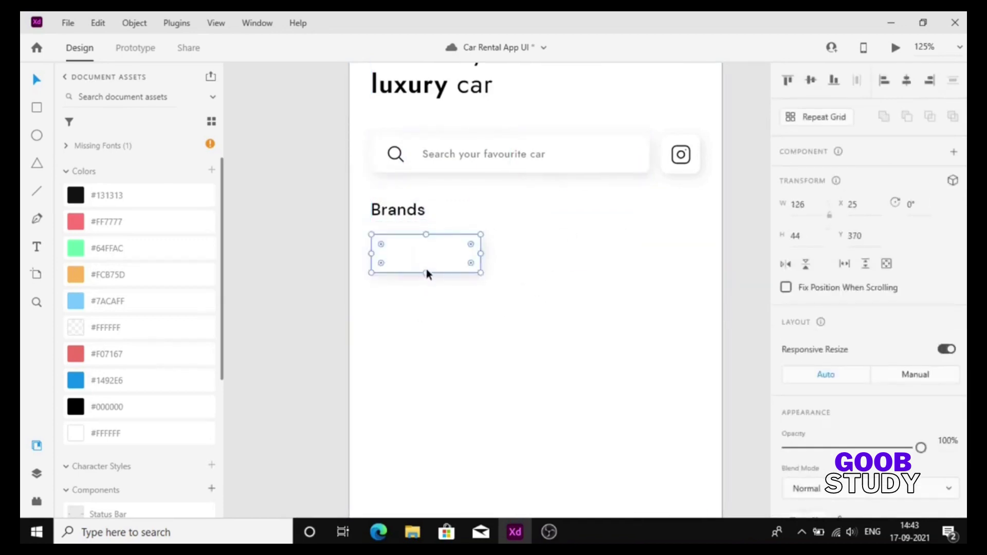
drag(426, 273, 426, 411)
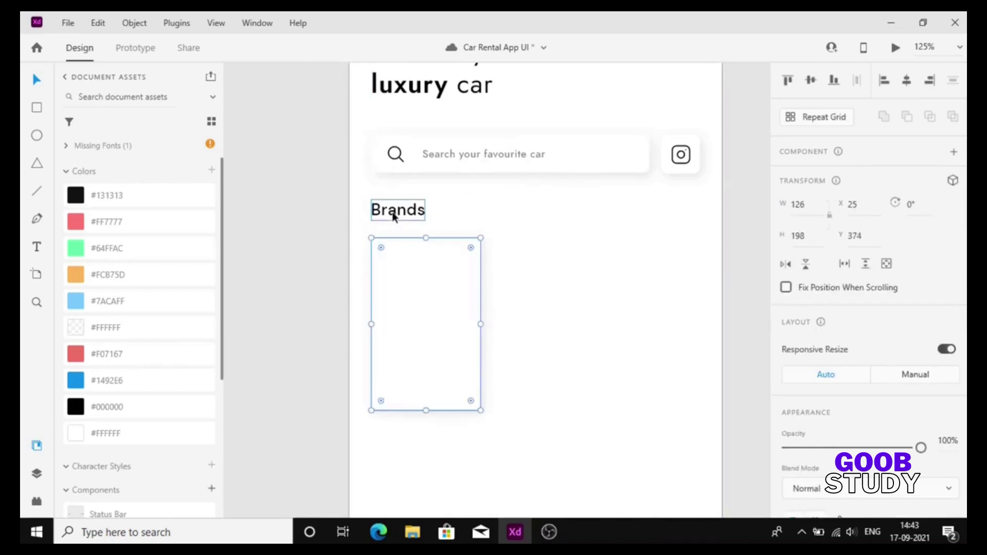
text(122)
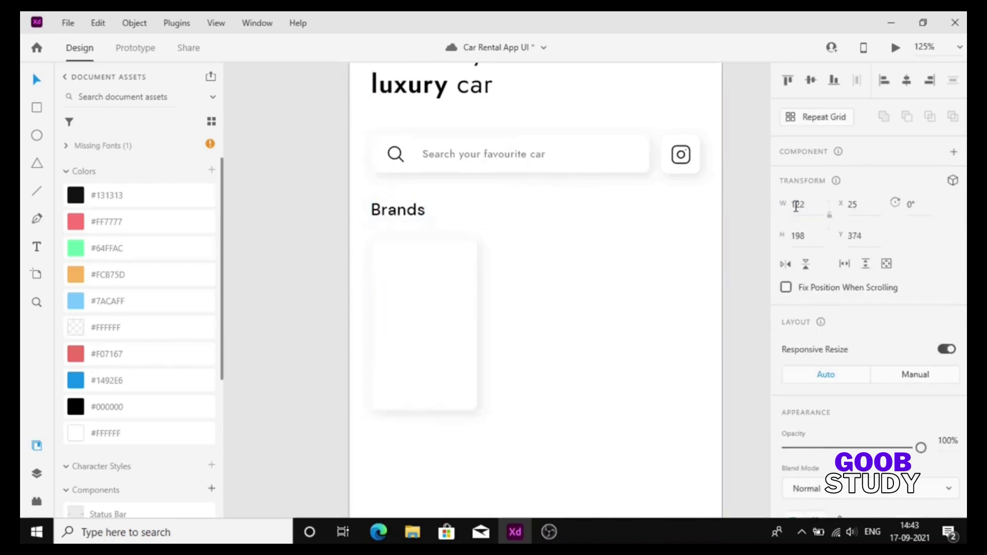
key(Tab)
text(163)
key(Return)
Check the brand card's drop shadow color settings.
scroll(841, 291, down, 5)
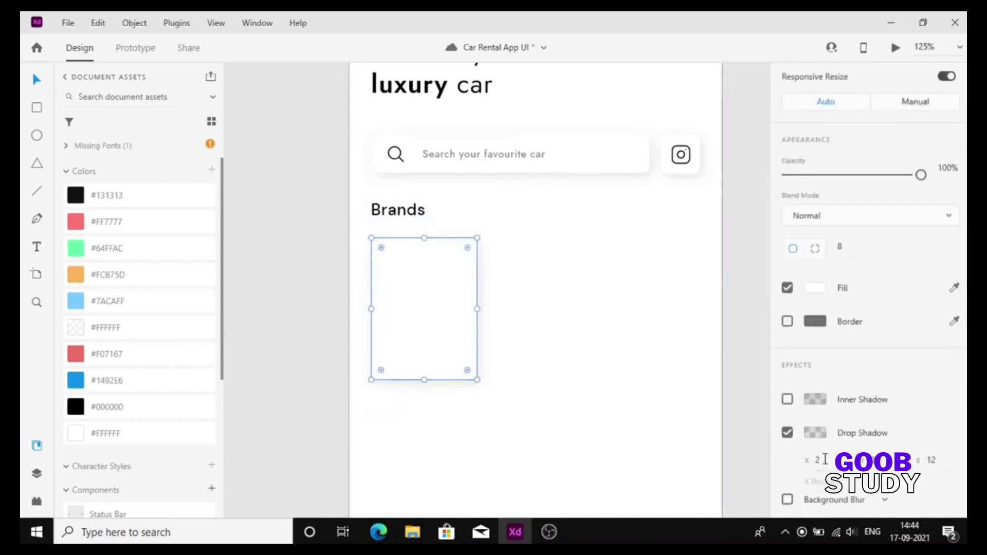
click(815, 433)
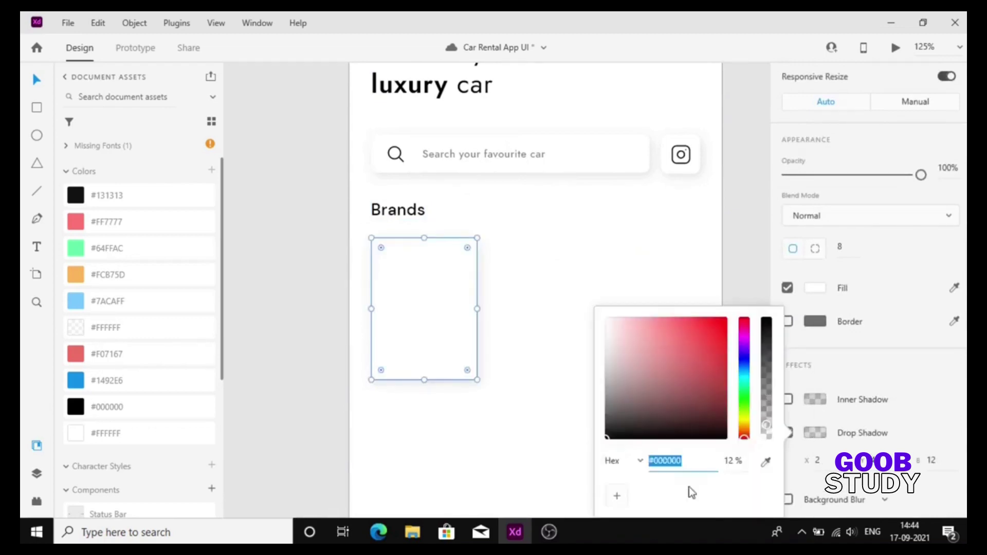
click(555, 251)
Duplicate the brand card to the right to make a row of four cards spaced 20 apart.
drag(556, 295, 702, 319)
key(Right)
key(Right)
key(Right)
key(ctrl+r)
key(ctrl+z)
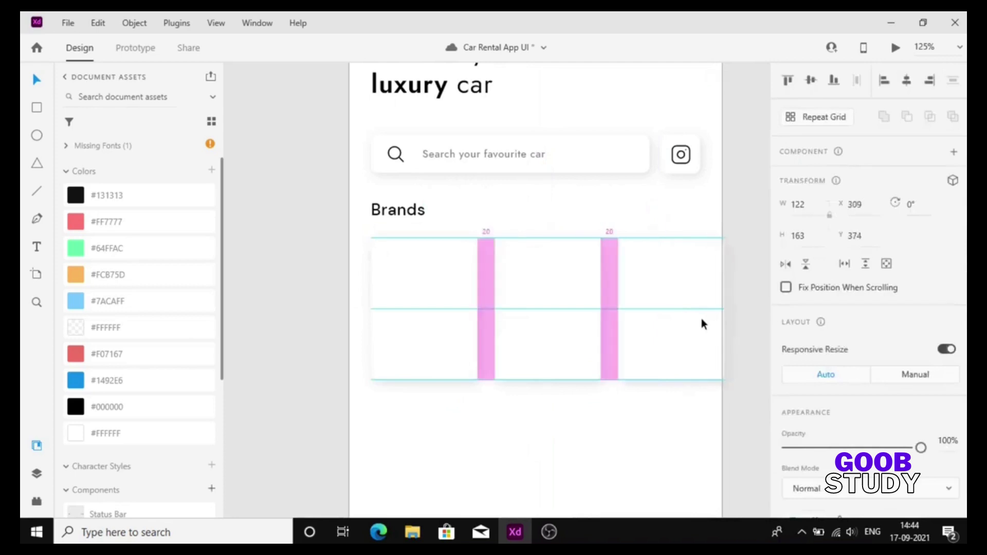
scroll(701, 319, right, 2)
drag(564, 325, 686, 328)
scroll(382, 383, left, 2)
Place the BMW, Porsche, Tesla and Audi logo components on the brand cards.
scroll(115, 312, down, 5)
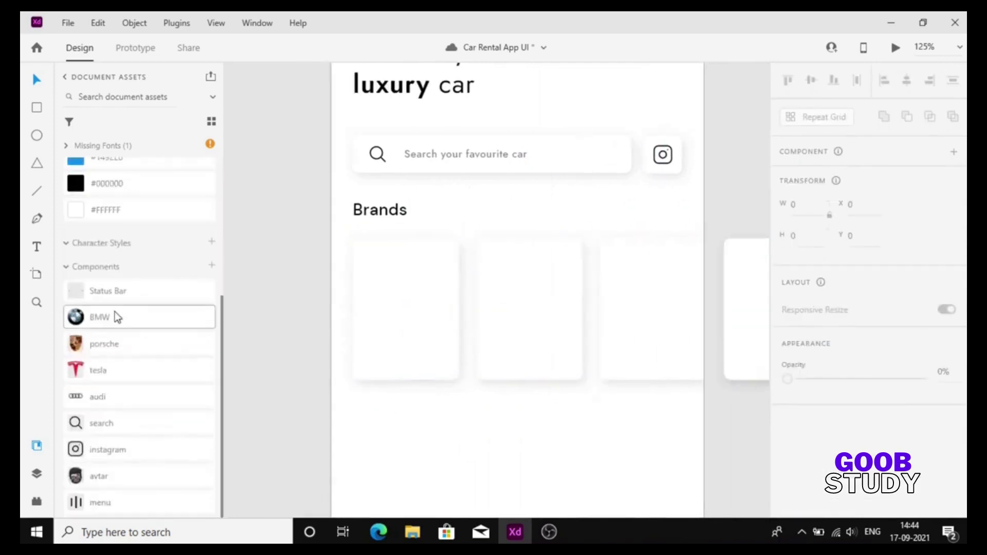
drag(115, 312, 406, 304)
drag(652, 307, 669, 320)
drag(98, 370, 553, 305)
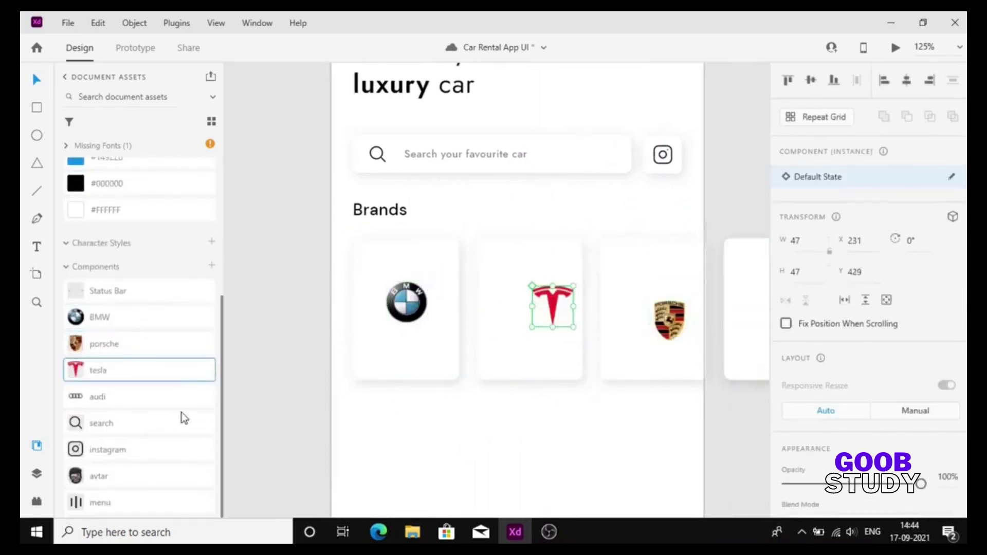
drag(175, 397, 707, 309)
click(668, 437)
Position the Audi logo in the upper part of the first brand card.
scroll(668, 320, left, 2)
scroll(366, 312, up, 2)
drag(394, 308, 412, 276)
click(412, 242)
Copy the "Brands" label below the Audi logo, change its text to "Audi" and set its font to Jost.
drag(386, 183, 411, 339)
double_click(411, 339)
text(Audi)
key(Escape)
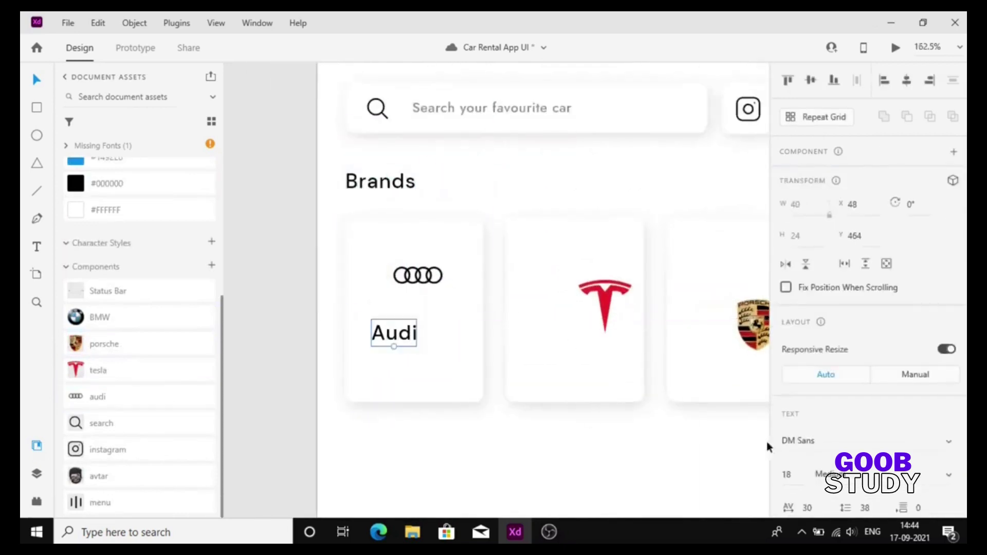
click(787, 441)
text(Jost)
key(Return)
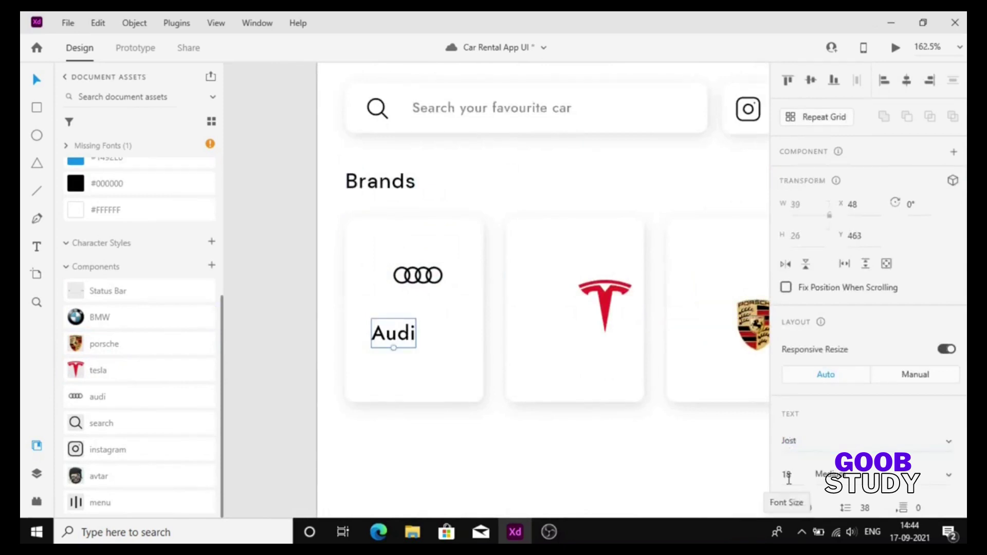
Center the "Audi" label beneath its logo and group the two.
drag(402, 339, 428, 342)
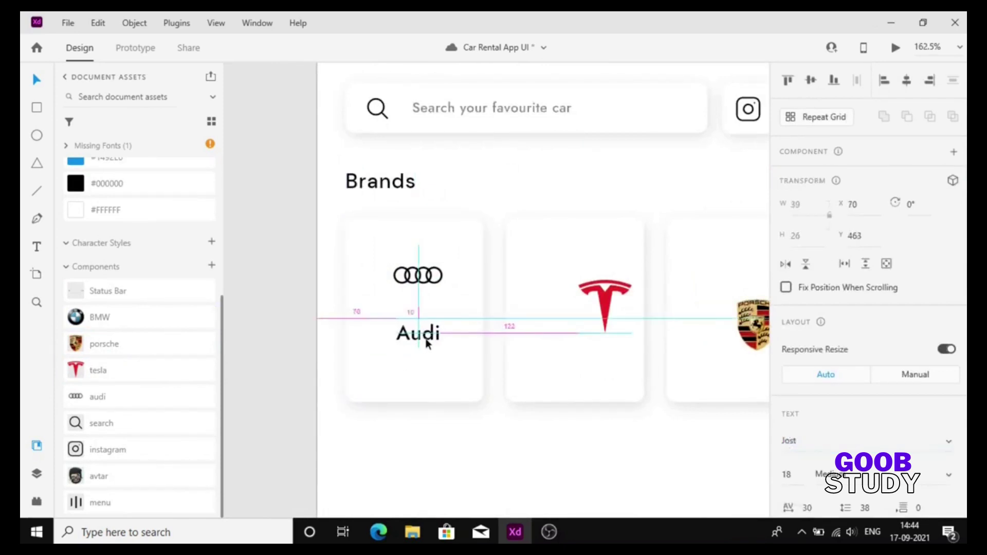
shift+click(415, 295)
key(ctrl+g)
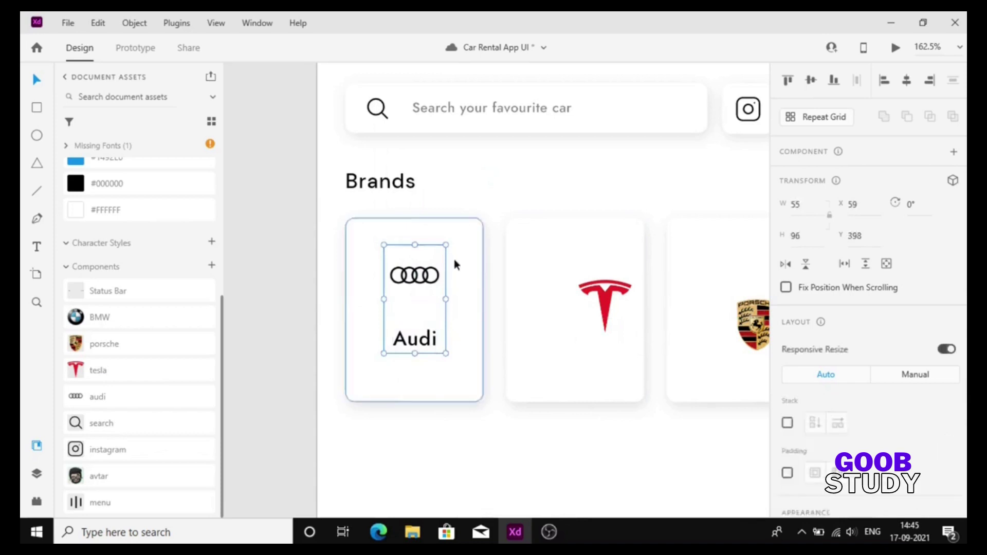
Center the Audi logo and label group vertically and horizontally on the first brand card.
shift+click(455, 261)
click(811, 80)
click(907, 80)
click(535, 180)
Copy the "Audi" label onto the second brand card and change its text to "Tesla".
double_click(425, 348)
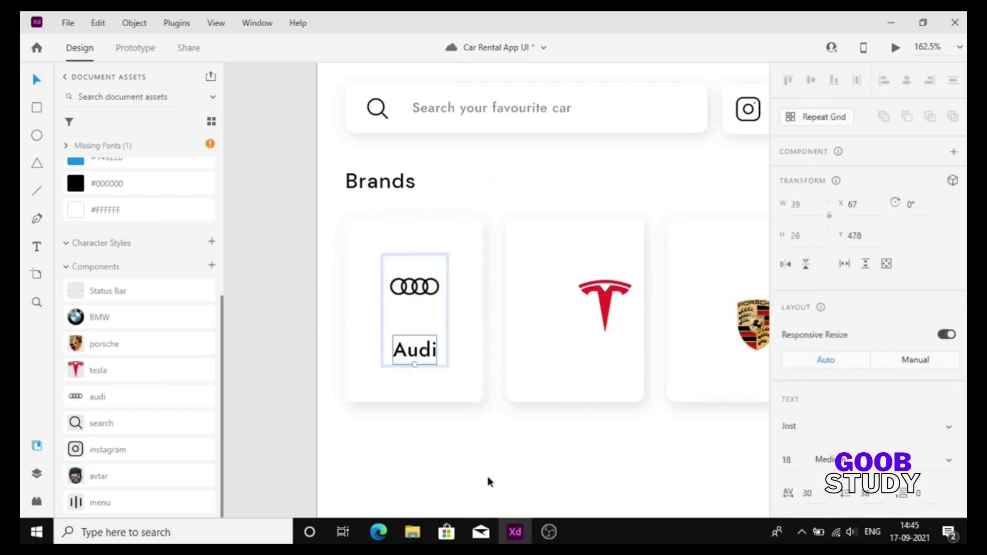
drag(415, 350, 578, 361)
double_click(578, 360)
text(Tesla)
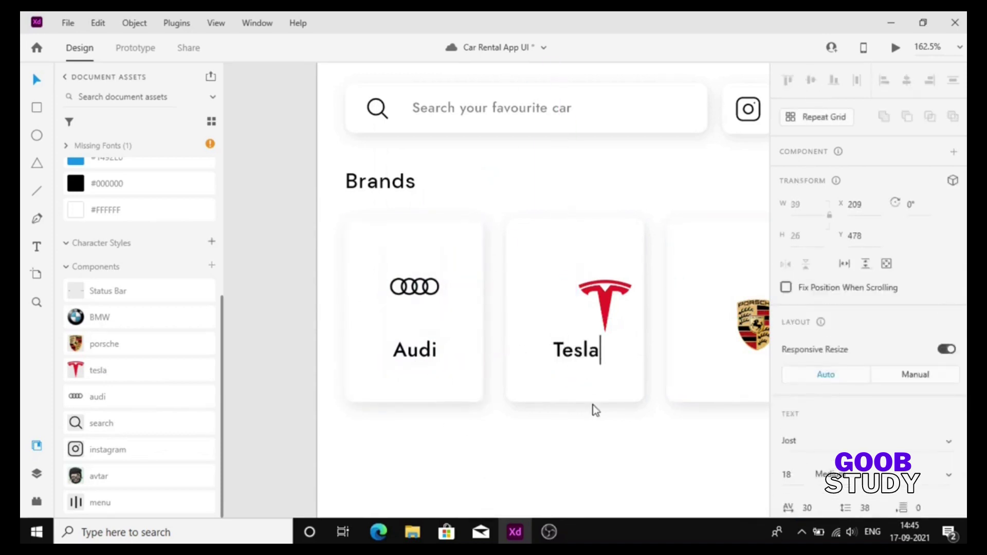
Move the Tesla logo directly above its label on the second brand card and center the two.
drag(609, 317, 581, 302)
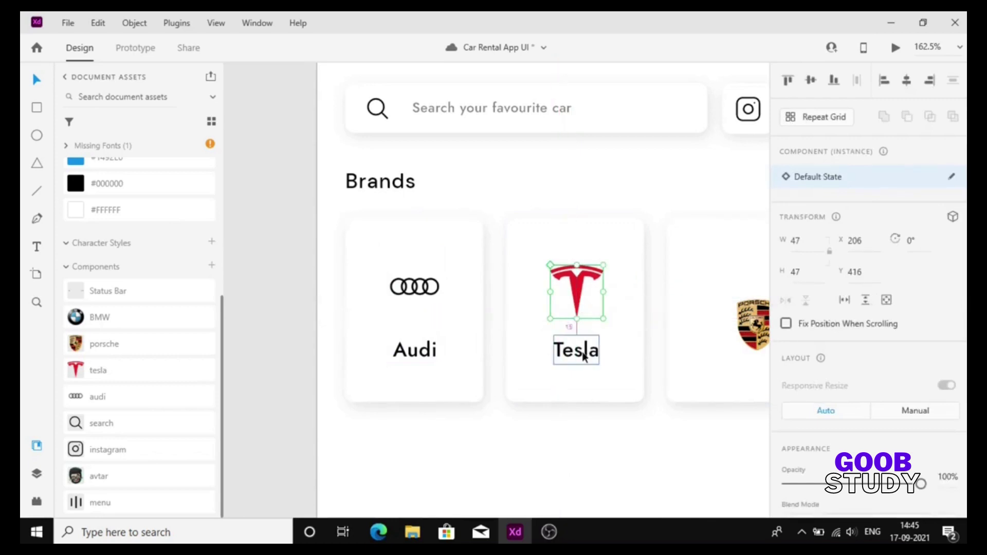
shift+click(583, 358)
drag(583, 357, 582, 357)
click(617, 407)
Place the Porsche logo on the third brand card and copy the "Tesla" label below it, changing the text to "Porsche".
scroll(617, 406, right, 1)
drag(699, 322, 680, 281)
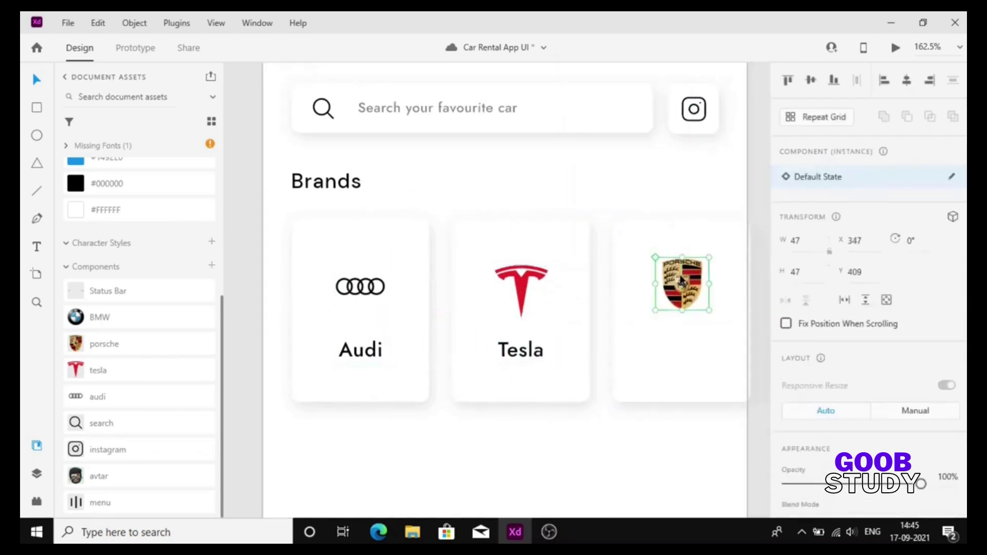
drag(528, 354, 686, 360)
double_click(686, 353)
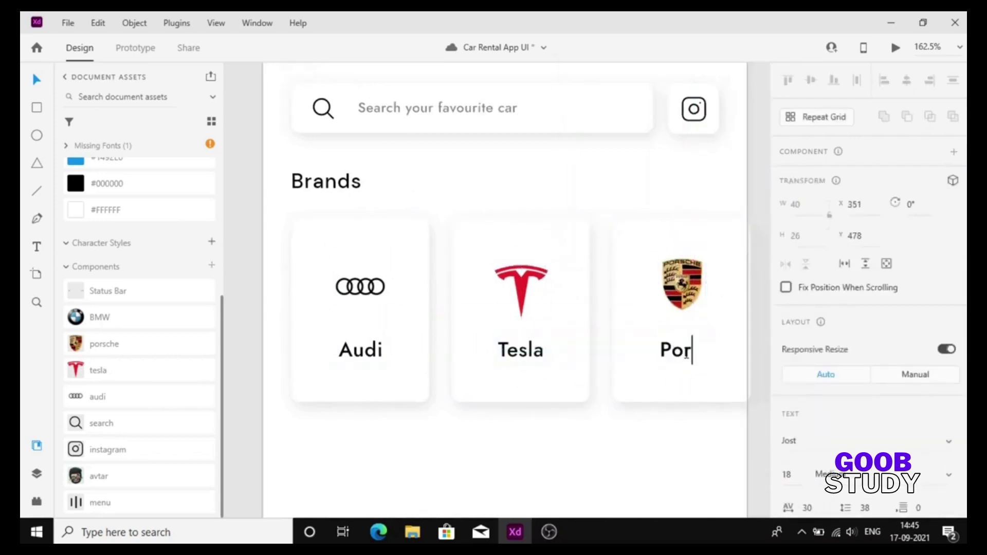
key(Escape)
Copy the "Porsche" label onto the fourth brand card and change its text to "BMW".
scroll(677, 458, down, 2)
scroll(671, 438, right, 2)
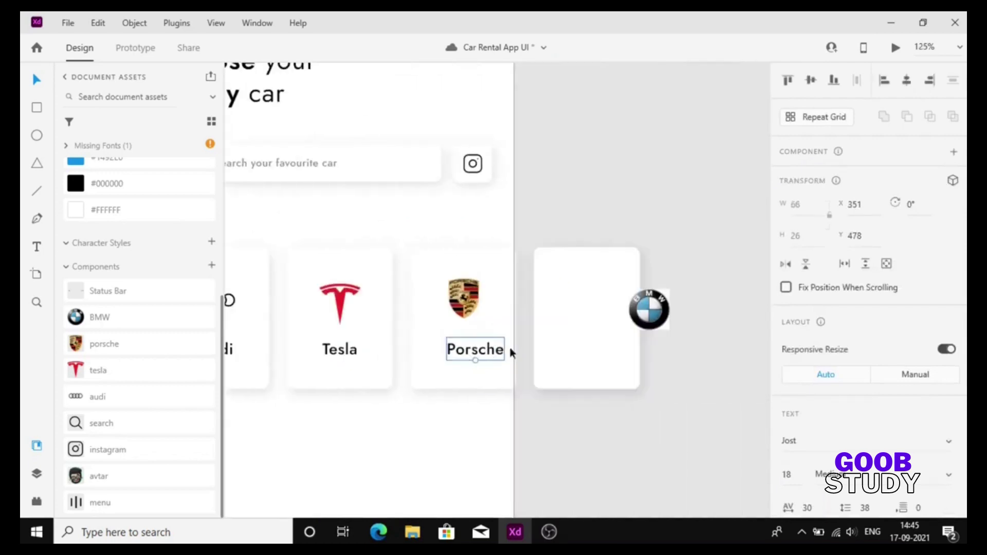
double_click(591, 360)
drag(511, 348, 615, 354)
text(BMW)
click(625, 376)
Center the "BMW" and "Porsche" labels horizontally on their brand cards.
click(628, 456)
shift+click(619, 329)
click(907, 80)
click(654, 402)
click(470, 352)
shift+click(433, 374)
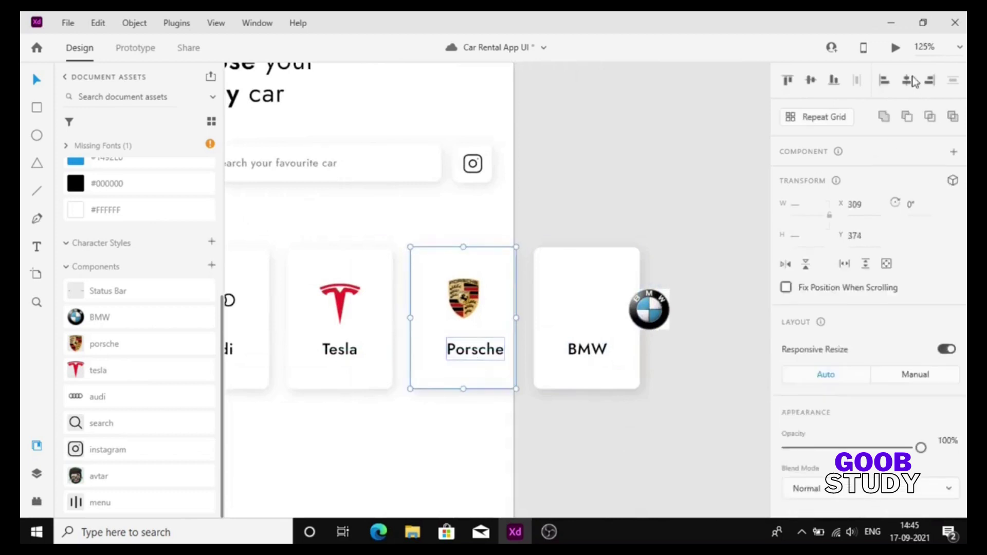
click(908, 80)
click(647, 309)
shift+click(626, 259)
click(908, 80)
key(ctrl+z)
Move the BMW logo above its label, group the two and center the group vertically on the fourth card.
click(676, 350)
drag(650, 310, 588, 310)
shift+click(597, 353)
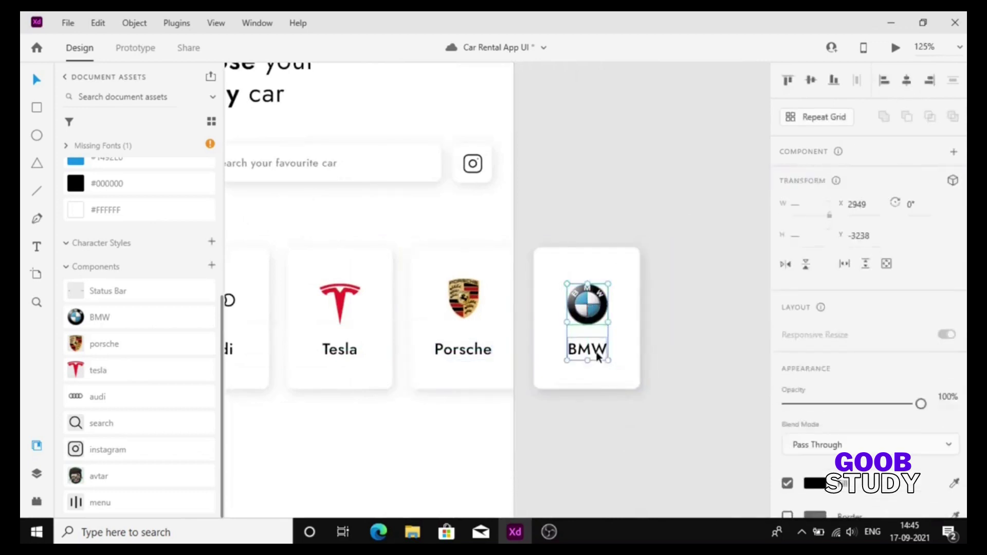
key(ctrl+g)
shift+click(620, 334)
click(811, 81)
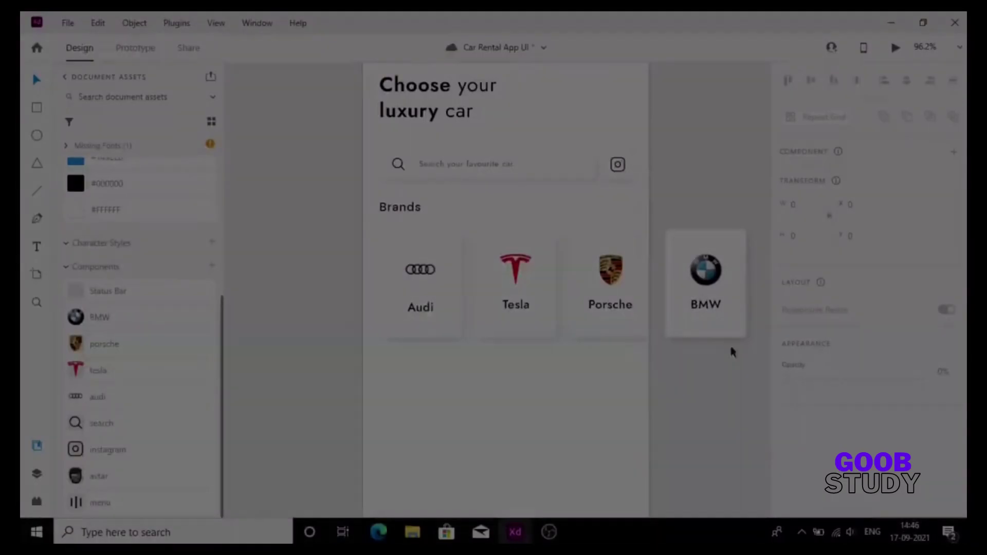
Group all four brand cards with their logos and labels into one row.
drag(734, 349, 401, 248)
key(ctrl+g)
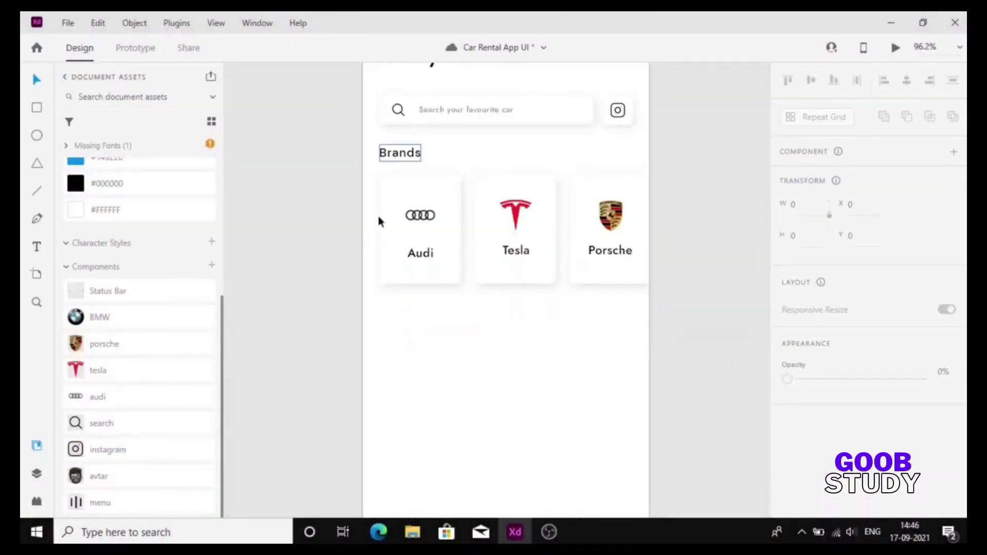
Copy the "Brands" heading below the brand cards and change its text to "Close to you".
drag(397, 160, 397, 329)
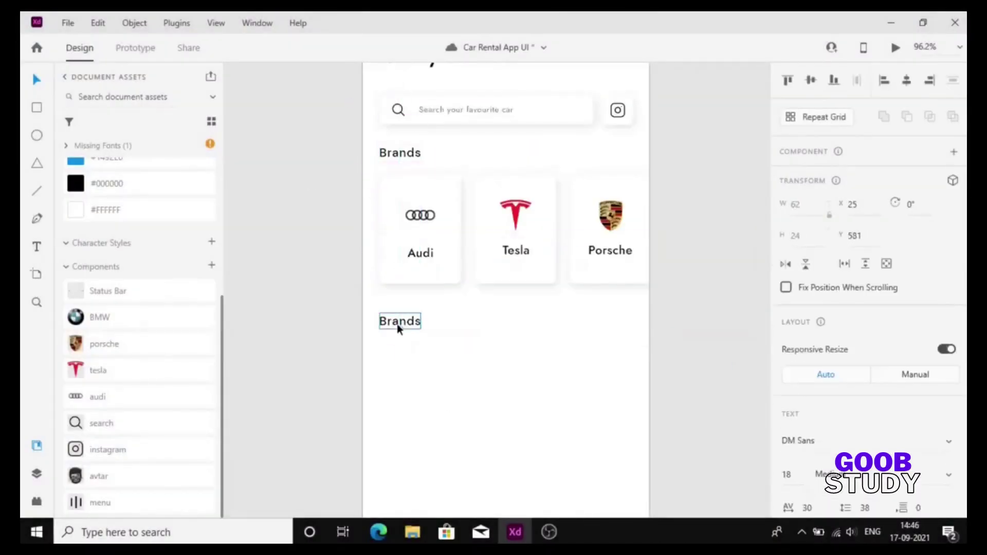
double_click(397, 324)
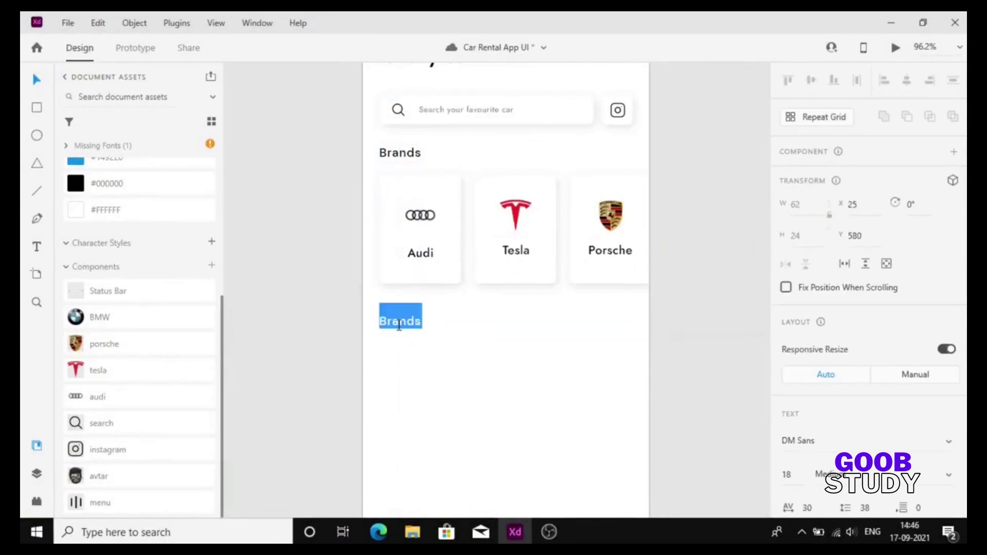
text(Neat)
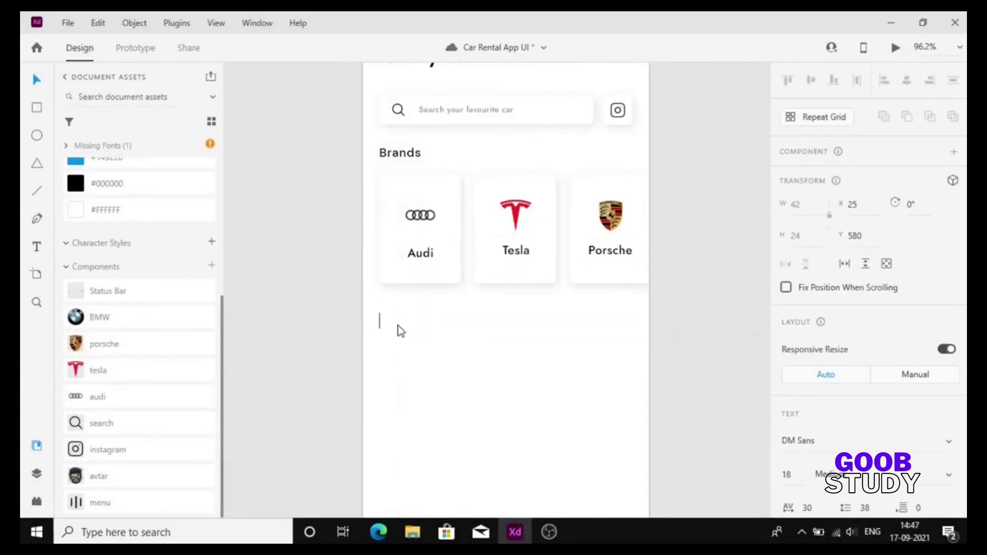
click(489, 426)
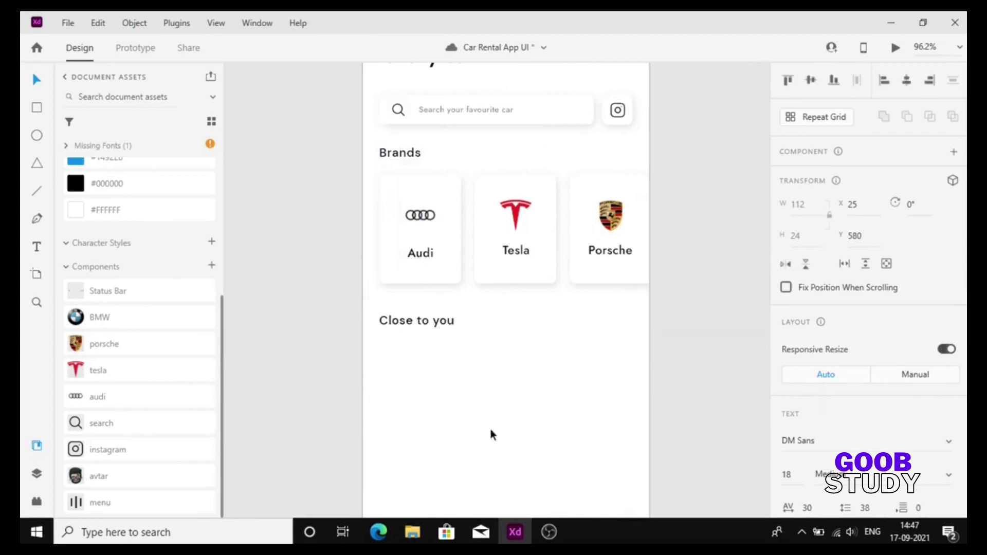
Copy the first brand card's blank rectangle below the "Close to you" heading and set its size to 166 by 218.
scroll(489, 426, down, 2)
double_click(437, 225)
click(478, 300)
drag(434, 208, 433, 368)
scroll(430, 355, down, 2)
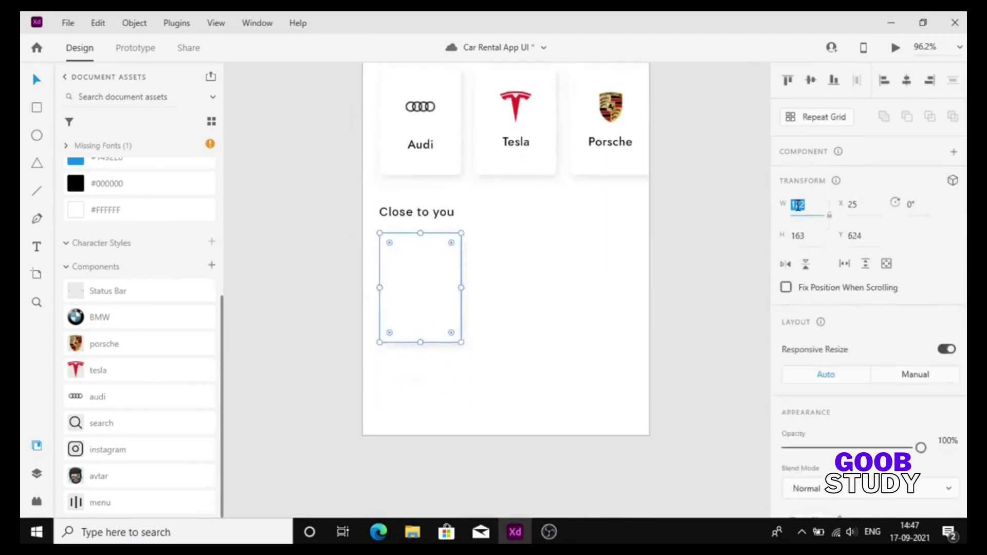
key(Return)
key(Return)
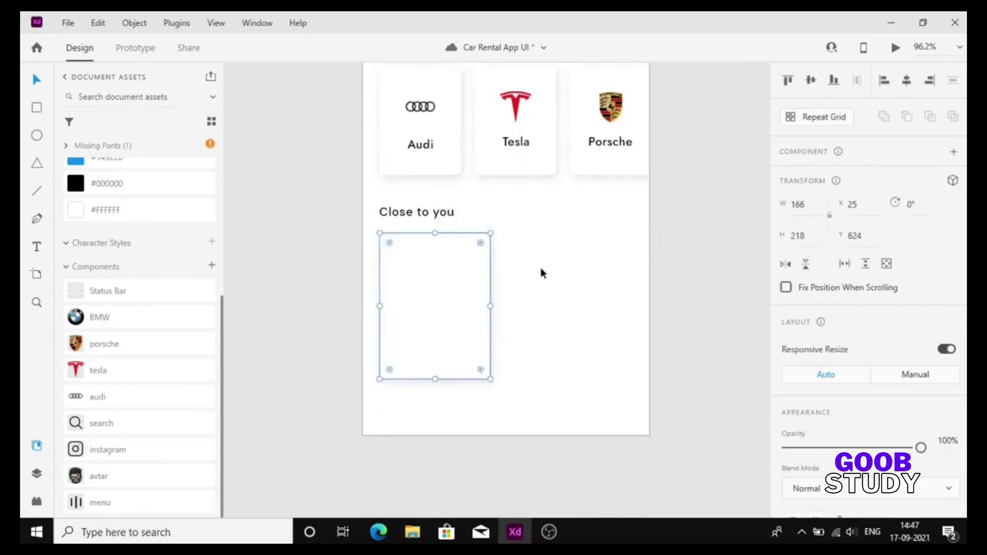
Duplicate the large blank card to its right, near the artboard's right margin.
click(541, 268)
scroll(541, 268, down, 4)
drag(405, 234, 548, 225)
click(530, 294)
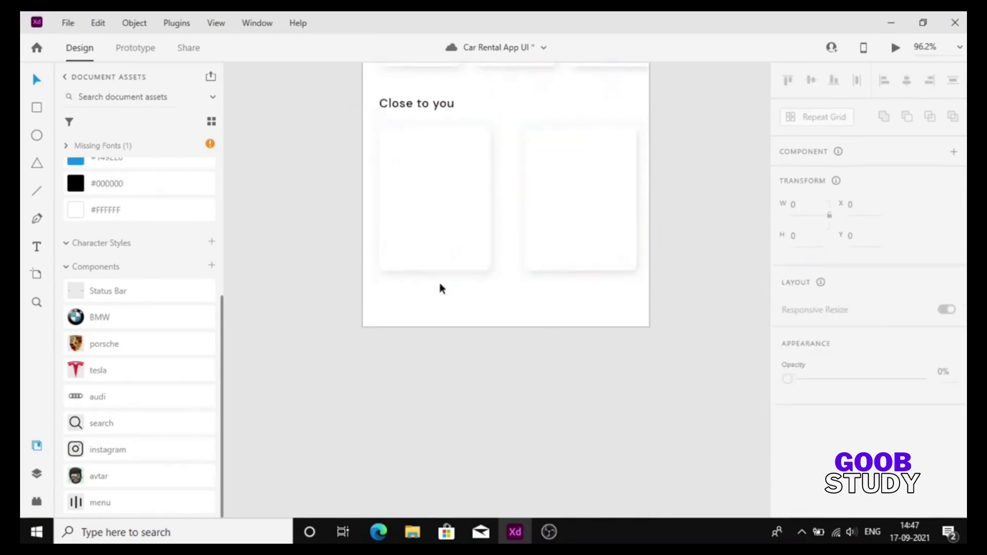
Fill the first large card with the saved color #7ACAFF.
click(436, 252)
click(180, 163)
scroll(154, 257, up, 5)
click(143, 303)
click(436, 329)
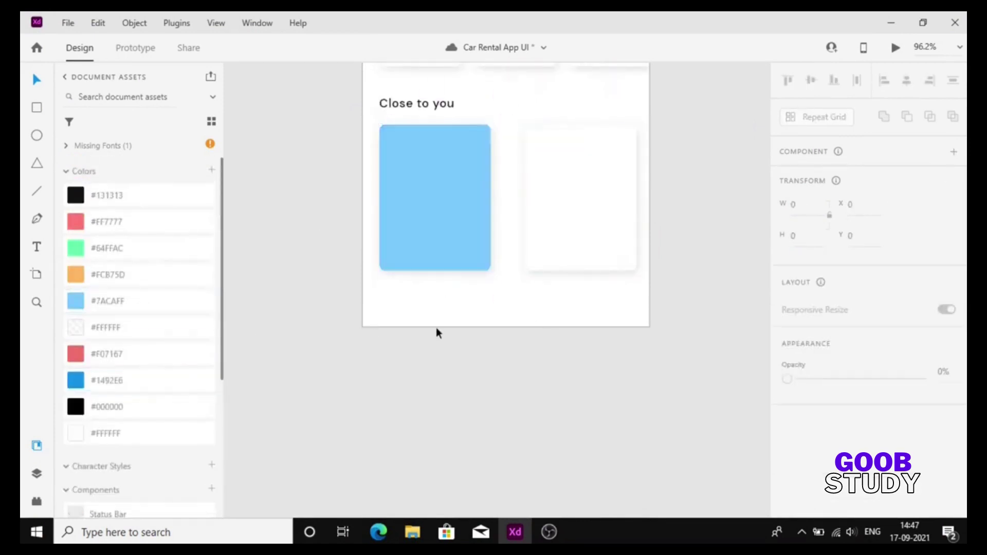
Copy the "Close to you" heading beside itself and change the copy's text to "See on map".
scroll(436, 328, up, 2)
drag(423, 187, 509, 190)
double_click(521, 185)
text(See on map)
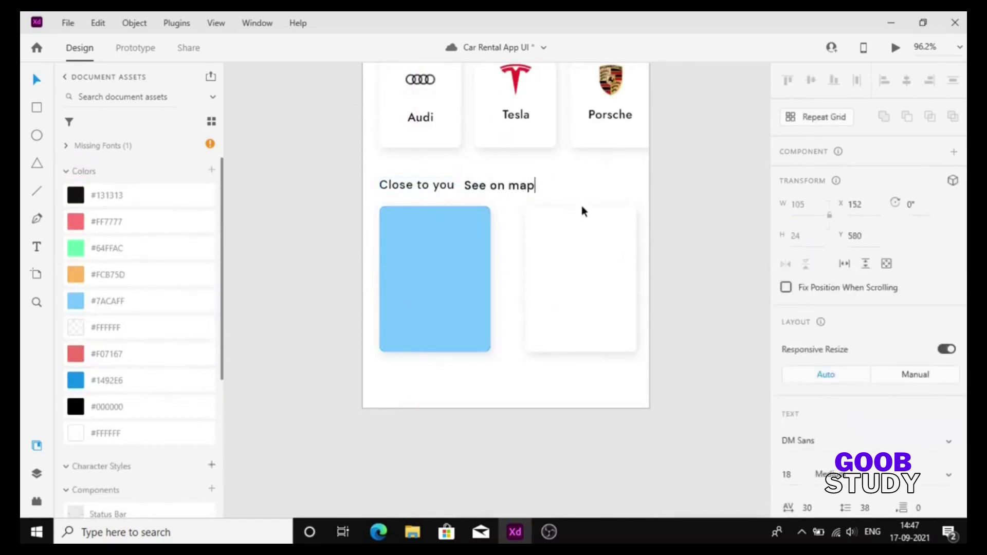
Set the "See on map" text to size 12 with Regular weight and color it blue.
click(805, 479)
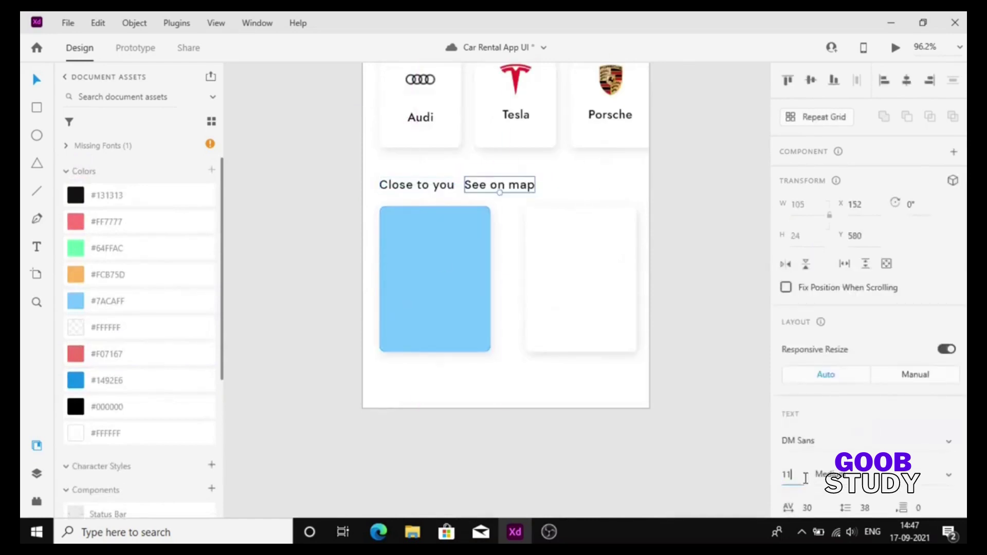
text(12)
key(Return)
click(829, 474)
text(Regular)
key(Return)
scroll(839, 406, down, 5)
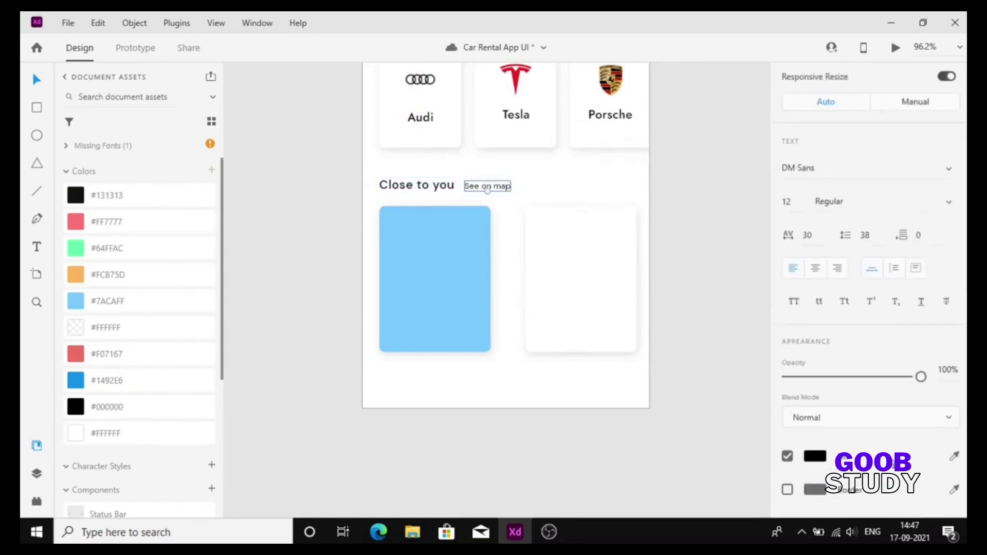
key(i)
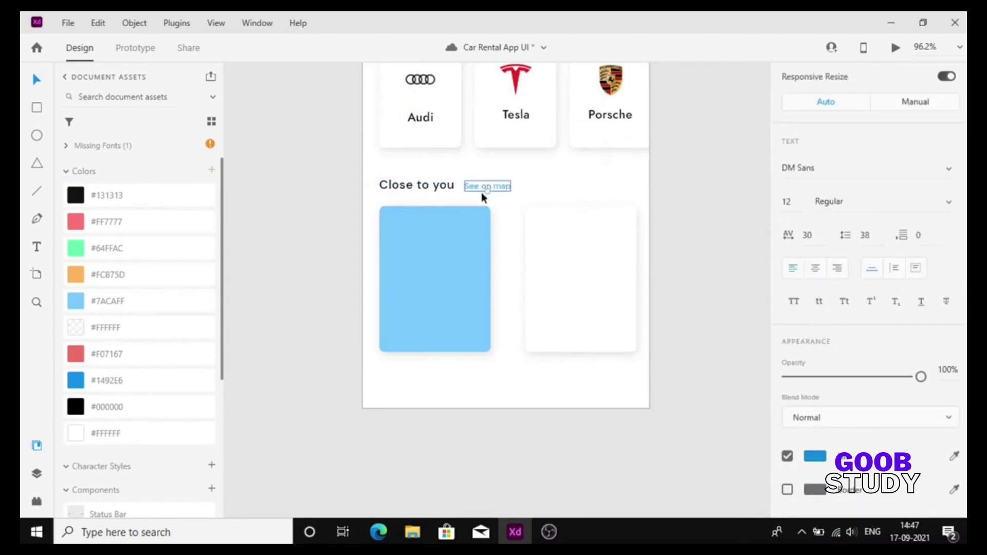
Move "See on map" to the second large card's right edge and align it vertically with the "Close to you" heading.
drag(481, 193, 619, 190)
shift+click(414, 189)
scroll(817, 128, up, 5)
click(811, 80)
click(740, 106)
scroll(400, 158, up, 3)
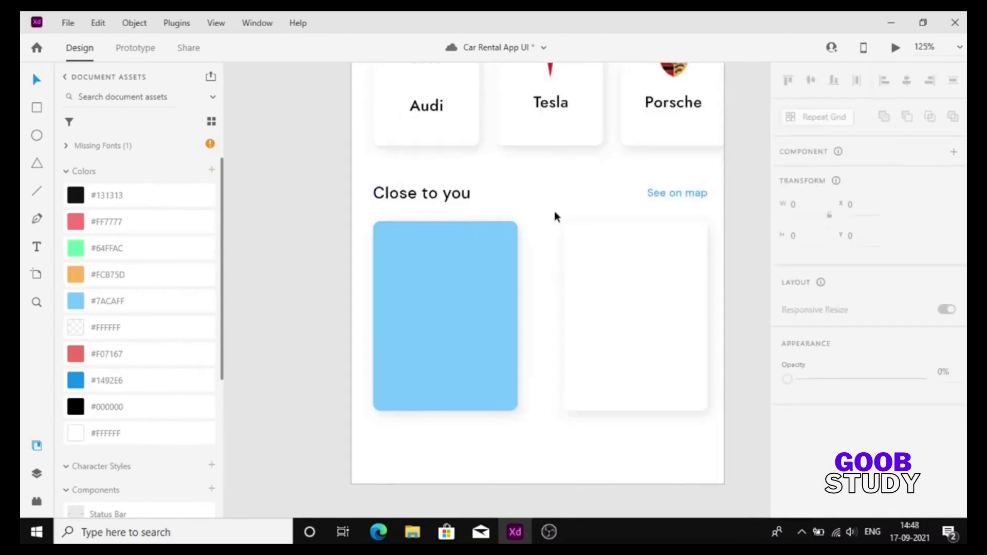
Copy the "Close to you" heading onto the blue card, bring it to the front and change its text to "BMW i3s".
scroll(554, 211, down, 1)
drag(447, 171, 448, 242)
right_click(446, 217)
click(504, 354)
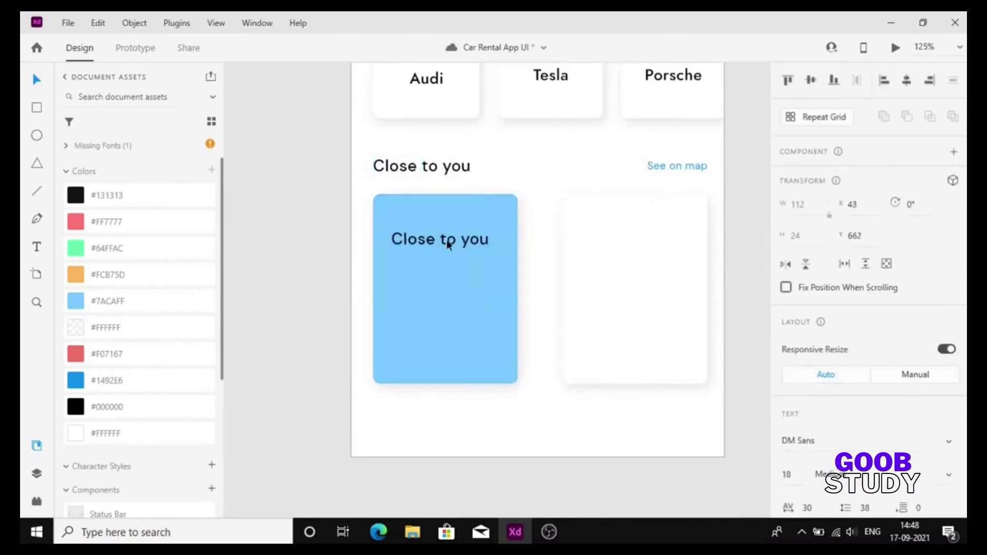
double_click(447, 241)
text(BMW i3s)
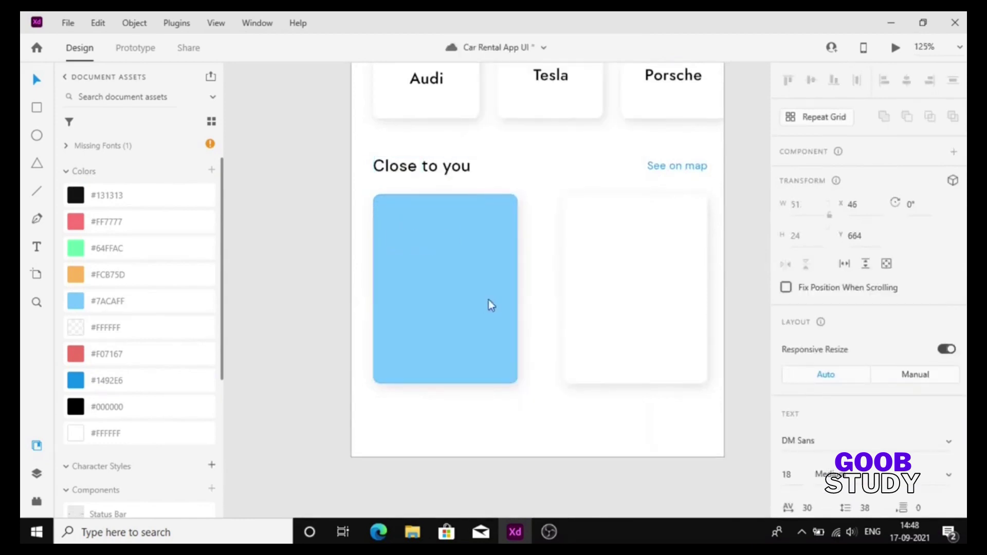
click(537, 253)
Set the "BMW i3s" label's font to Jost, its size to 16 and its color to white.
click(823, 442)
text(Jost)
key(Return)
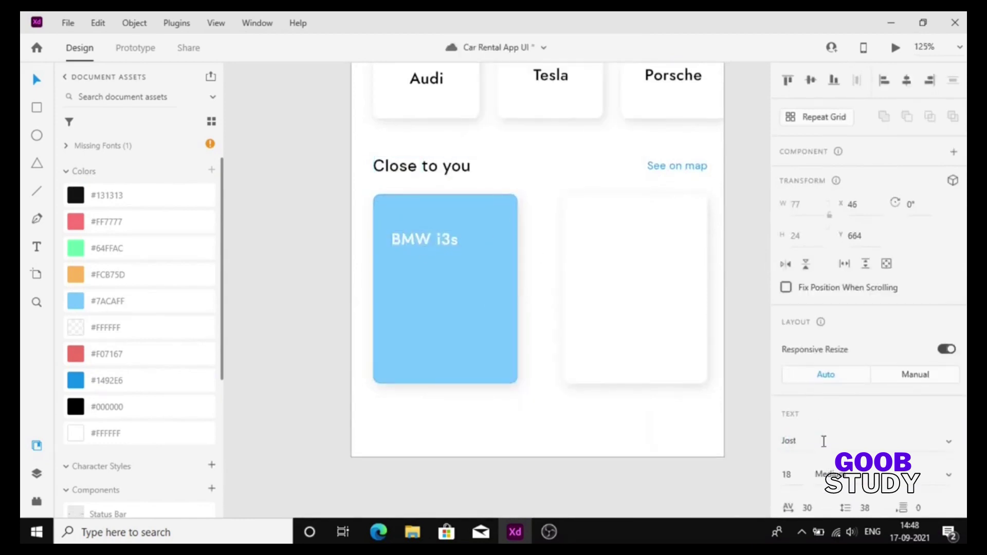
click(792, 474)
text(15)
key(Return)
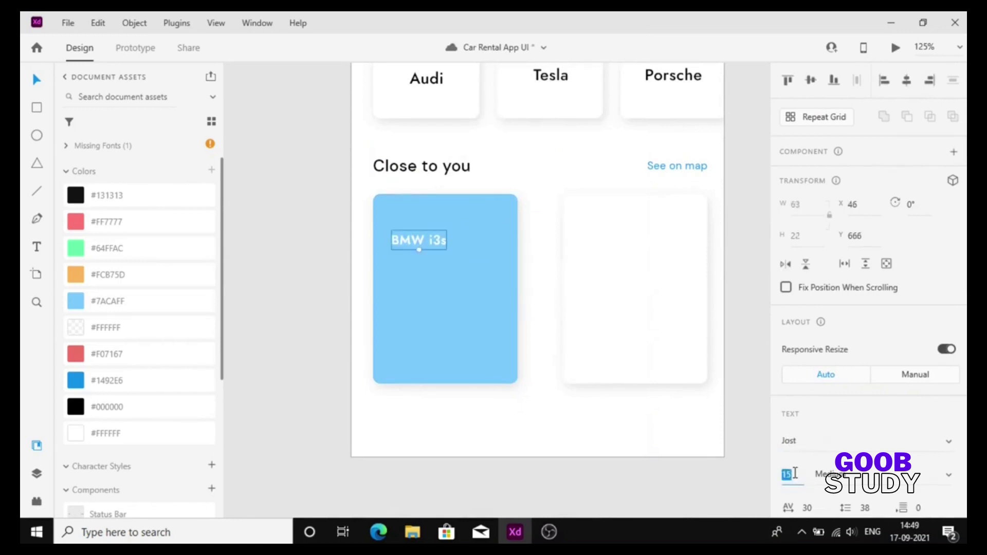
text(16)
key(Return)
Position the "BMW i3s" label near the blue card's upper-left corner, at about X 44, Y 654.
drag(429, 241, 429, 231)
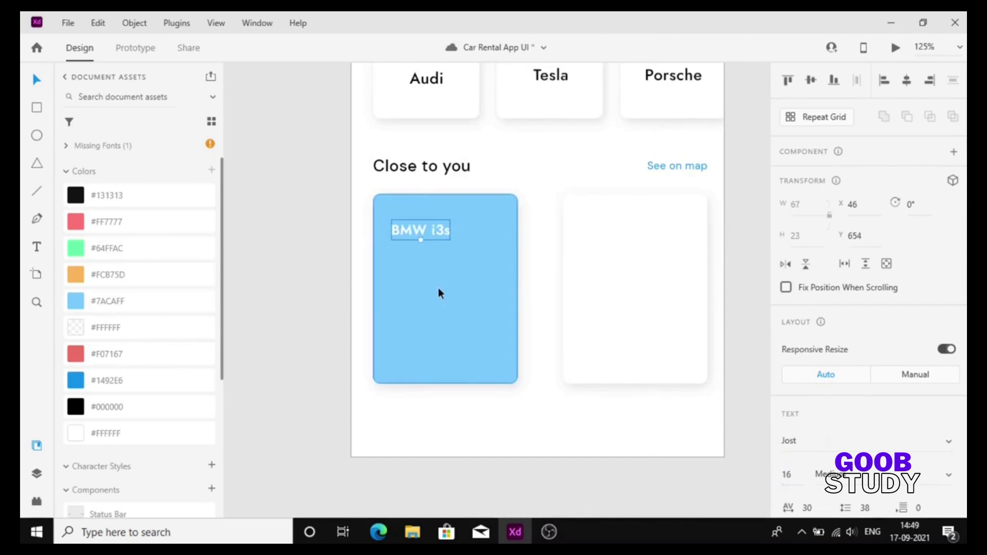
key(Right)
key(Right)
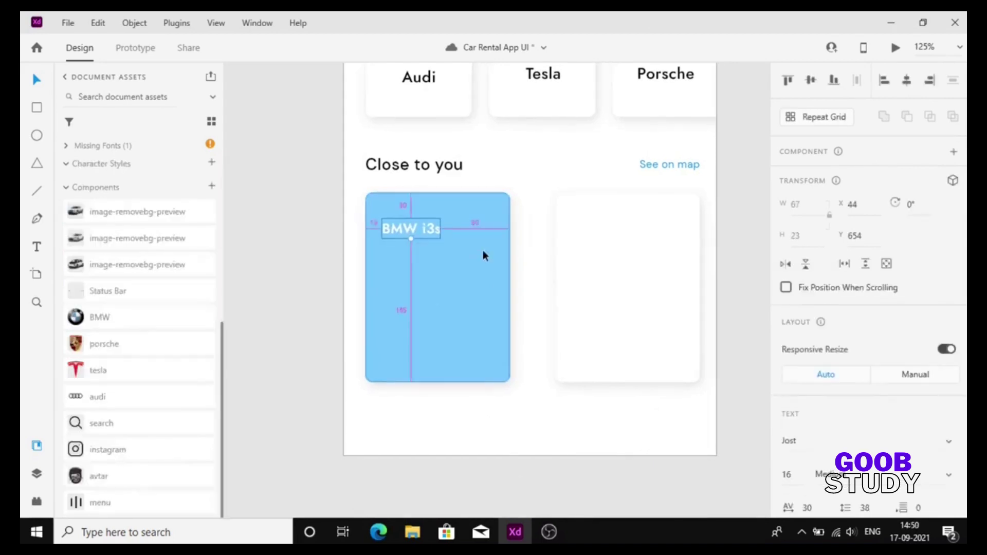
Duplicate the "BMW i3s" label below itself and change the copy's text to "$ 205.00/day".
key(ctrl+d)
drag(425, 228, 425, 262)
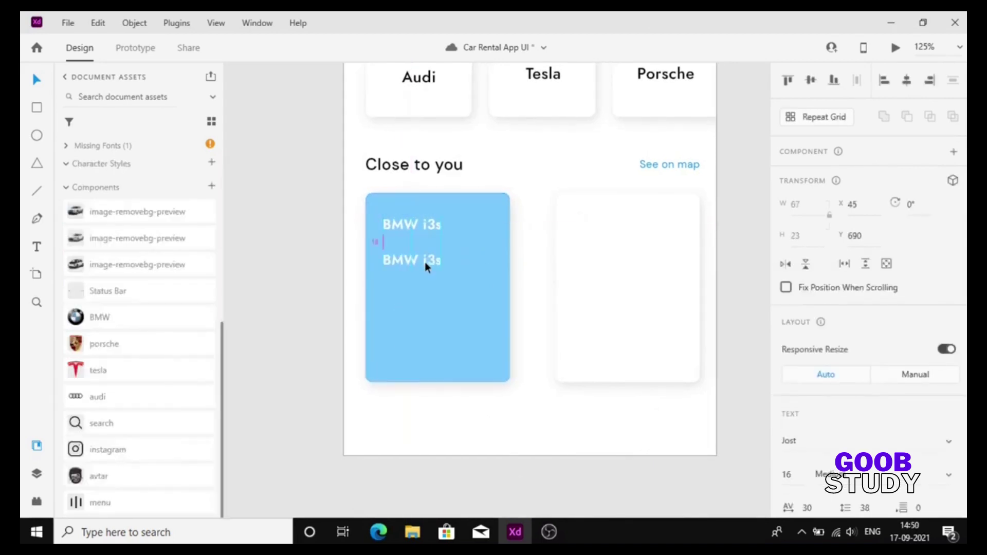
double_click(425, 262)
key(ctrl+a)
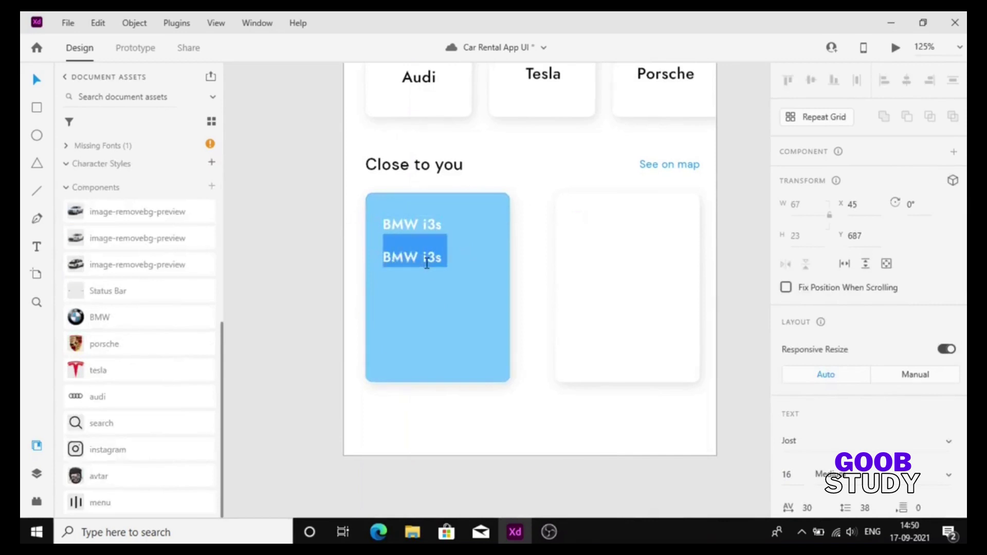
text($ 205.00/day)
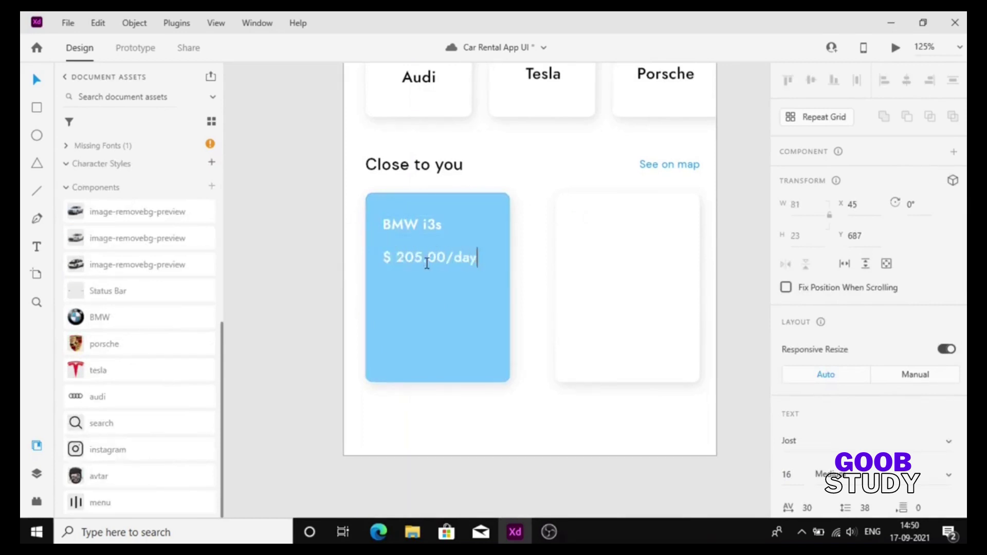
Color "/day" with the translucent #FFFFFF swatch and give "$ 205.00" a heavier font weight.
drag(446, 258, 478, 258)
scroll(138, 335, up, 1)
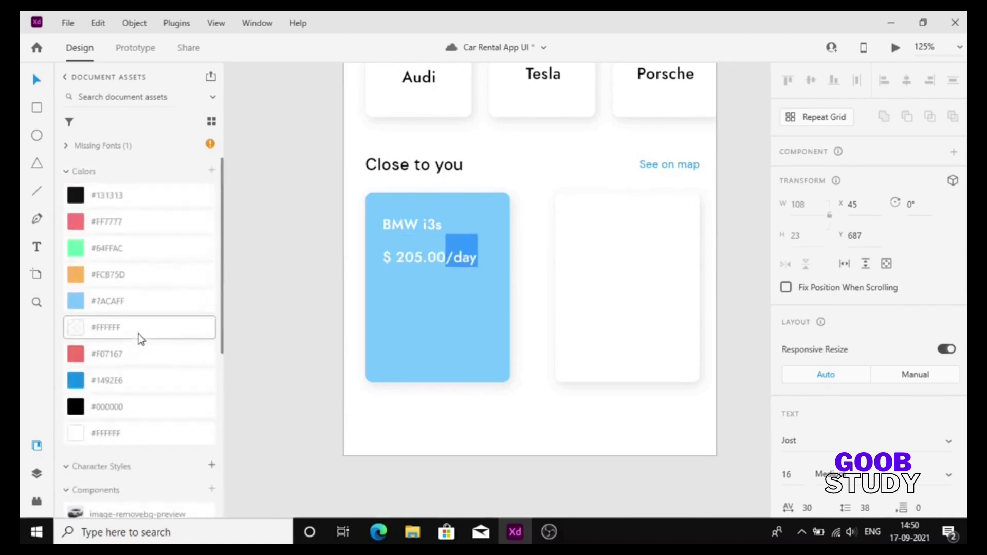
click(137, 335)
drag(446, 258, 384, 258)
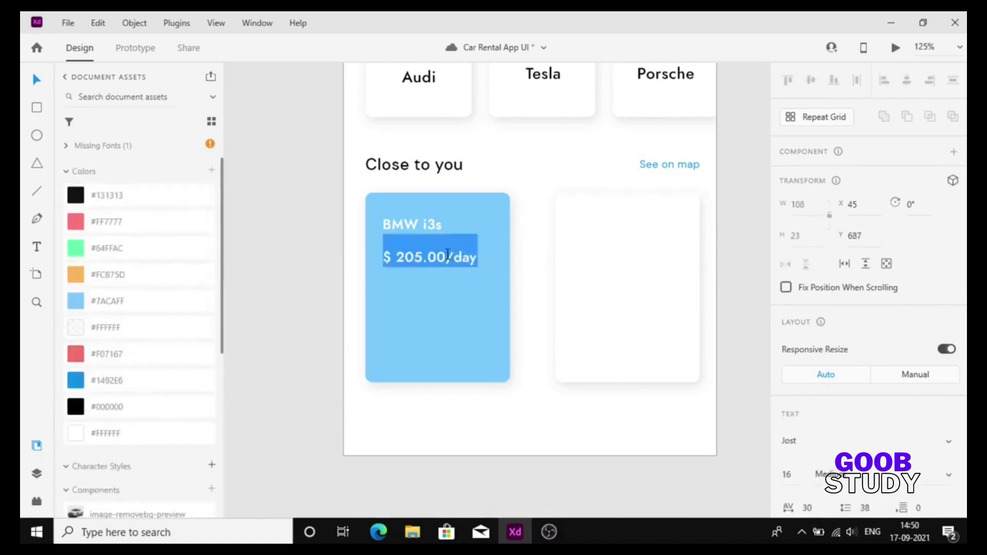
click(848, 474)
key(Down)
click(521, 206)
Move the "BMW i3s" and price labels together 5 px to the left on the blue card.
scroll(447, 269, up, 5)
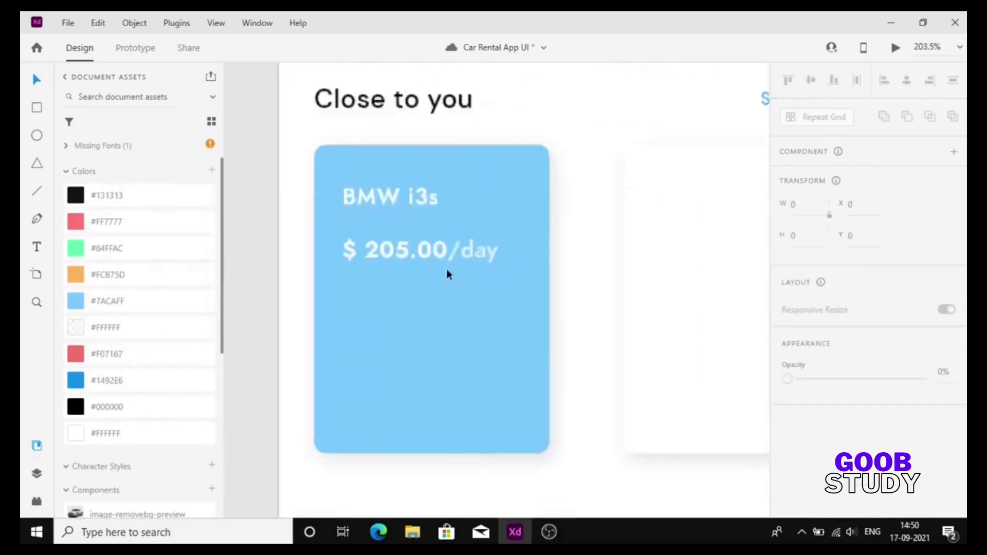
click(440, 241)
shift+click(414, 177)
key(alt)
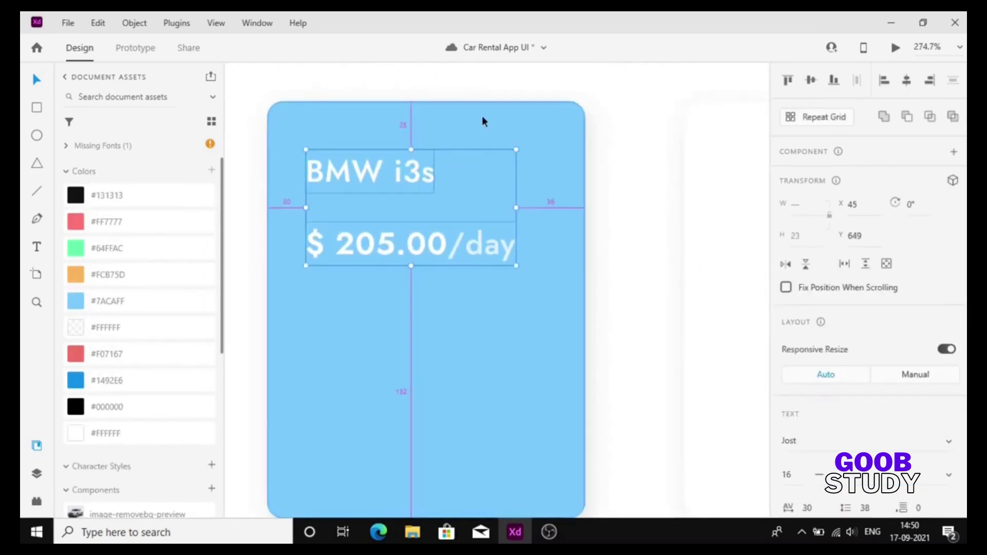
key(Left)
key(Left)
key(Left)
key(Left)
key(Left)
key(alt)
key(alt)
click(627, 123)
scroll(626, 122, down, 3)
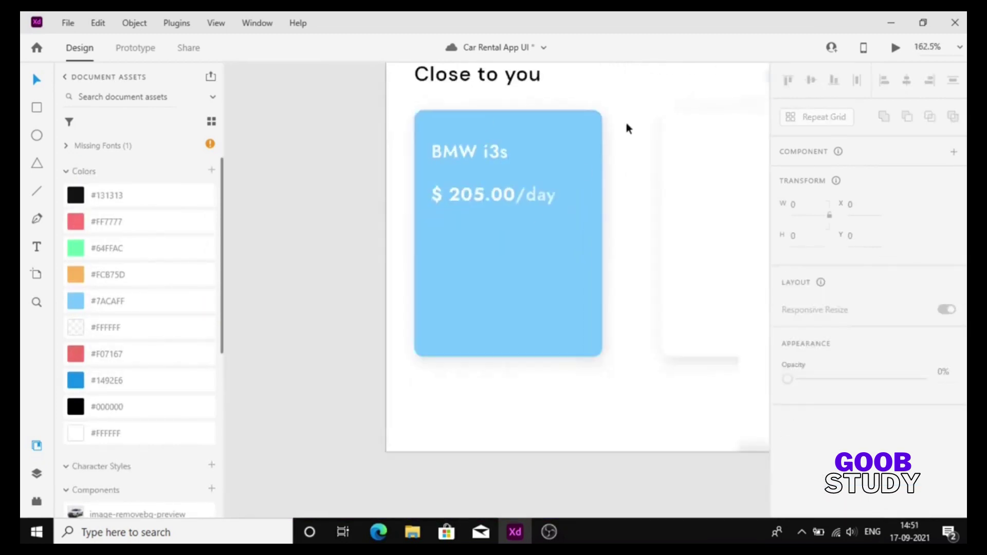
Set the font size of the "BMW i3s" label on the blue card to 15.
click(471, 152)
click(800, 474)
key(Down)
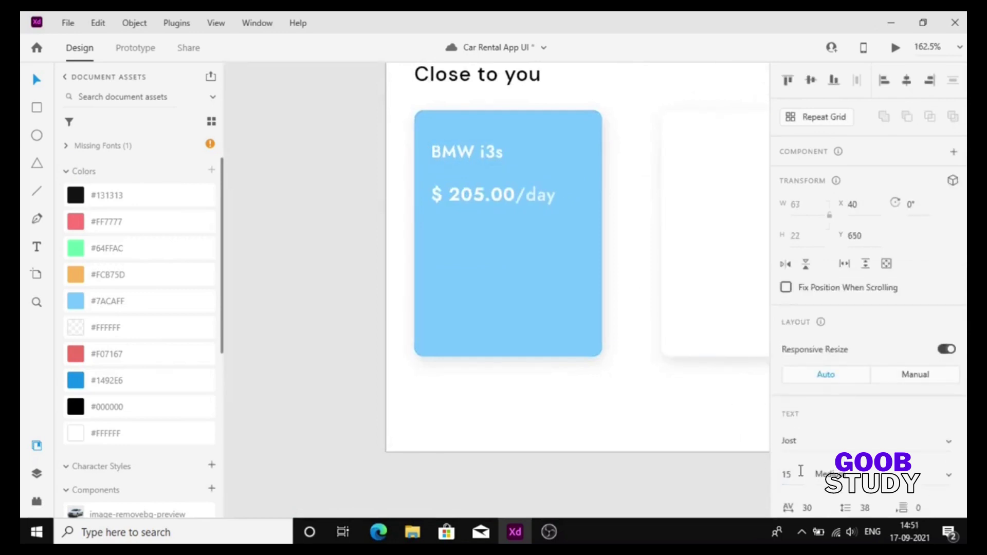
Nudge the "BMW i3s" and price labels together upward on the blue card to Y 646.
click(498, 196)
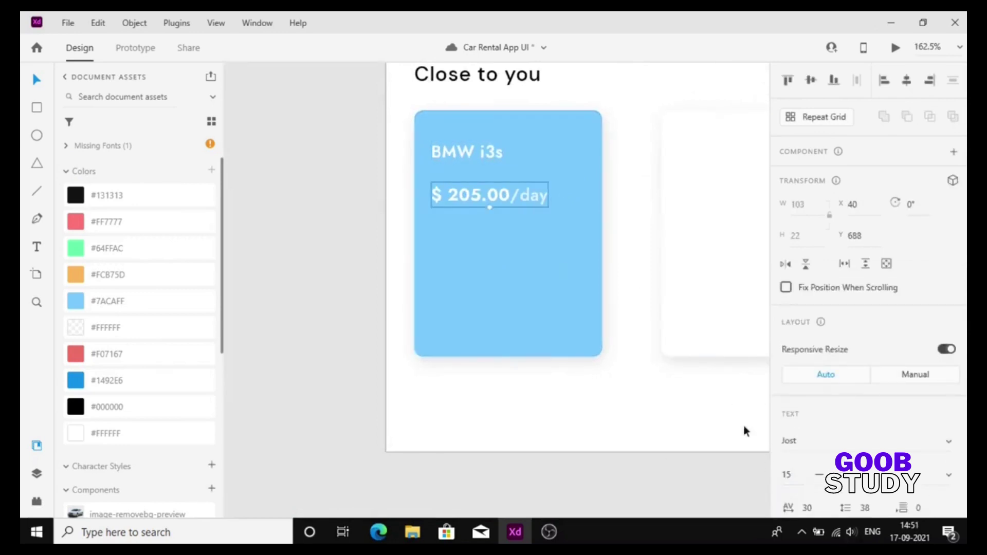
shift+click(471, 145)
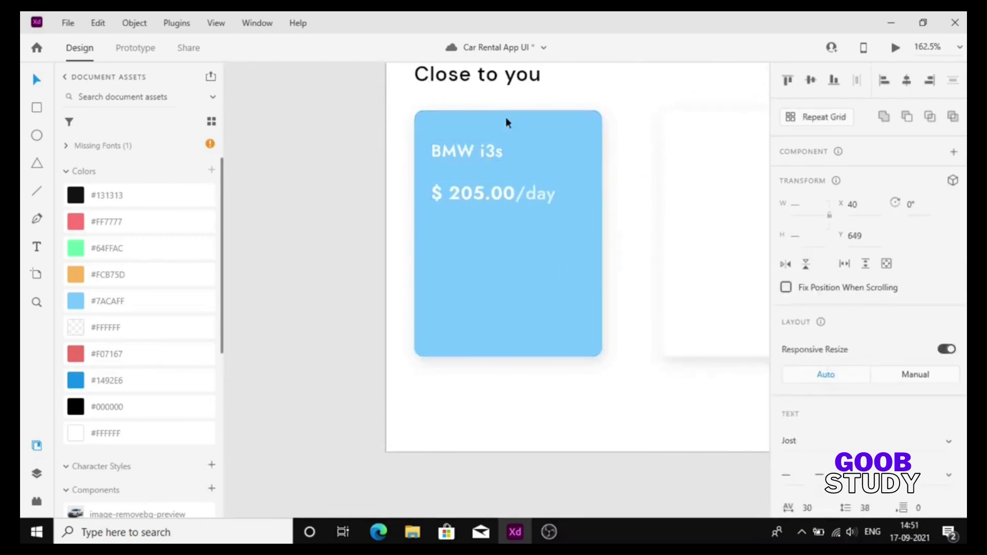
key(Up)
key(Up)
key(Up)
key(Up)
Place the BMW i3s car image component over the lower part of the blue card.
scroll(514, 231, down, 3)
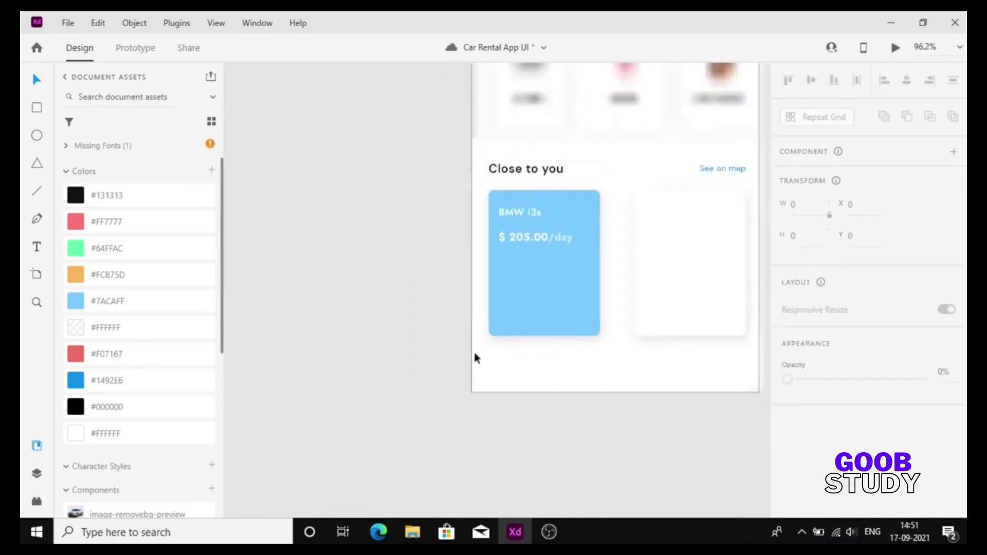
scroll(130, 308, down, 5)
drag(130, 353, 543, 320)
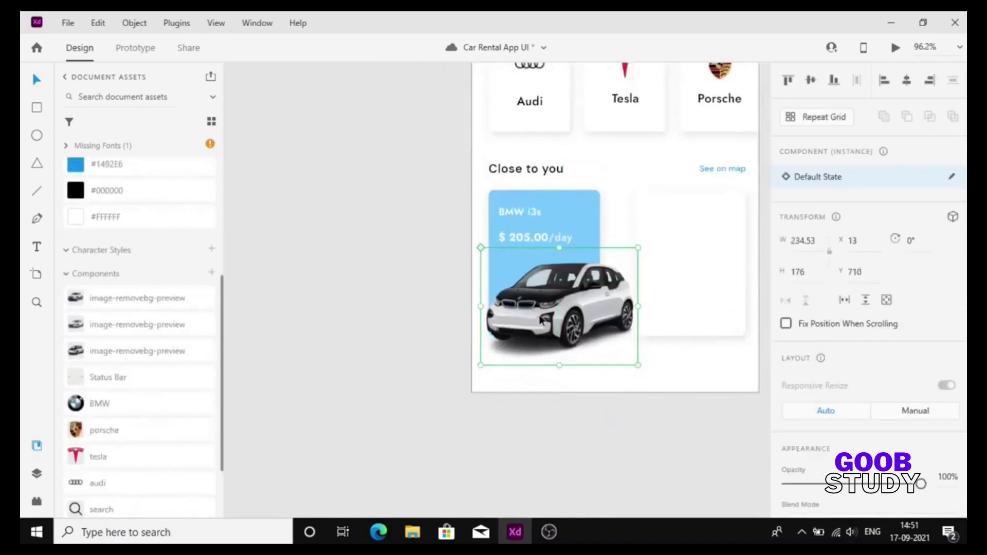
Move the white second card right to X 268 and fill it with the #F07167 swatch.
click(680, 299)
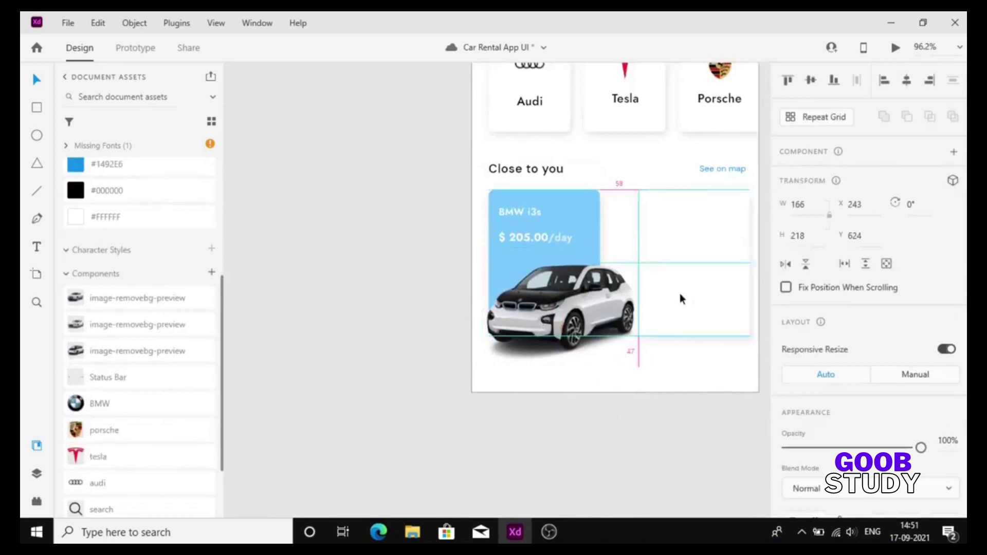
click(635, 306)
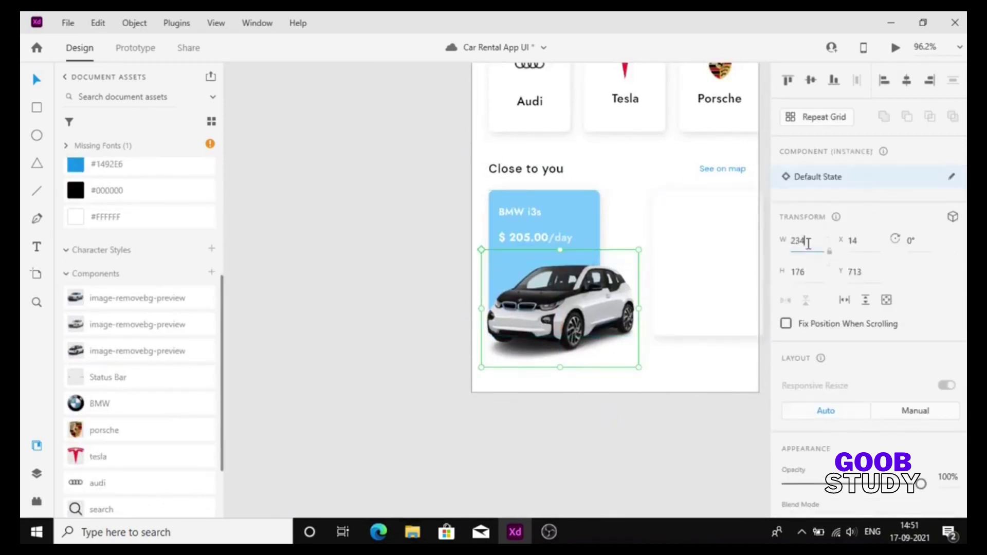
click(671, 297)
scroll(110, 360, up, 5)
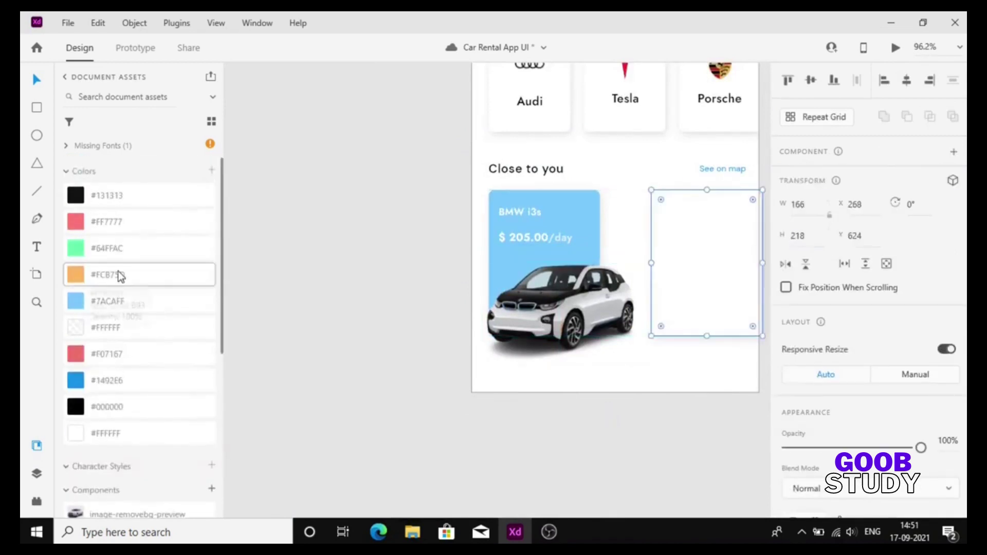
click(118, 249)
click(118, 354)
click(575, 372)
scroll(591, 372, right, 2)
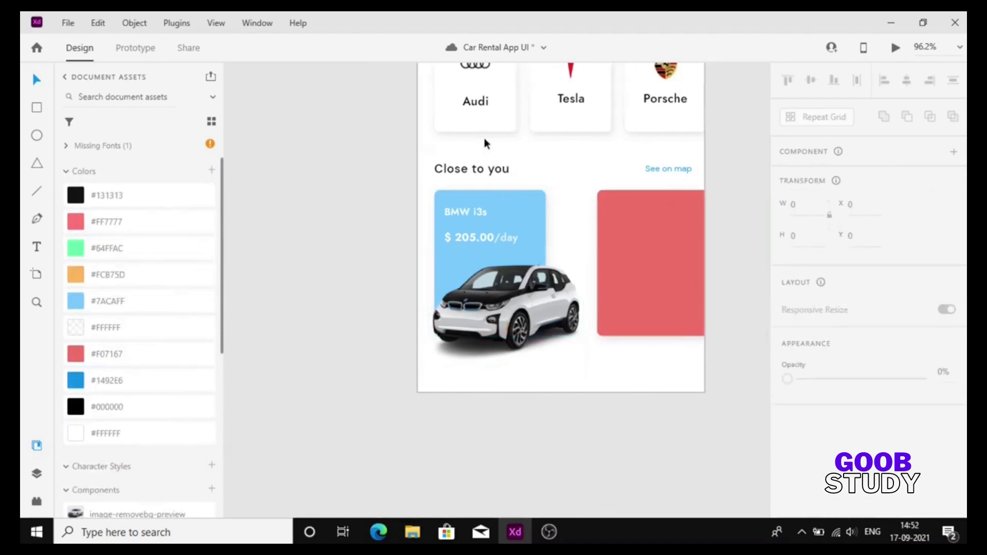
double_click(476, 106)
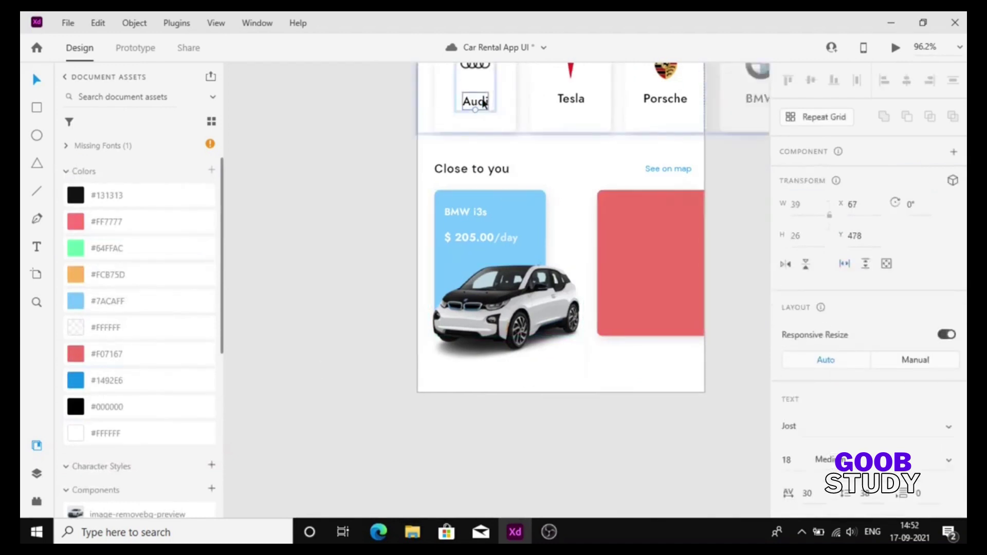
click(547, 301)
click(551, 214)
click(494, 239)
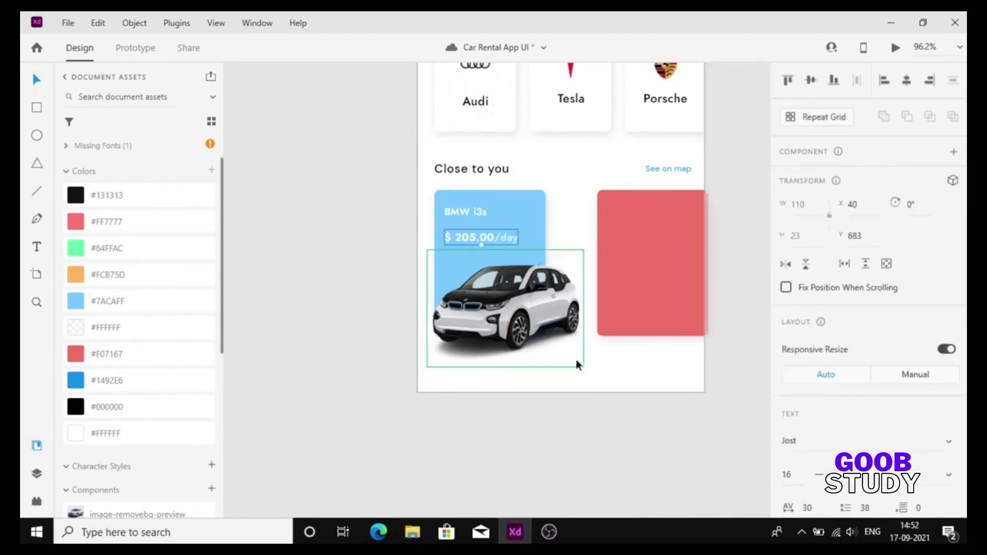
click(576, 360)
click(363, 401)
Duplicate the "BMW i3s" and price labels onto the red card at X 283, Y 646.
click(459, 239)
shift+click(464, 213)
drag(465, 213, 624, 215)
scroll(643, 310, up, 5)
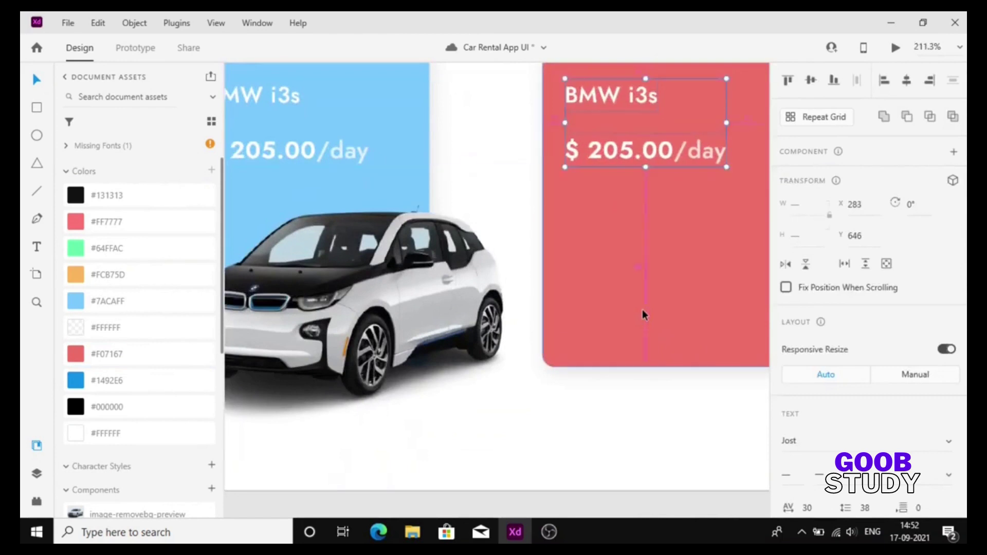
Change the red card's labels to "Tesla Model S" and "$ 408.00/day".
scroll(642, 310, up, 2)
double_click(591, 197)
text(Tesla Model S)
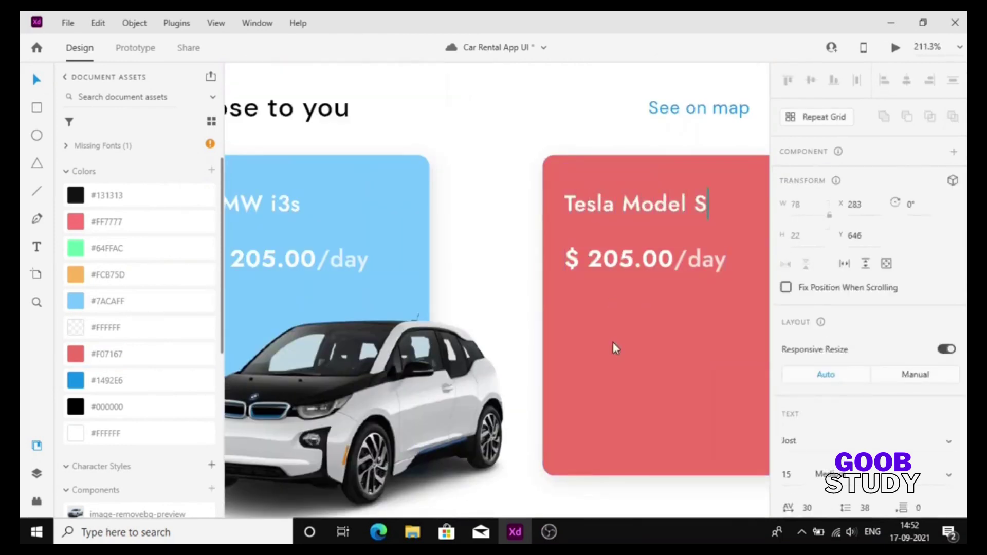
double_click(617, 265)
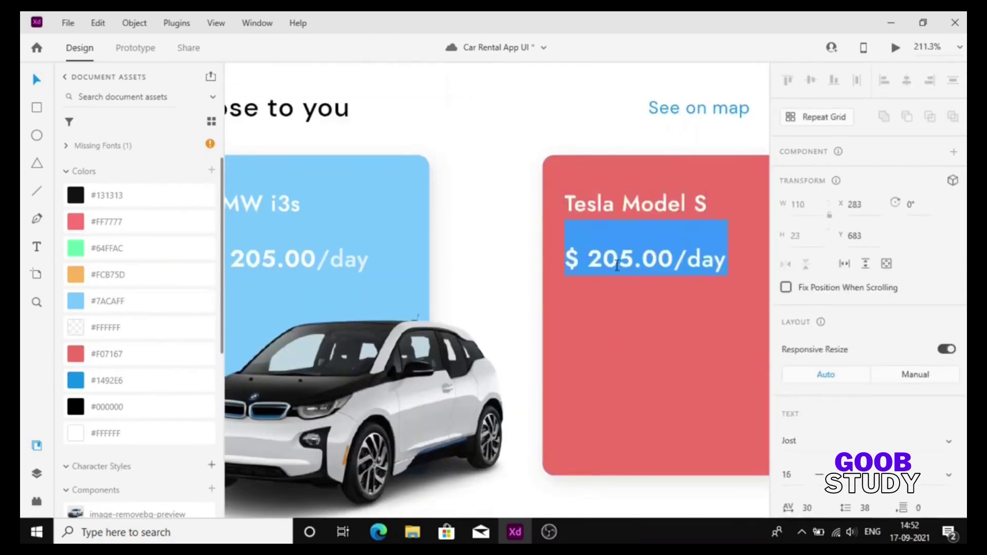
text(408)
Place the white Tesla car image component over the lower part of the red card.
scroll(513, 246, down, 6)
scroll(153, 354, down, 4)
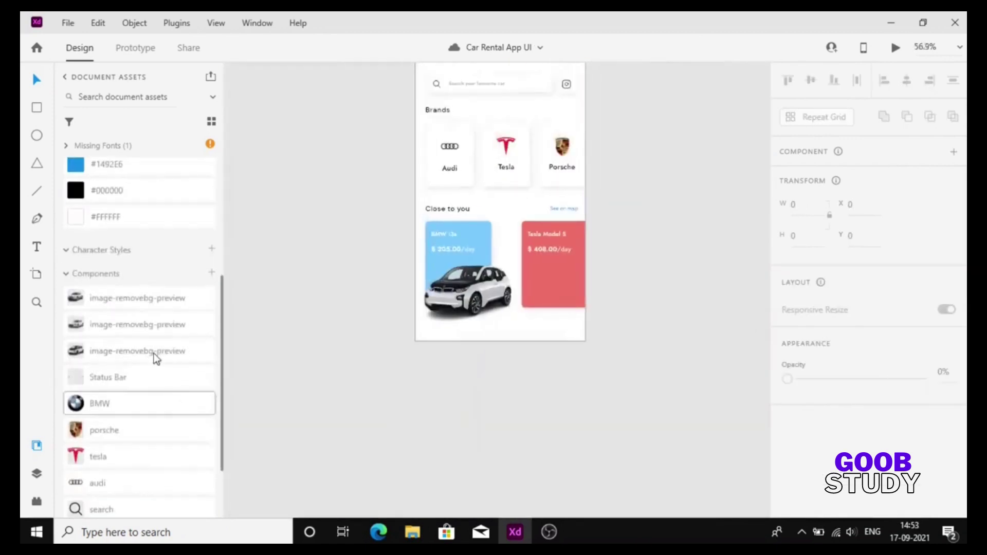
drag(138, 324, 589, 306)
scroll(553, 298, up, 4)
drag(595, 328, 575, 298)
Move the red card together with its labels and car image about 11 px to the right.
drag(478, 121, 563, 321)
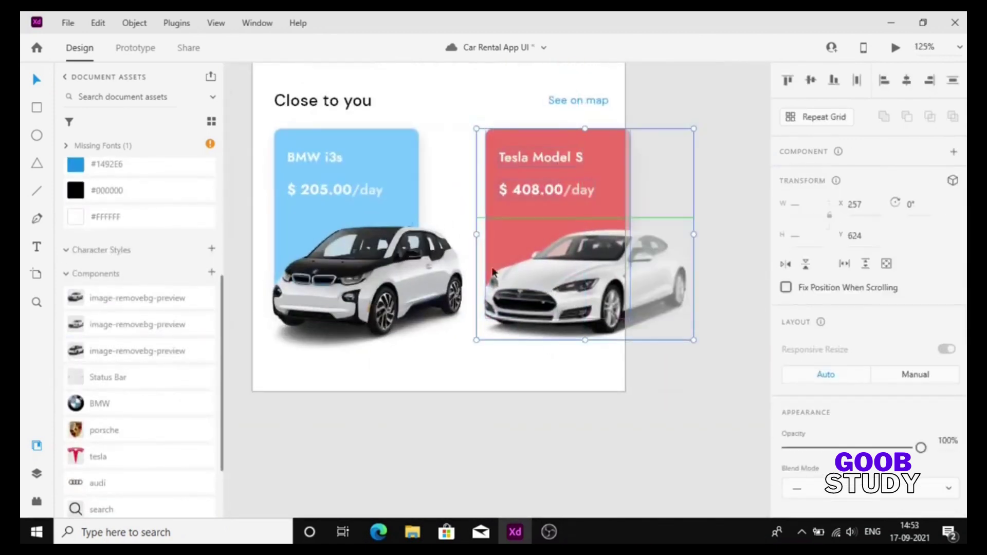
key(Right)
key(Right)
key(Right)
key(Right)
key(Right)
key(Right)
key(Right)
key(Right)
key(Right)
key(Right)
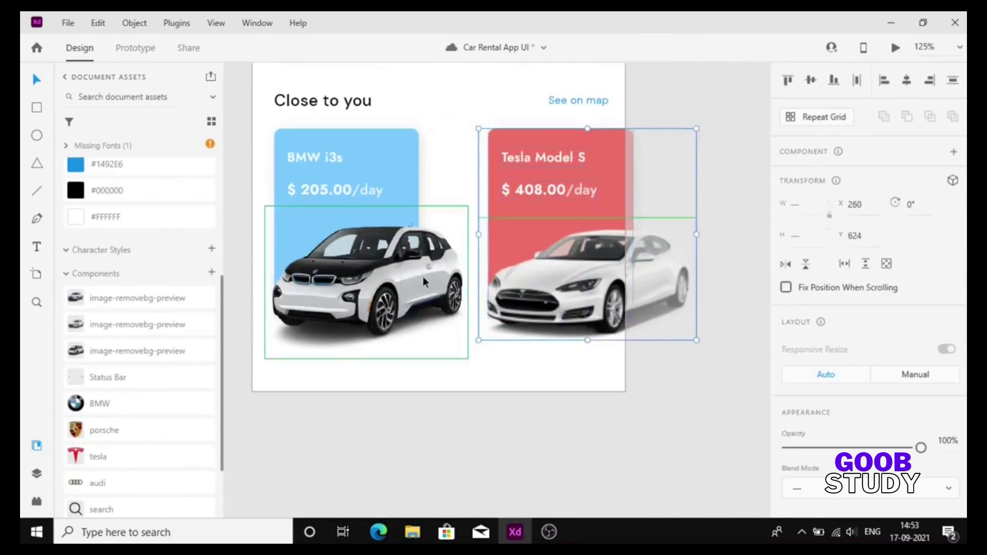
key(Right)
Duplicate the complete Tesla card to the right, outside the artboard.
drag(510, 288, 742, 289)
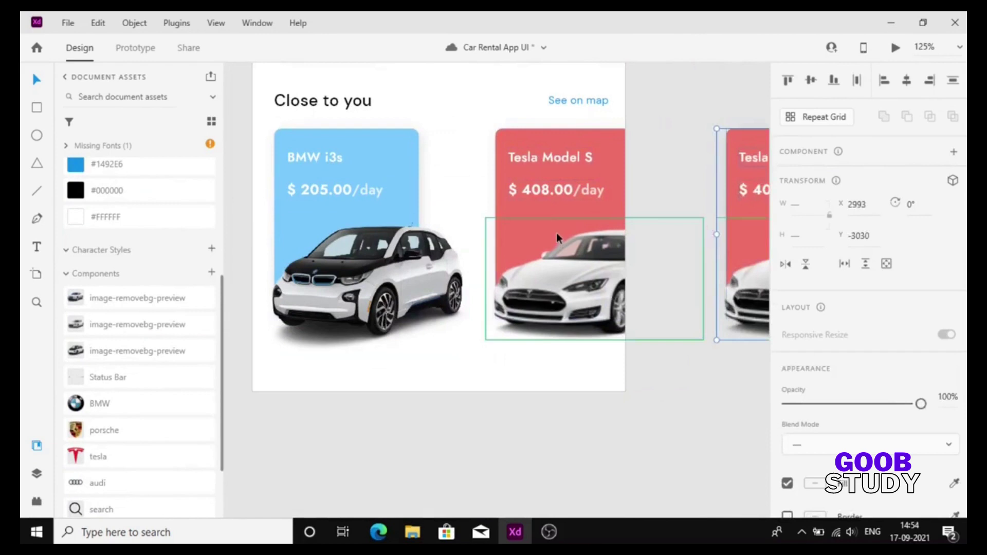
scroll(625, 396, down, 5)
scroll(625, 396, down, 2)
Fill the duplicated card with the #FCB75D swatch and replace its car image with the silver Jaguar component.
click(617, 288)
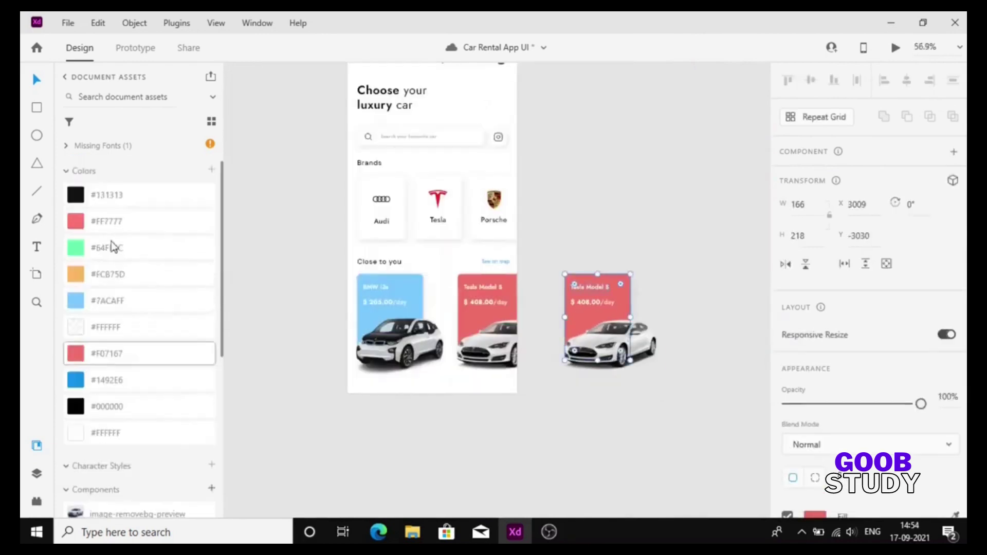
click(108, 274)
scroll(103, 334, down, 5)
drag(117, 268, 599, 388)
Change the orange card's labels to "Jaguar I-Pace" and "$ 612.00/day".
scroll(601, 360, up, 2)
scroll(604, 308, up, 4)
double_click(597, 254)
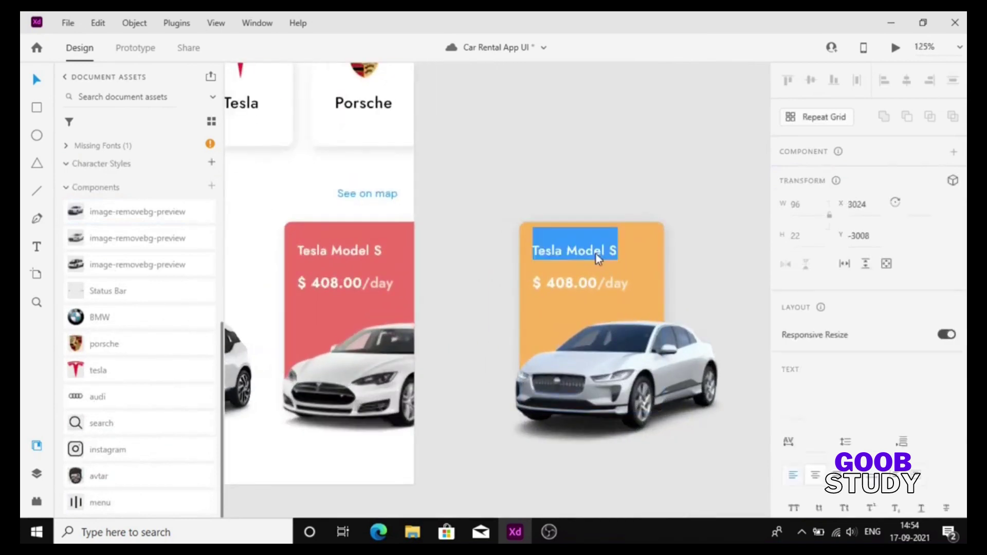
text(Jaguar I-)
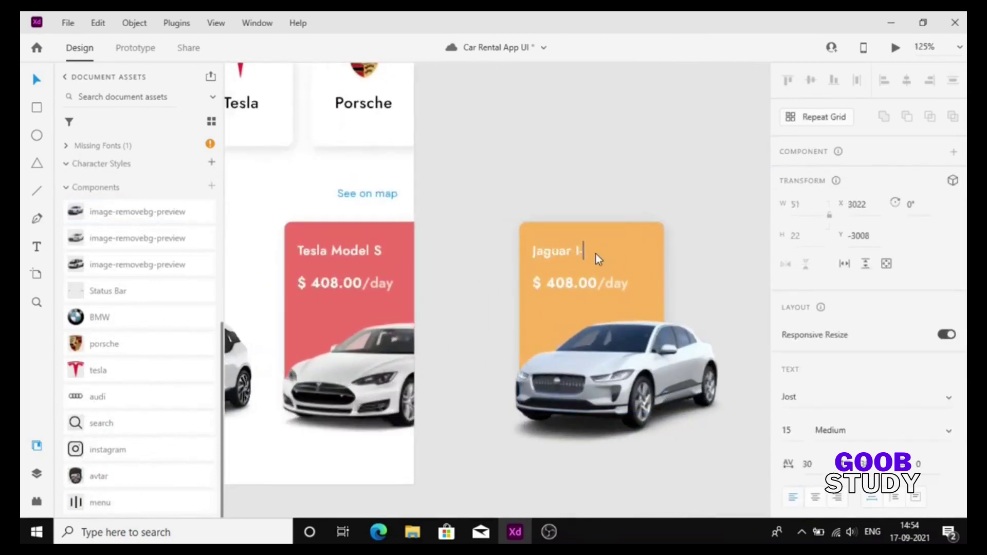
text(Pace)
click(584, 287)
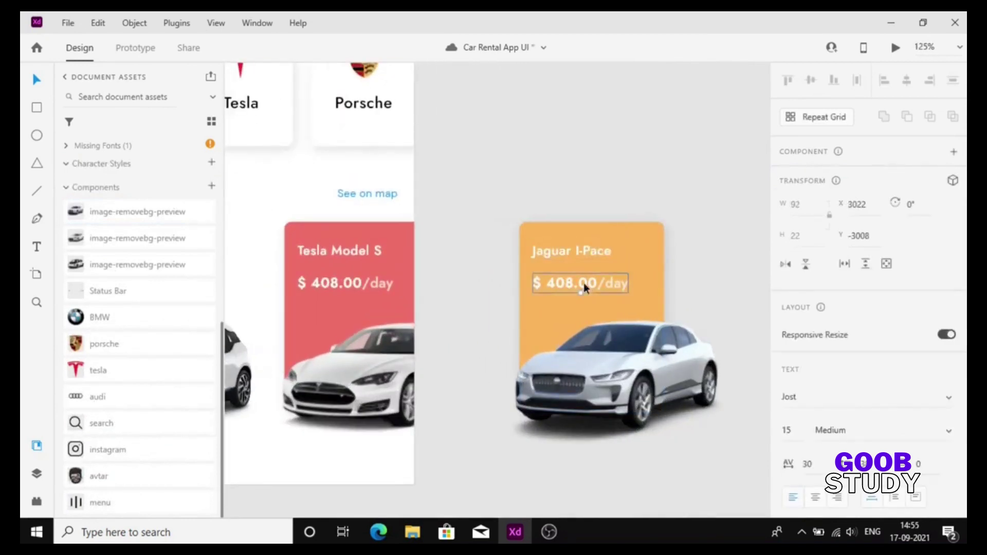
double_click(581, 286)
double_click(571, 286)
text(612)
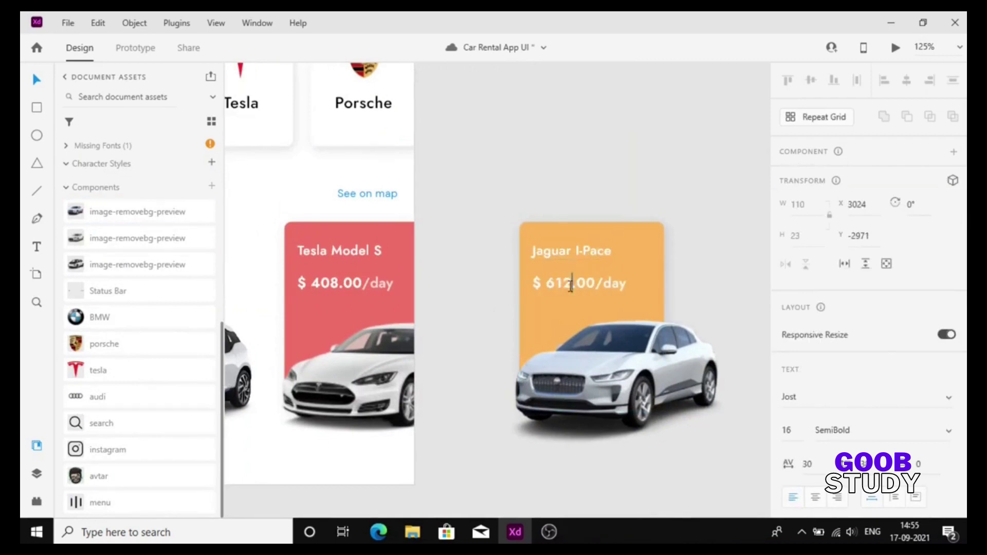
click(675, 245)
Turn the three car cards into a horizontal scroll group whose viewport spans the artboard, 428 wide from X 0.
scroll(675, 246, down, 3)
drag(657, 388, 316, 241)
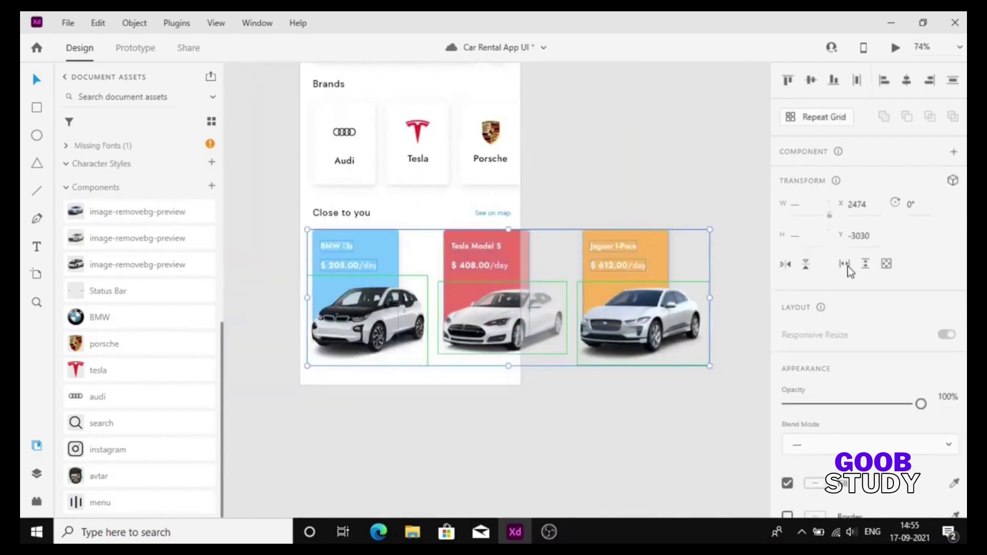
click(846, 265)
drag(303, 297, 300, 297)
Nudge the car cards' scroll group down to Y 631.
key(Down)
key(Down)
key(Down)
key(Down)
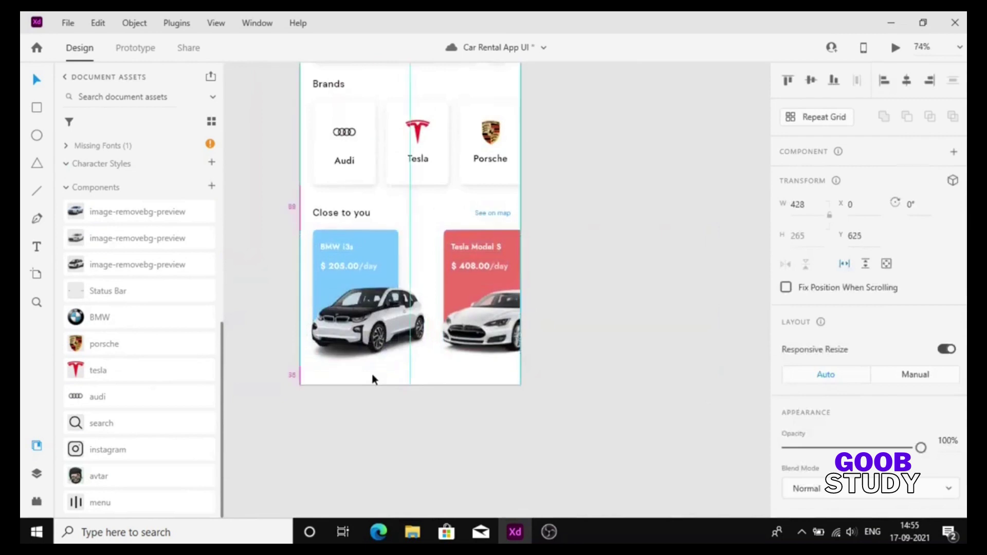
Move the "Close to you" heading and "See on map" link together down to Y 582.
scroll(371, 378, up, 3)
click(315, 321)
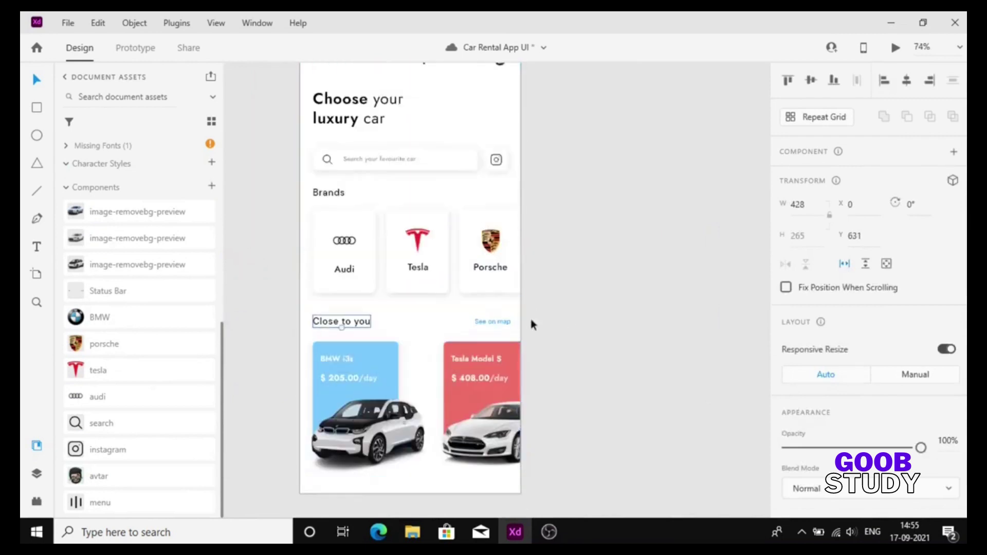
shift+click(506, 323)
key(Down)
key(Down)
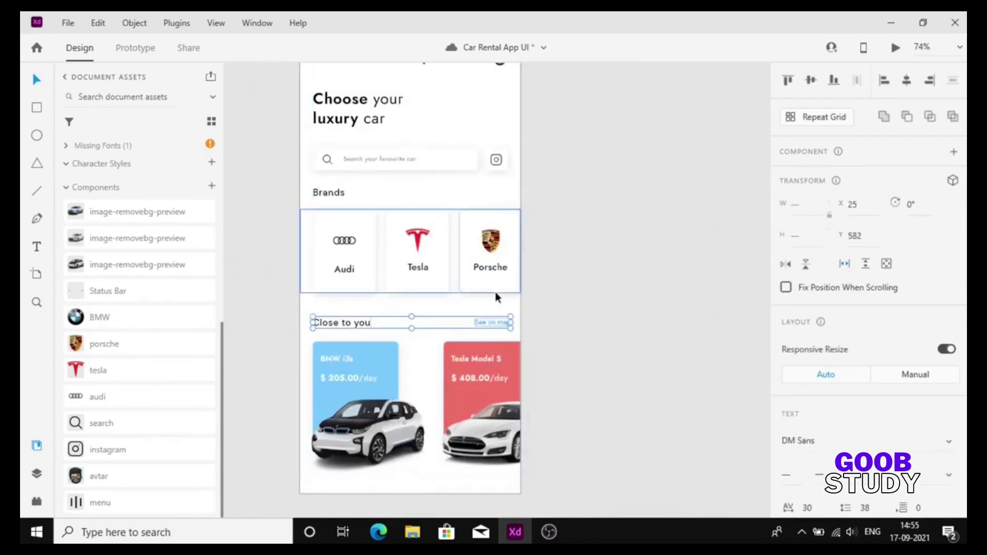
click(531, 304)
Duplicate the home screen artboard 01.
scroll(533, 304, up, 3)
scroll(533, 304, down, 3)
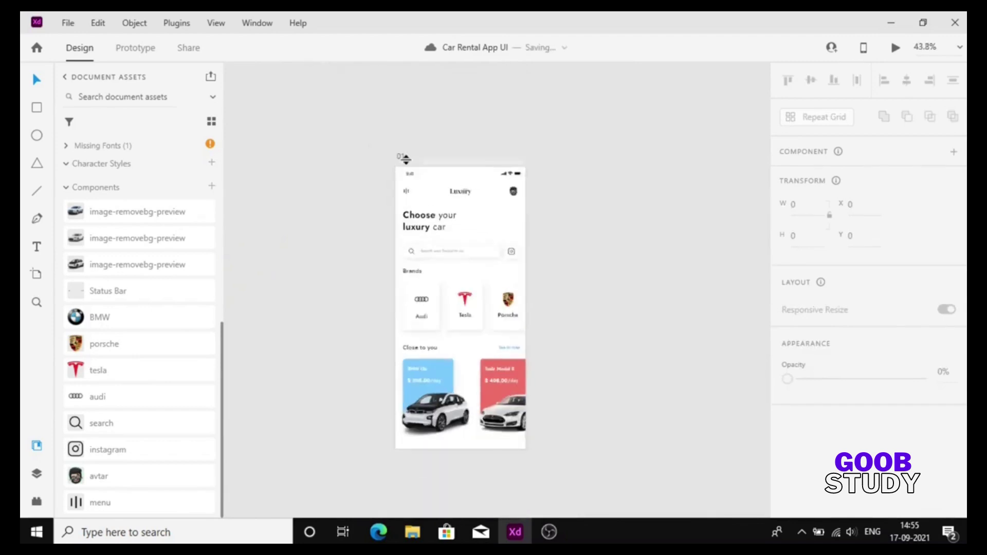
click(400, 155)
key(ctrl+d)
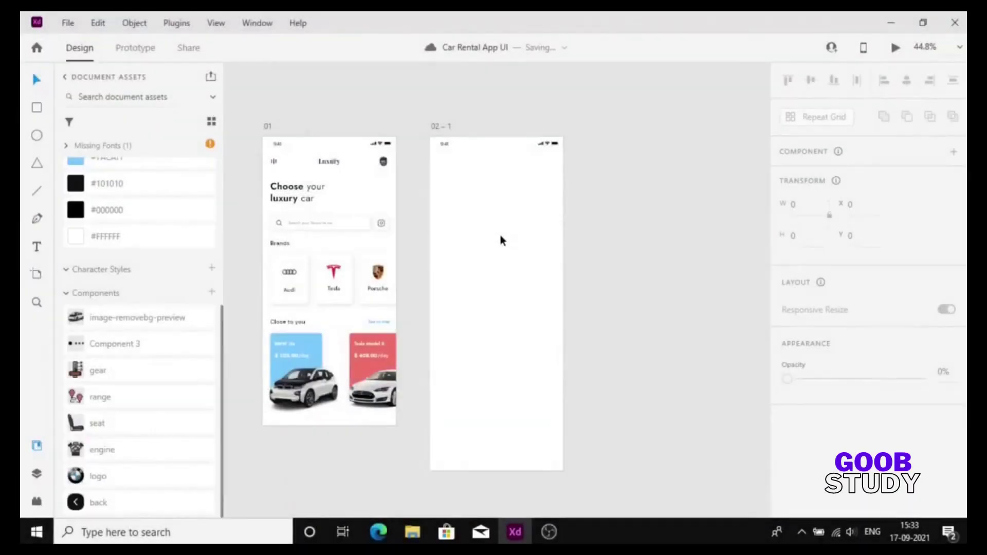
Copy the menu icon from artboard 01 into artboard "02 – 1" and move it to the header's right end.
click(501, 241)
scroll(309, 158, up, 3)
click(273, 161)
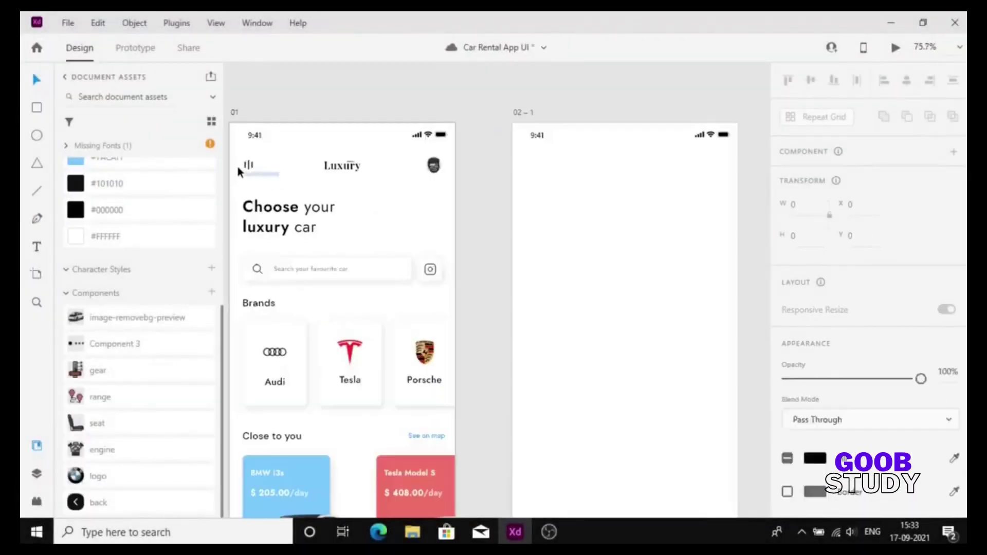
key(ctrl+c)
key(ctrl+v)
click(636, 176)
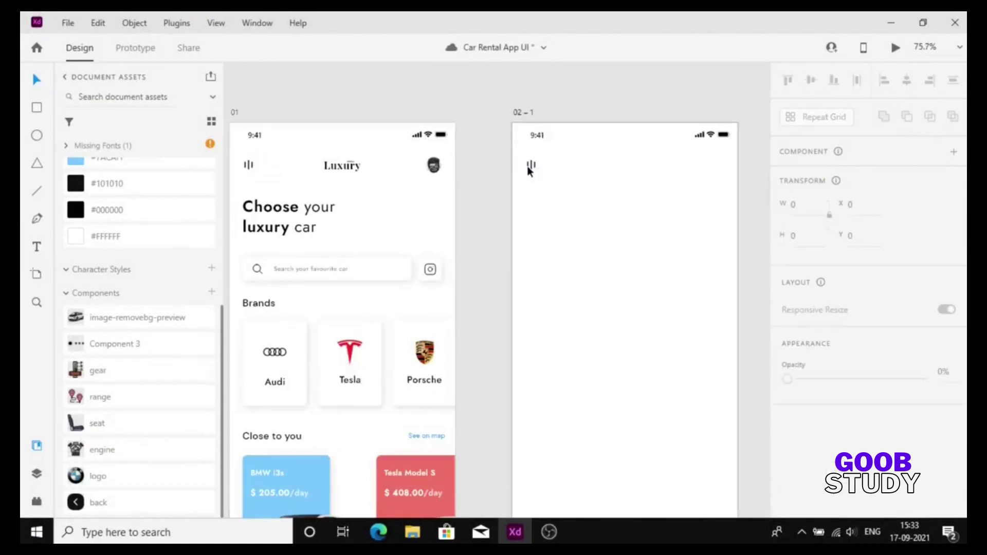
drag(533, 168, 711, 175)
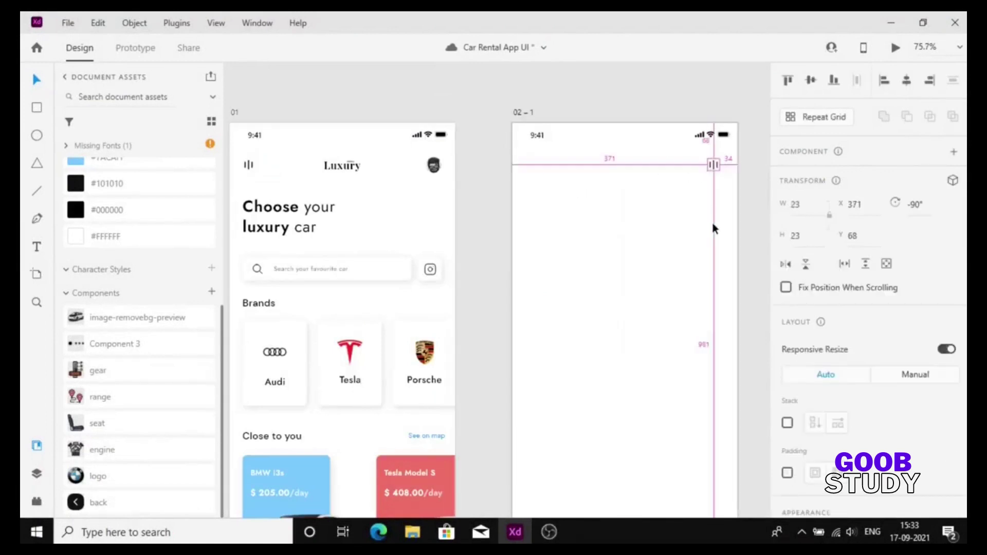
Rotate the original menu icon in artboard 01's header to -270°.
click(252, 167)
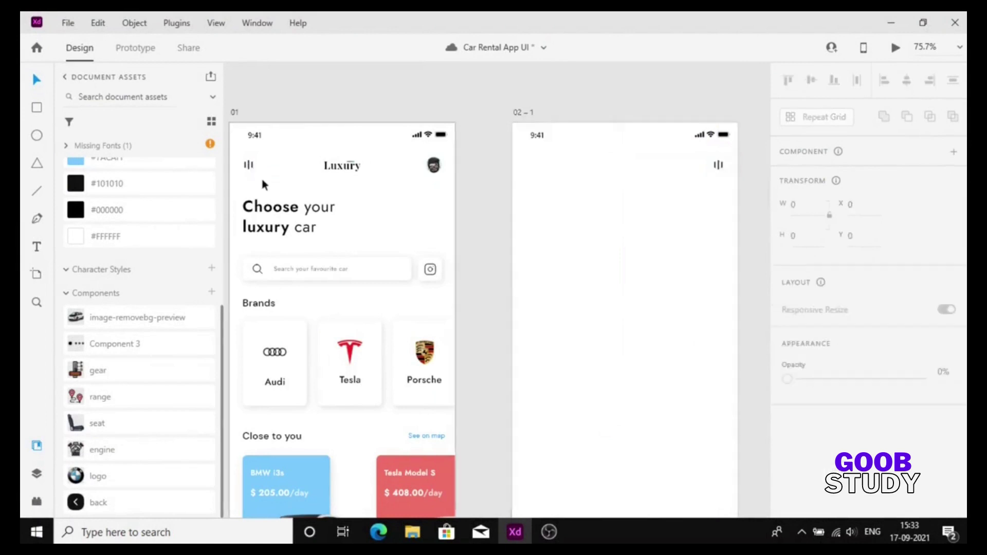
drag(262, 157, 252, 197)
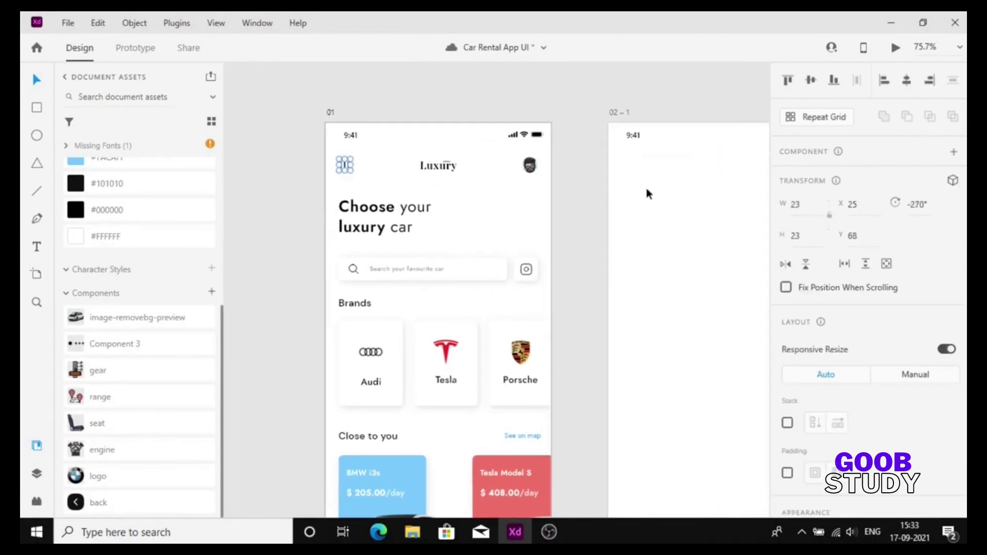
click(648, 185)
scroll(648, 185, right, 3)
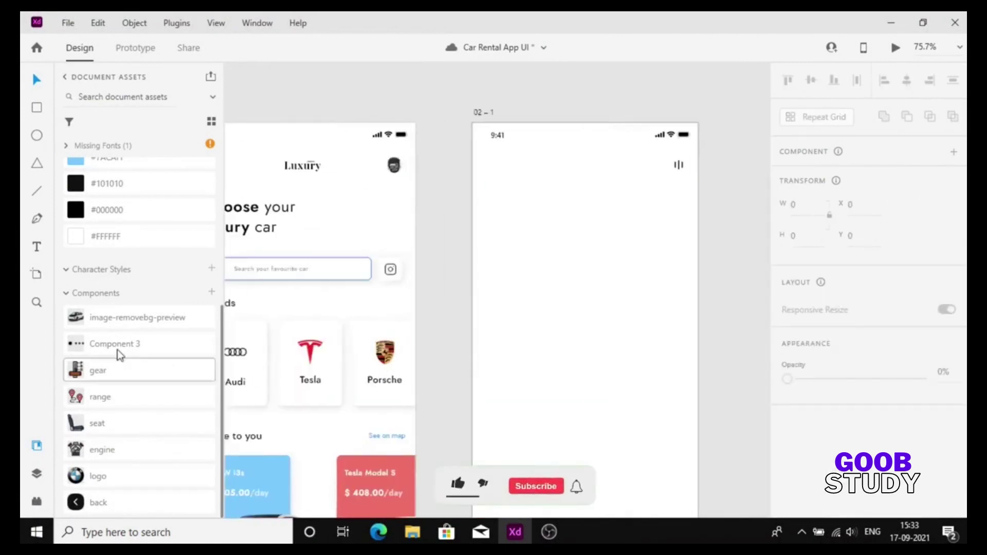
Place the car image and back button components on artboard "02 – 1" and align the back button vertically with the menu icon.
drag(117, 317, 596, 305)
drag(97, 502, 495, 169)
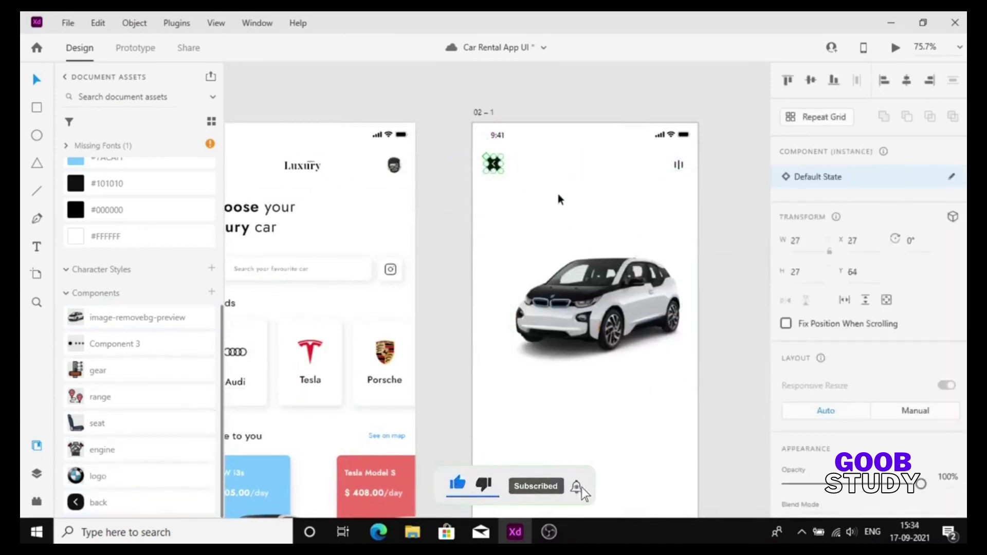
shift+click(678, 165)
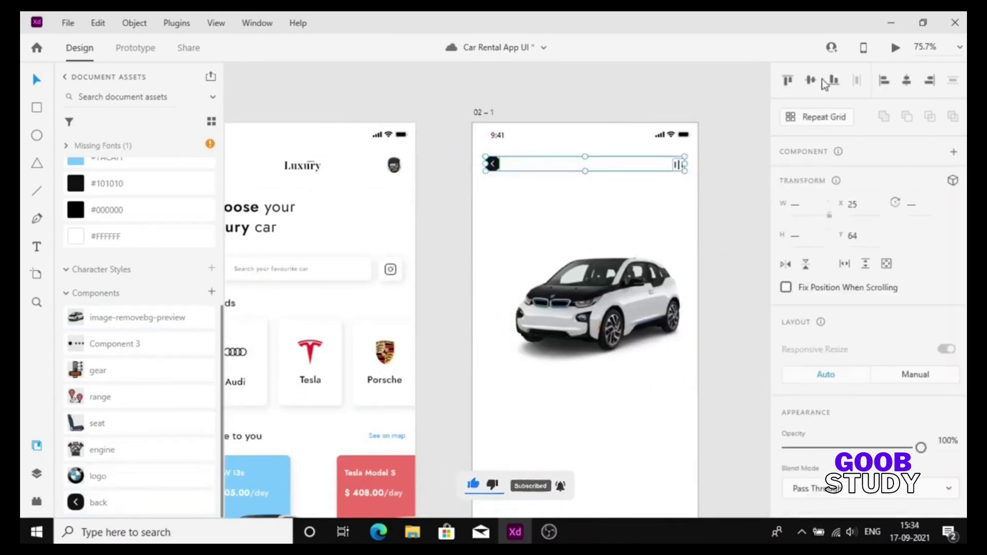
click(822, 82)
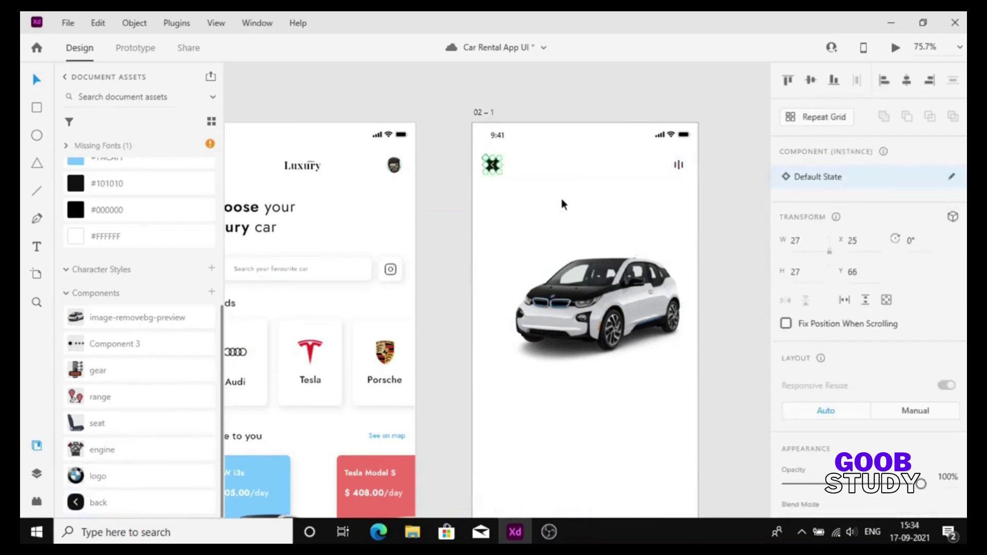
drag(692, 179, 492, 160)
key(Right)
key(Right)
double_click(585, 196)
Center the car image horizontally on artboard "02 – 1" and set its Y position to 140.
scroll(640, 269, down, 1)
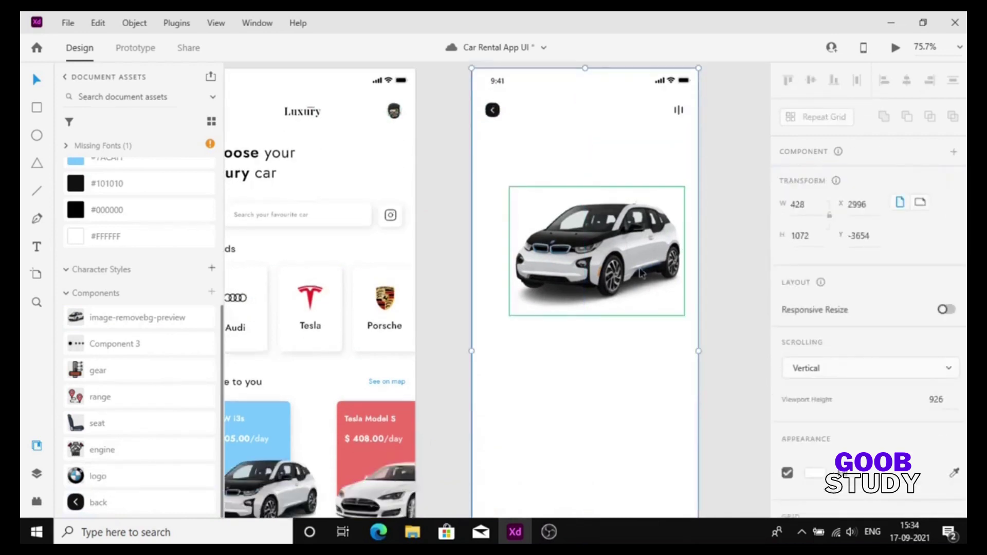
click(642, 273)
click(908, 81)
drag(659, 224, 658, 197)
click(862, 274)
text(1)
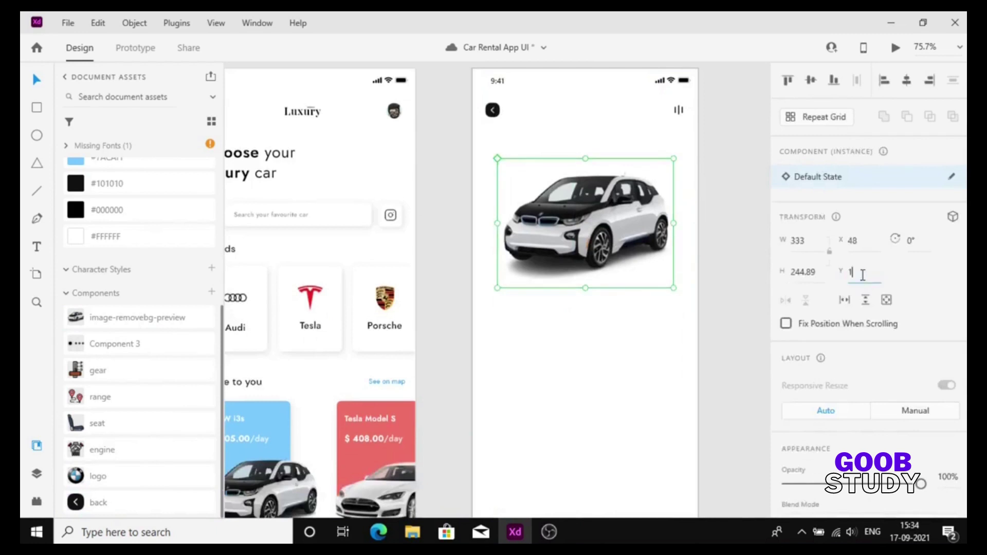
text(40)
key(Return)
Place the four-dot indicator (Component 3) centered beneath the car image at X 200, Y 386.
drag(118, 343, 559, 287)
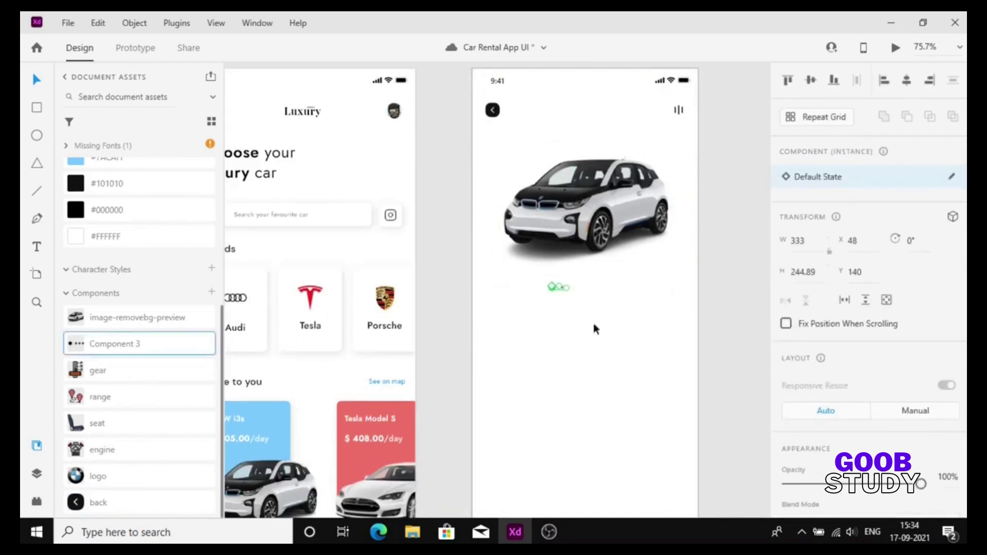
scroll(593, 329, up, 3)
click(591, 261)
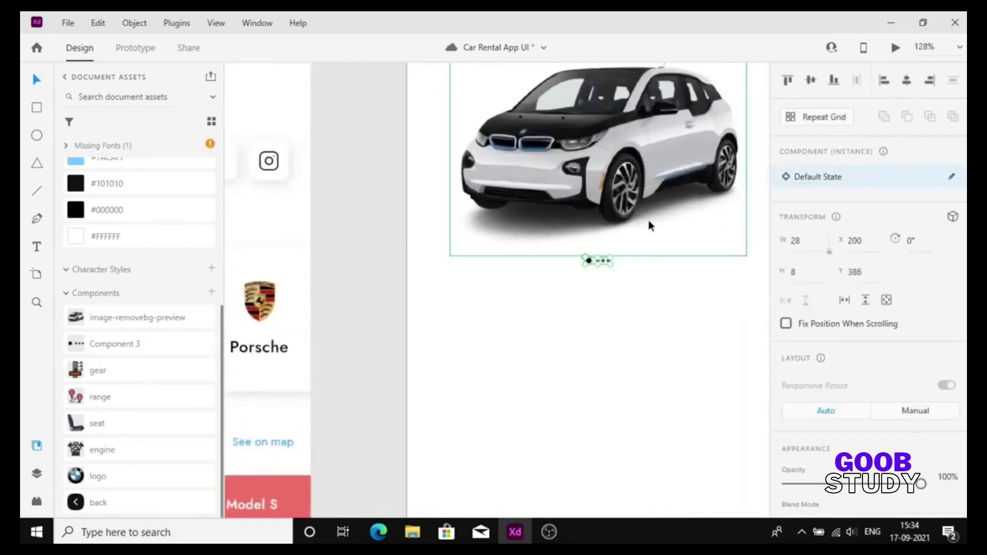
key(Escape)
Add the title text "BMW i3s" below the dot indicator and color its "i" light blue.
scroll(647, 352, down, 5)
text(t)
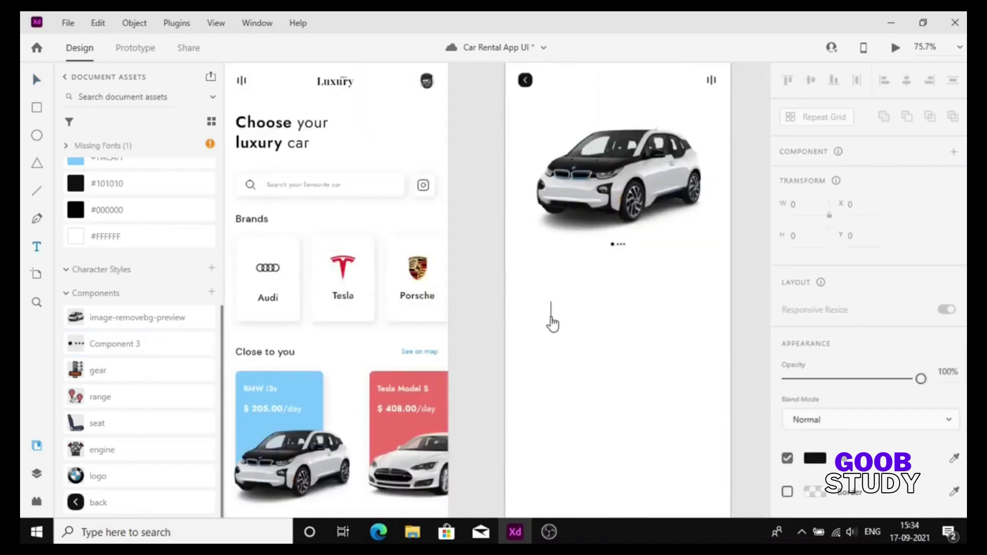
text(Bmw)
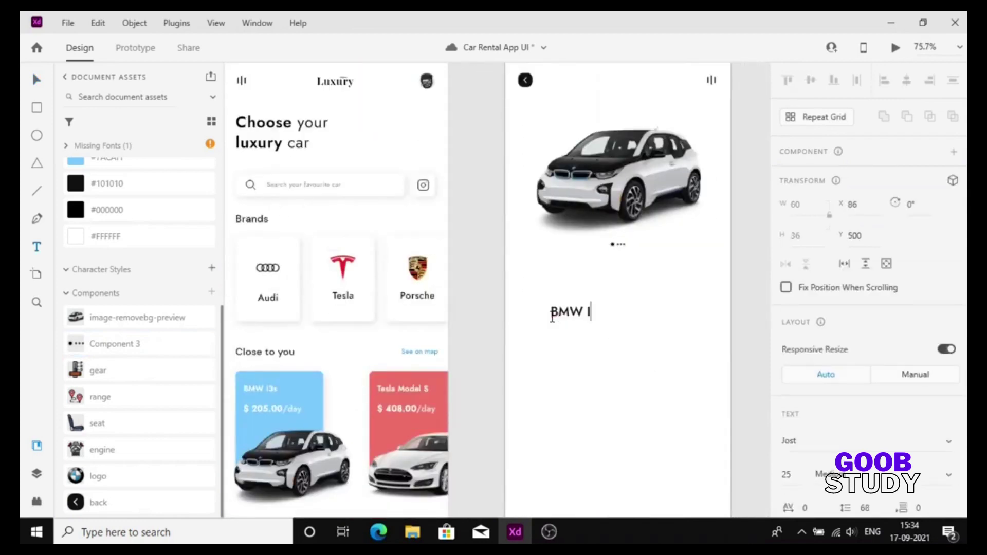
double_click(592, 310)
drag(592, 311, 588, 312)
scroll(874, 308, down, 10)
click(955, 282)
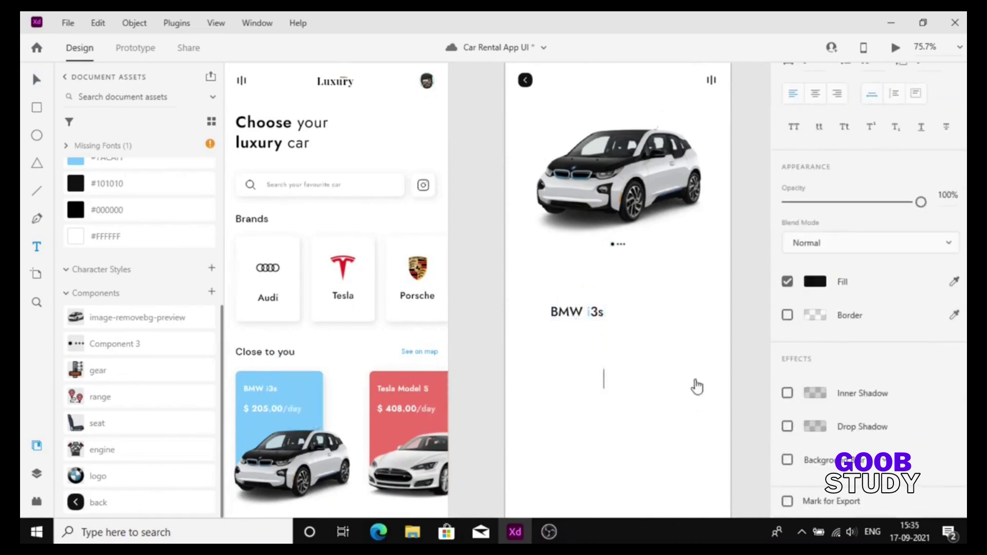
key(Escape)
Move the "BMW i3s" title to the artboard's left margin at X 25 and up to Y 427.
drag(560, 307, 528, 301)
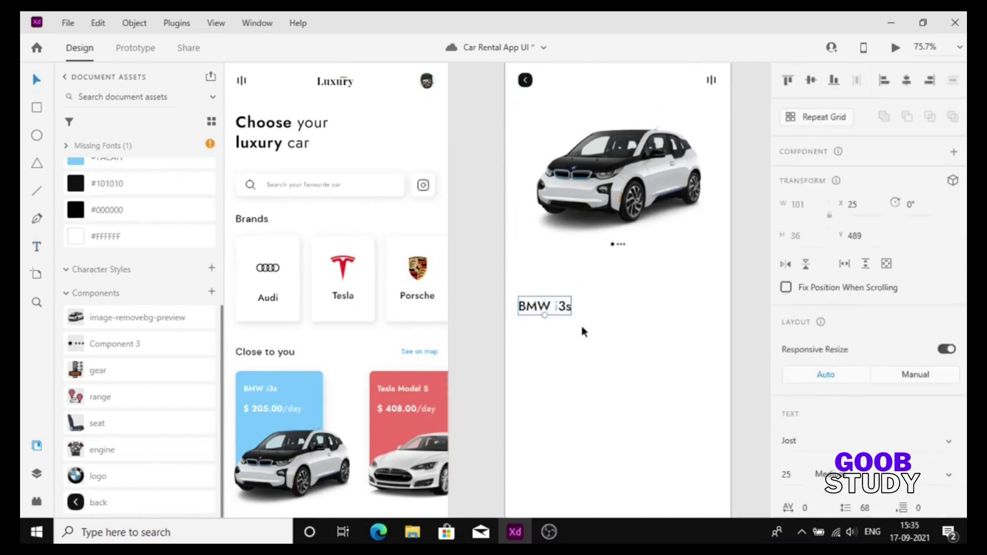
key(shift+Up)
key(shift+Up)
key(shift+Up)
key(shift+Up)
key(shift+Up)
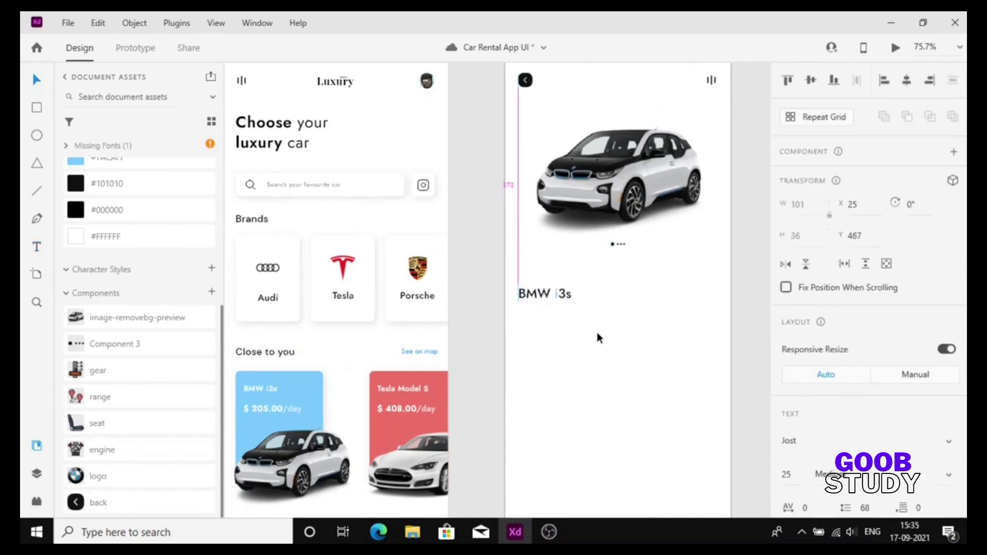
key(Up)
key(Up)
key(Up)
key(Up)
key(Up)
key(Up)
key(Up)
key(Up)
key(Up)
key(Up)
key(Up)
key(Up)
key(Up)
key(Up)
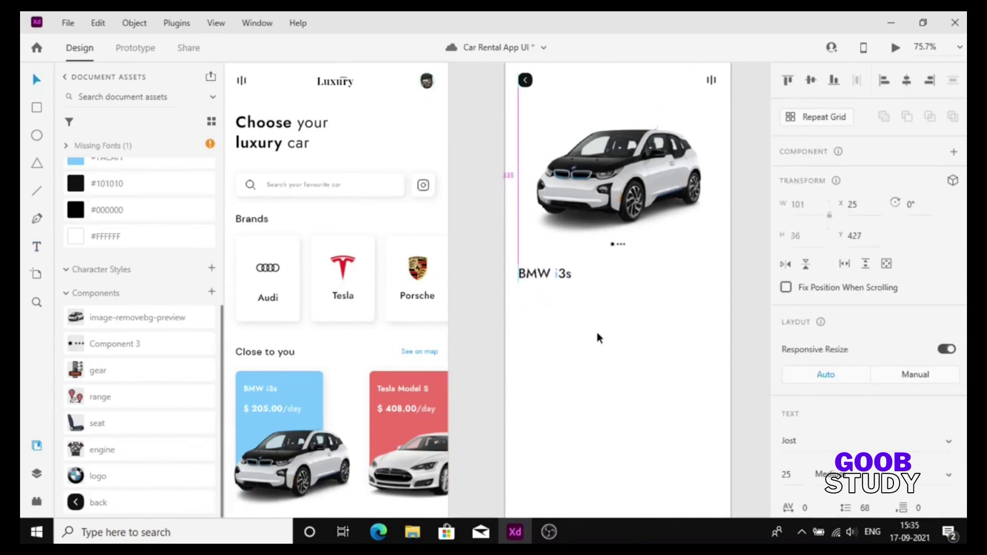
Duplicate the "BMW i3s" title directly beneath itself and replace the copy's text with "ELECTRIC AND ELECTRIFLYING.".
alt+drag(533, 269, 534, 282)
double_click(537, 285)
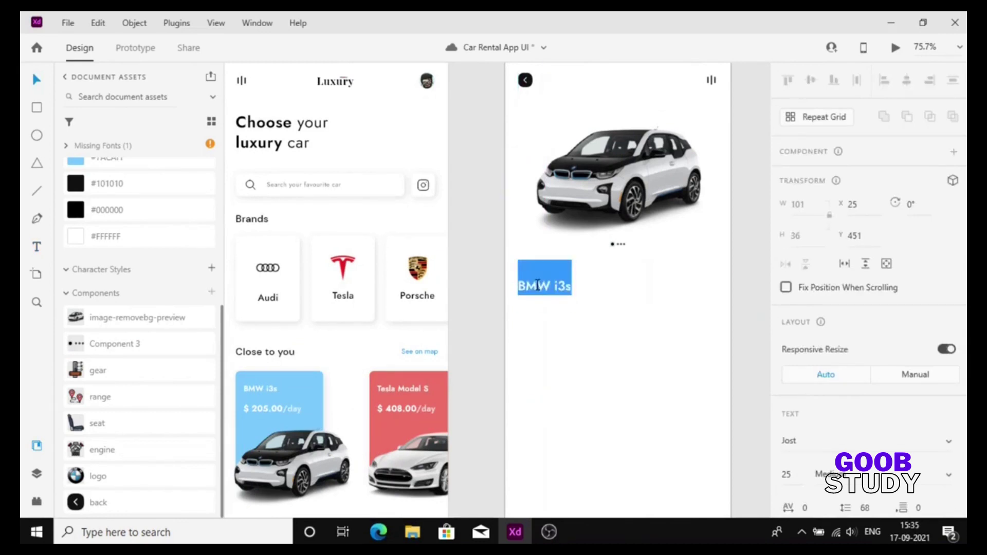
text(ELECTRIC AND ELECTRIFLYING.)
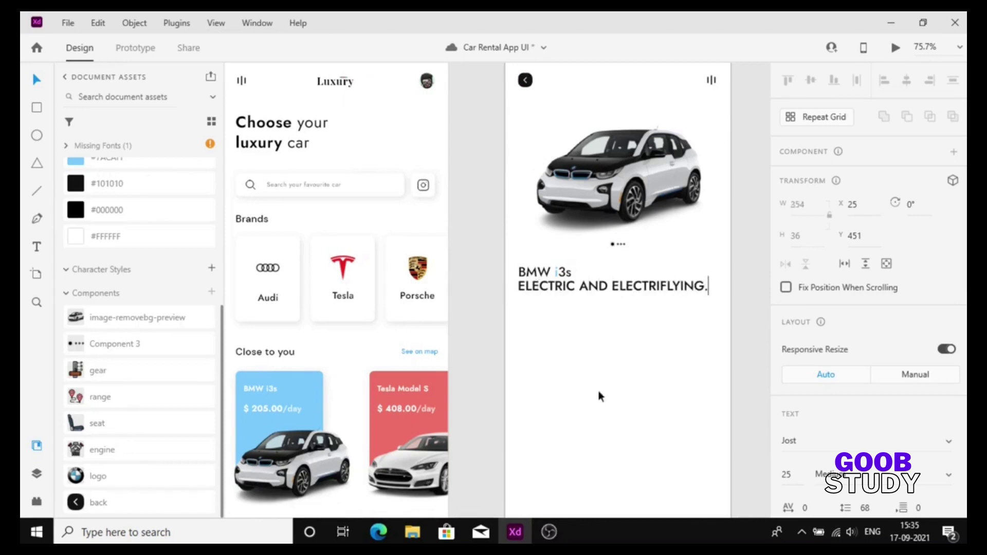
Set the tagline to size 12 in Regular weight and nudge it up close beneath the title.
key(Escape)
click(789, 477)
text(12)
key(Return)
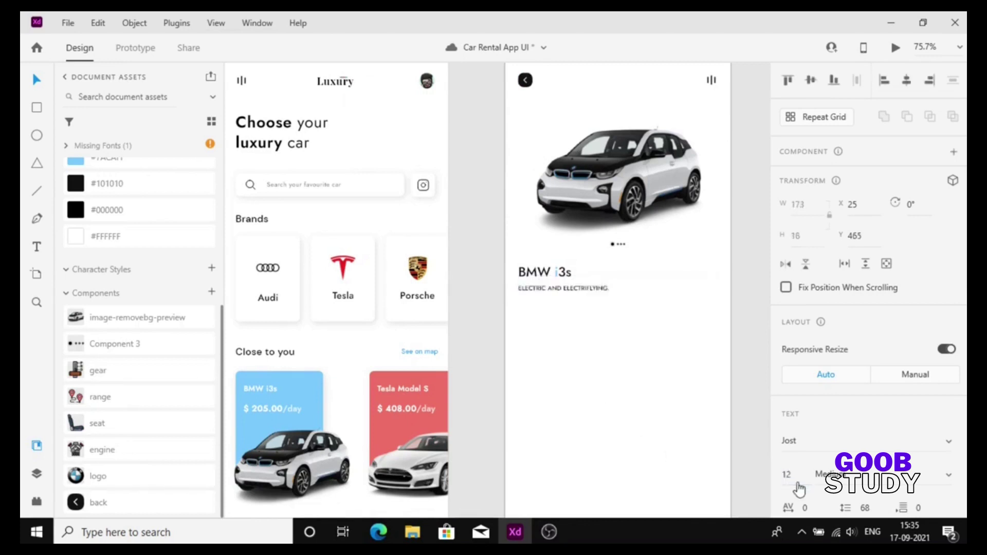
click(837, 475)
text(Regular)
key(Return)
scroll(547, 286, up, 5)
key(Up)
key(Up)
key(Up)
key(Up)
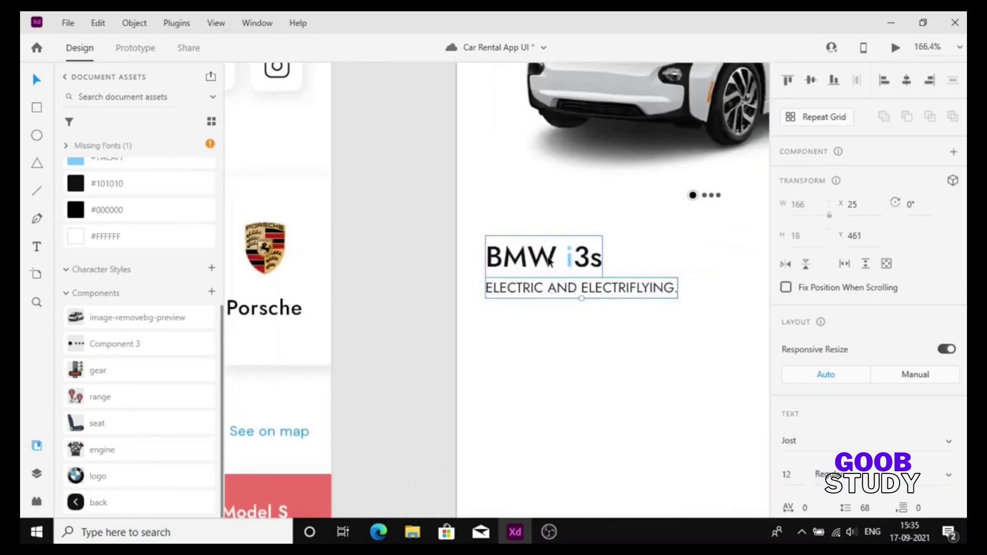
key(Down)
click(593, 349)
Duplicate the tagline below itself, set the copy to size 14 and change its text to "Rent".
scroll(593, 349, down, 1)
scroll(593, 343, down, 2)
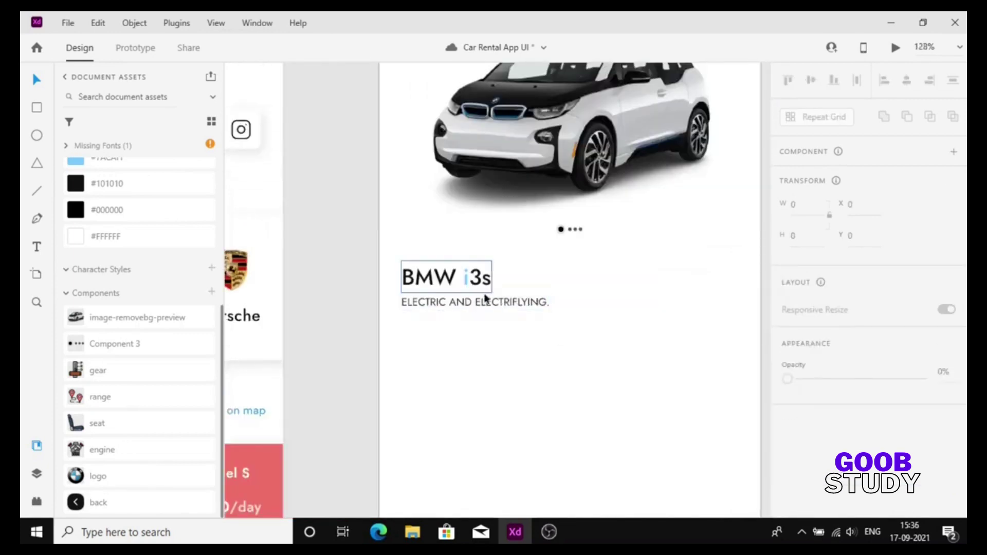
drag(479, 303, 489, 366)
click(792, 474)
text(14)
key(Return)
double_click(557, 359)
key(ctrl+a)
text(re)
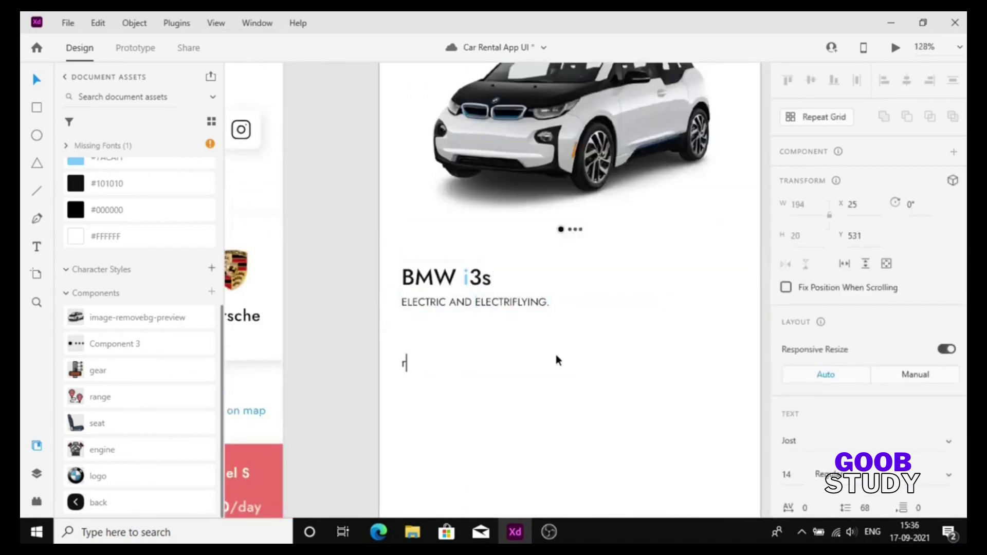
key(BackSpace)
key(BackSpace)
text(Rent)
scroll(554, 351, up, 1)
scroll(520, 382, down, 3)
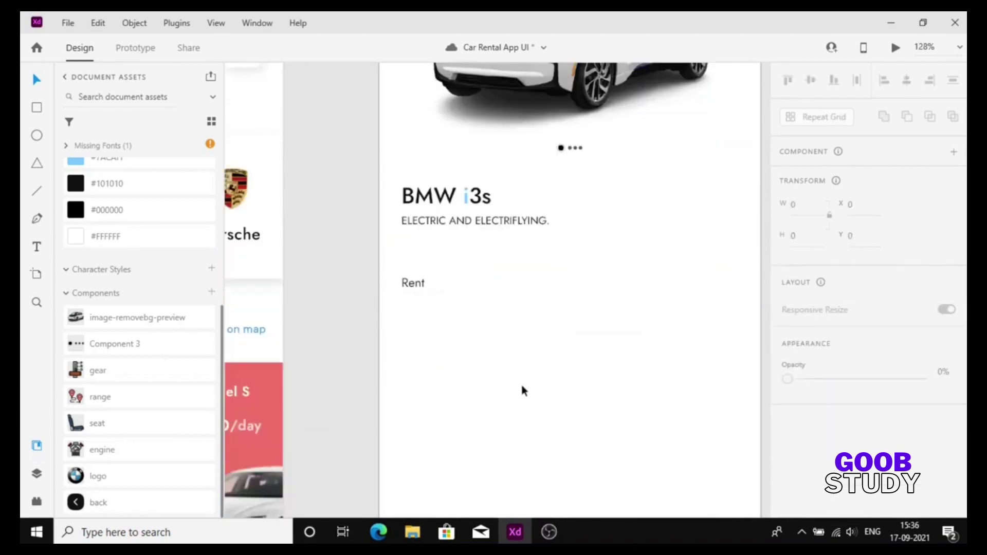
key(Escape)
Nudge the "Rent" label up closer to the tagline, keeping it at X 25.
key(Up)
key(Up)
key(Up)
key(Up)
key(Up)
key(Up)
key(Up)
key(Up)
key(Up)
key(Up)
key(Up)
key(Up)
key(Up)
key(Up)
key(Up)
key(Up)
key(Up)
key(Up)
key(Up)
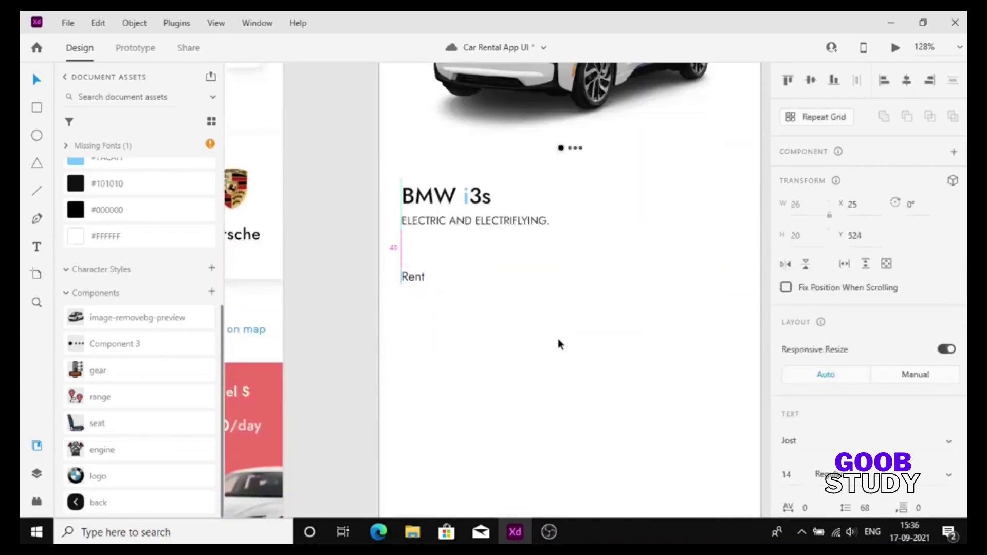
click(559, 340)
Copy the "$ 205.00/day" price from artboard 01's BMW card into artboard "02 – 1" and color it #000000.
alt+drag(406, 273, 413, 293)
key(ctrl+z)
scroll(437, 324, down, 5)
scroll(394, 356, up, 3)
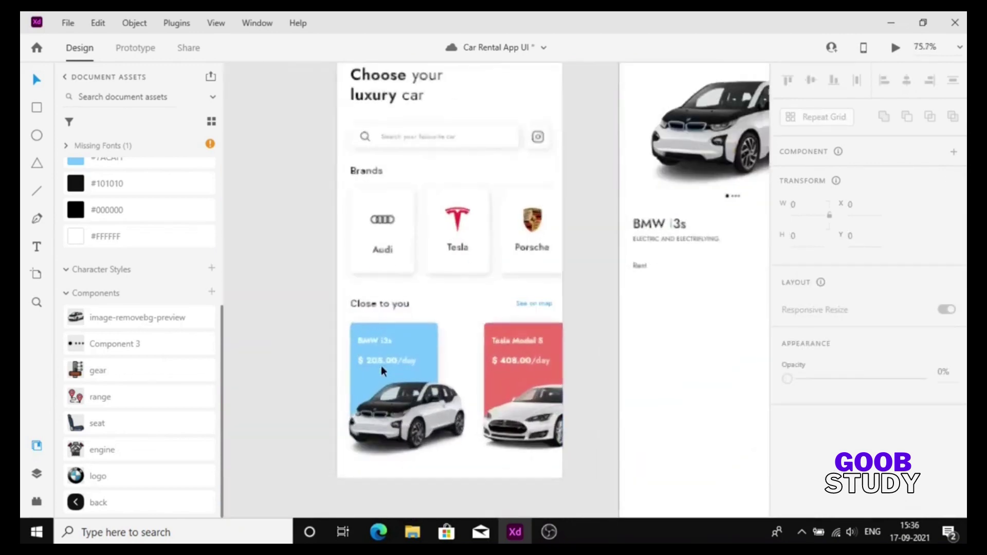
double_click(381, 361)
double_click(381, 361)
key(ctrl+c)
click(685, 277)
key(ctrl+v)
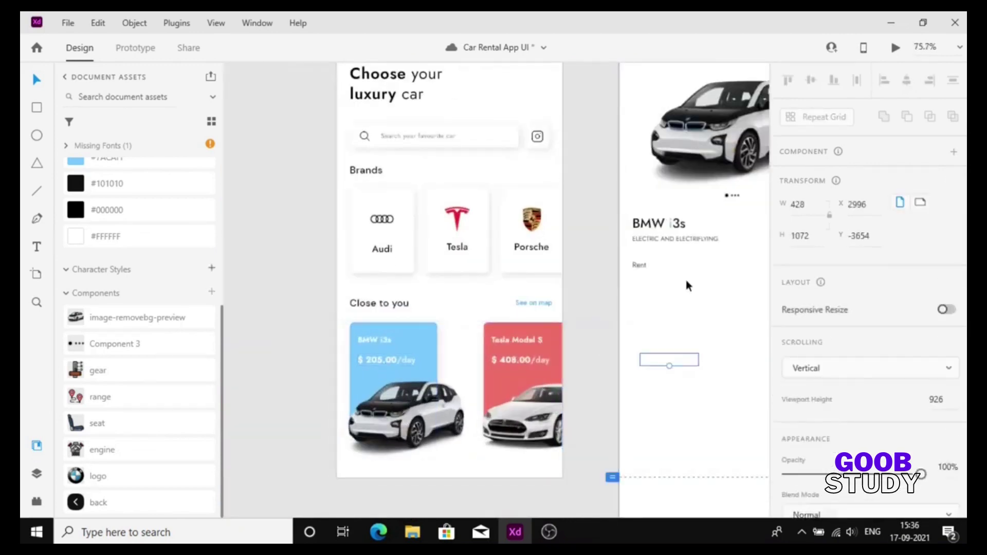
scroll(579, 260, down, 3)
scroll(584, 337, up, 2)
scroll(584, 337, right, 3)
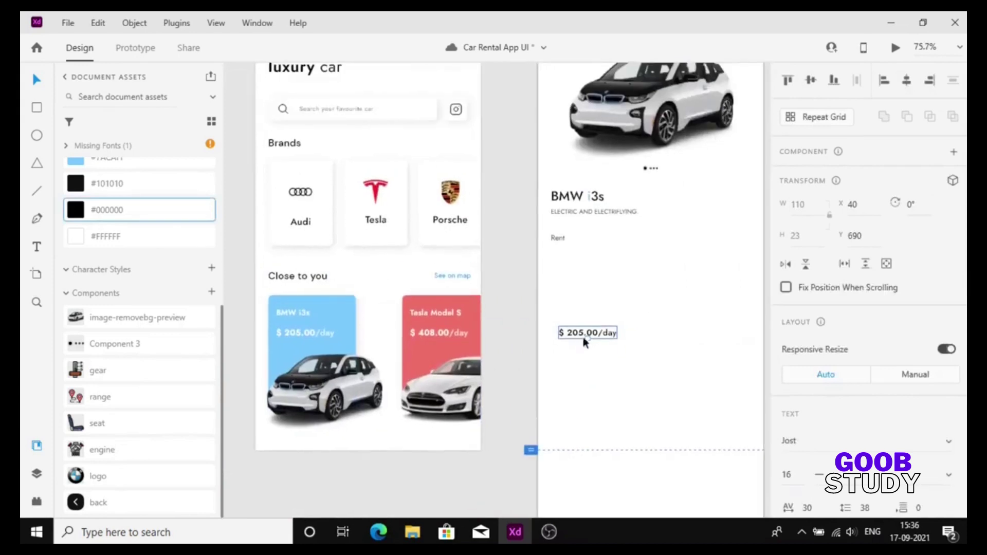
Move the copied price directly beneath the "Rent" label at X 25, Y 542.
drag(584, 337, 591, 260)
key(Right)
key(Right)
key(Right)
key(Right)
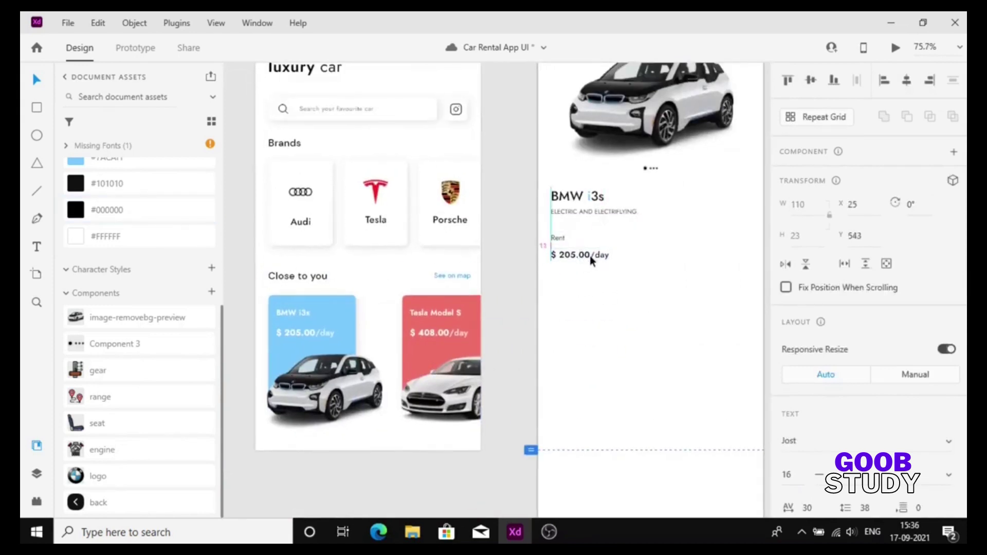
scroll(590, 261, up, 1)
scroll(590, 255, up, 2)
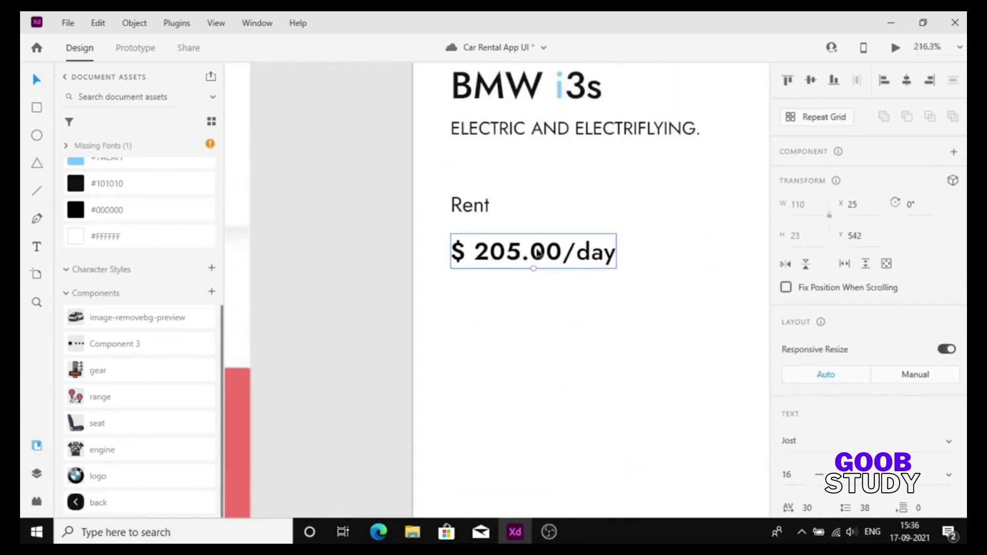
Set both the "$ 205.00" and "/day" parts of the price text to size 20.
double_click(508, 250)
drag(562, 244, 437, 225)
triple_click(537, 233)
drag(562, 247, 447, 241)
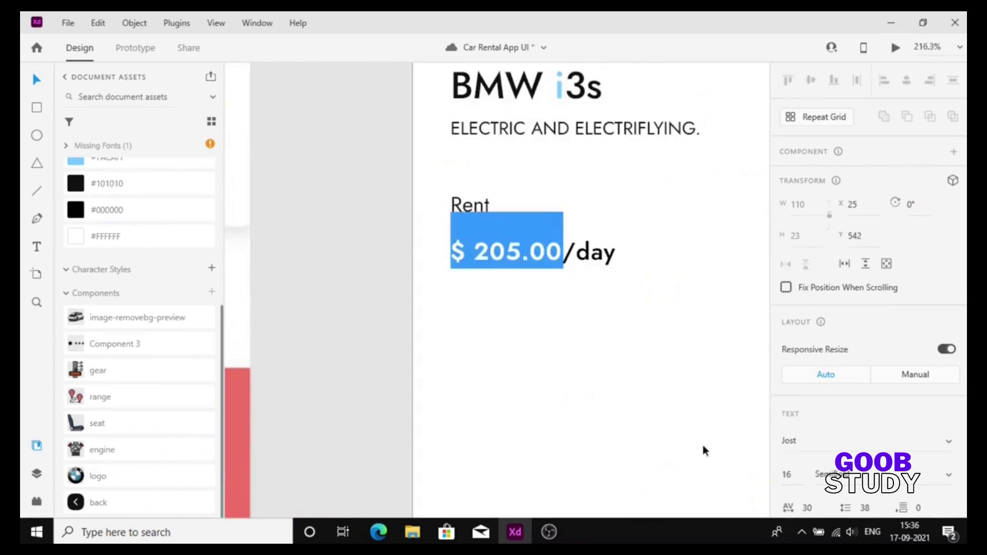
click(795, 476)
text(20)
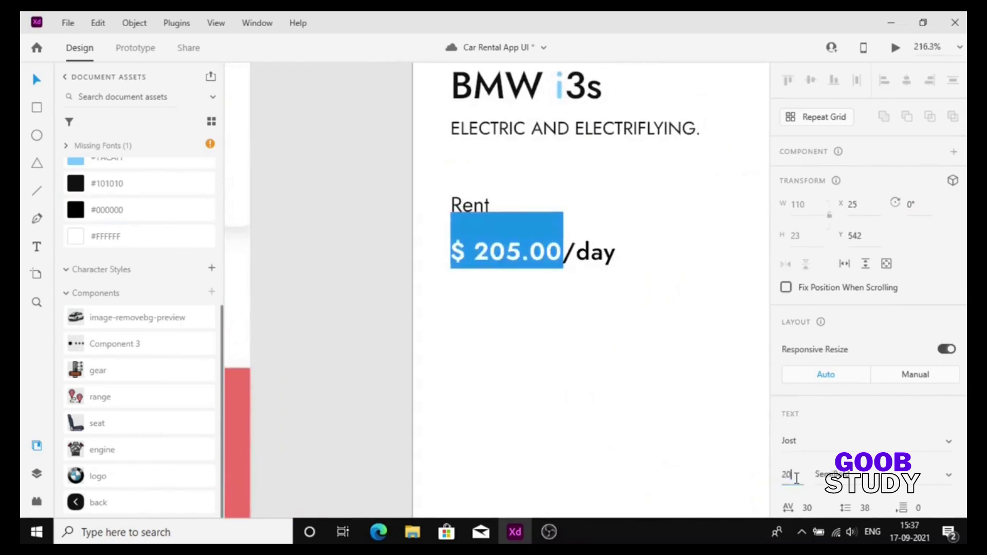
key(Return)
drag(588, 241, 643, 257)
click(786, 479)
text(20)
key(Return)
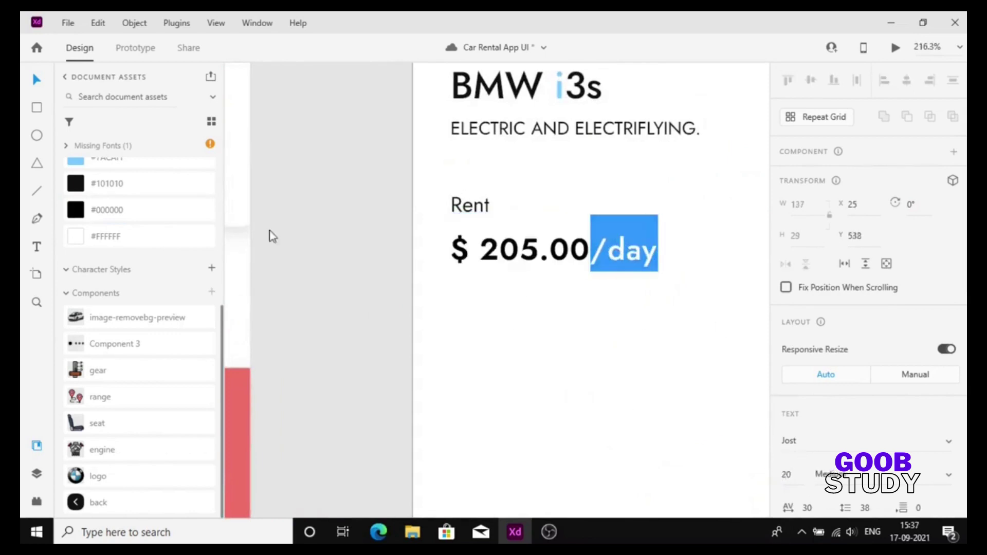
Color the "/day" part #CBCBCB and nudge the price up to Y 537.
scroll(137, 257, up, 5)
click(136, 378)
click(147, 197)
key(ctrl+a)
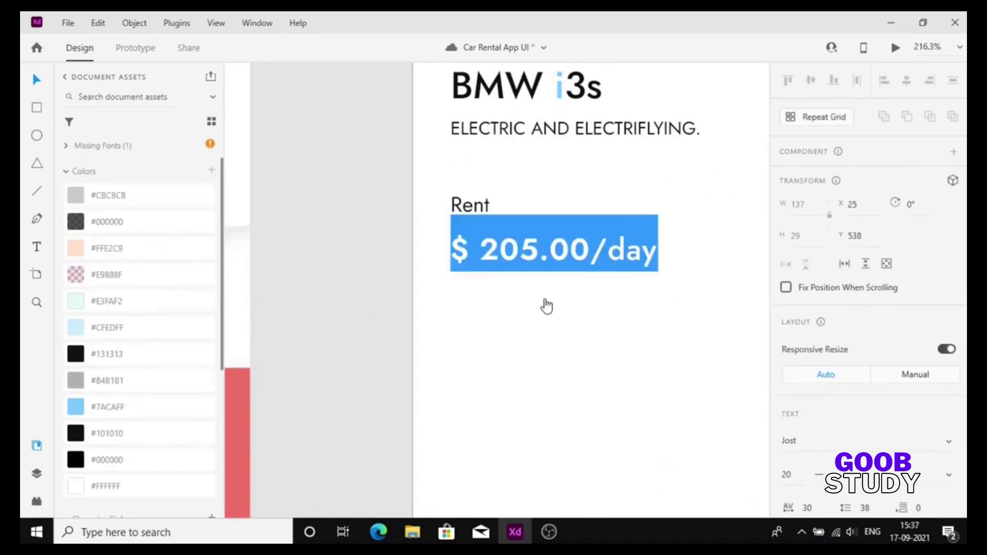
click(563, 303)
scroll(564, 302, down, 2)
click(533, 265)
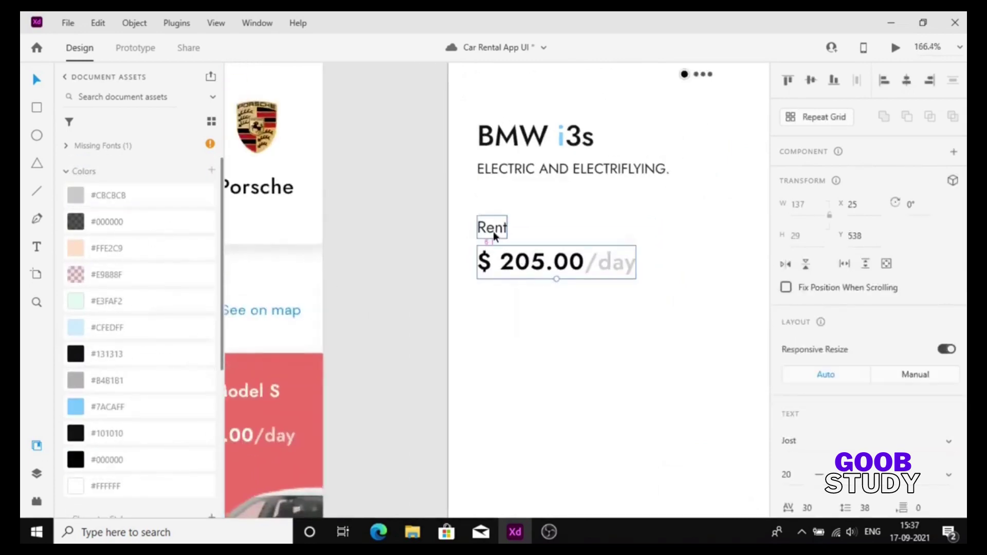
key(Up)
click(621, 332)
Duplicate the "Rent" label and price across to X 302 and change the copied label to "Raiting".
drag(389, 229, 705, 235)
double_click(707, 235)
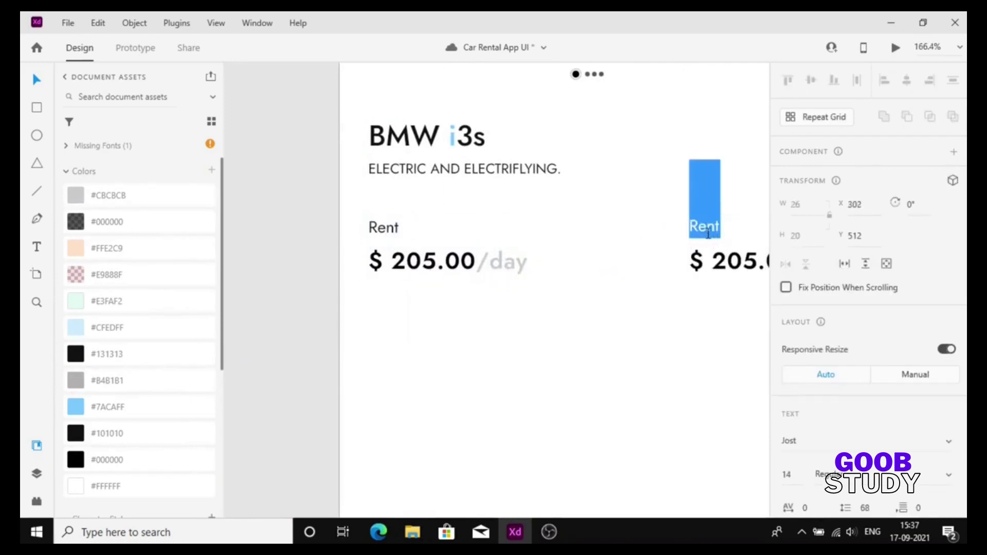
text(Raiting)
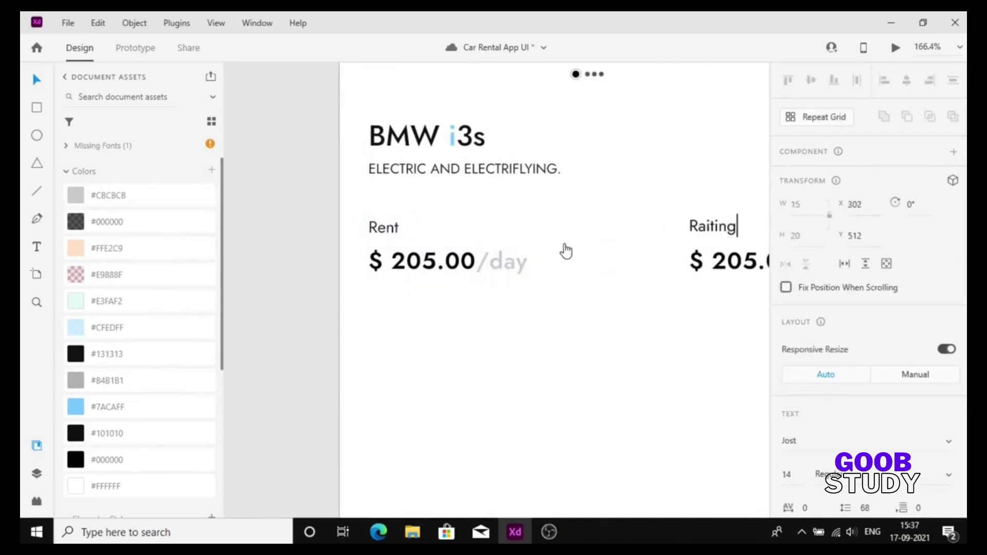
Replace the copied price under "Raiting" with "5.7/10" and color the "/10" part #CBCBCB.
scroll(566, 252, right, 2)
click(682, 262)
double_click(682, 261)
text(5.7)
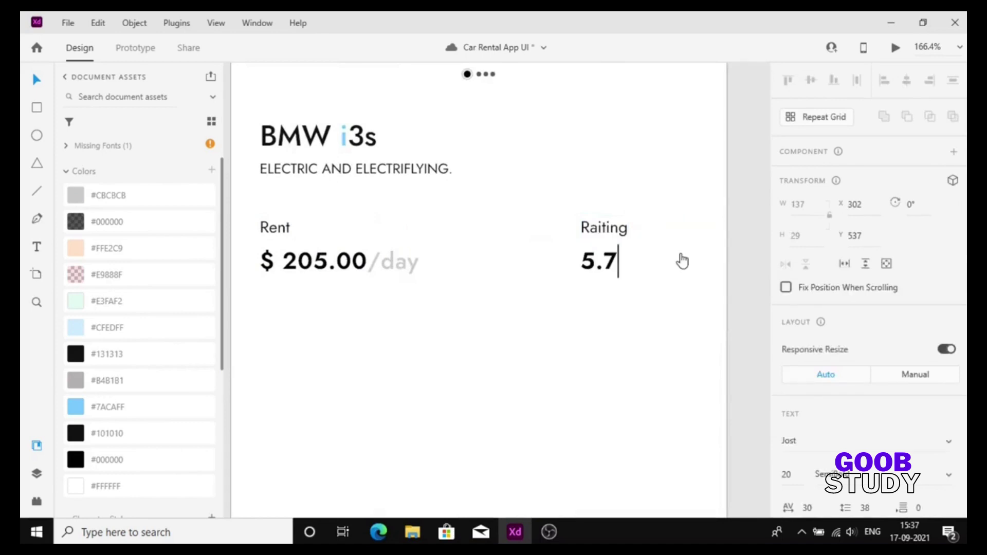
key(shift+Left)
key(shift+Left)
key(shift+Left)
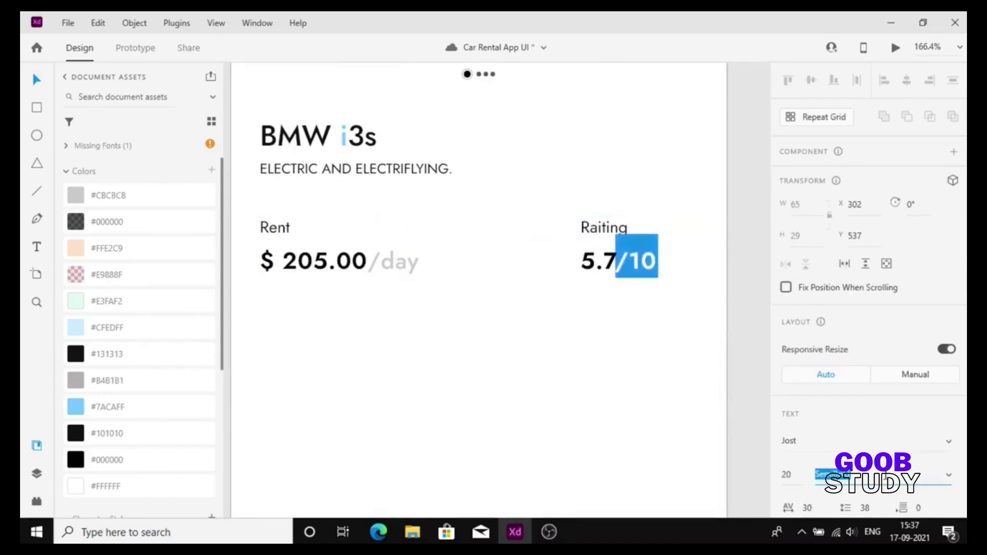
click(139, 195)
Duplicate the "Rent" label beneath the price at X 25, Y 595 and change the copy to "Specification".
scroll(538, 347, left, 3)
drag(418, 229, 418, 362)
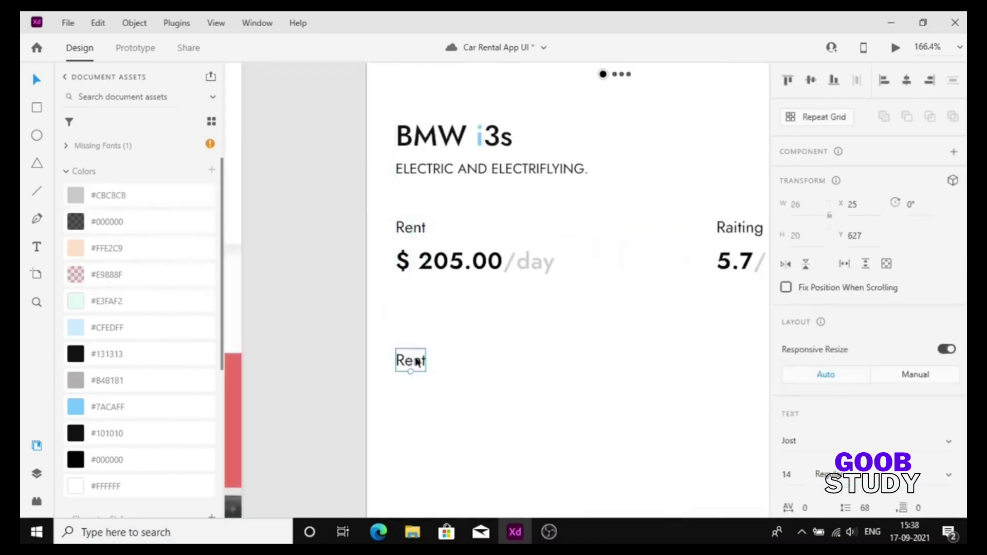
key(shift+Up)
key(shift+Up)
key(shift+Up)
key(shift+Up)
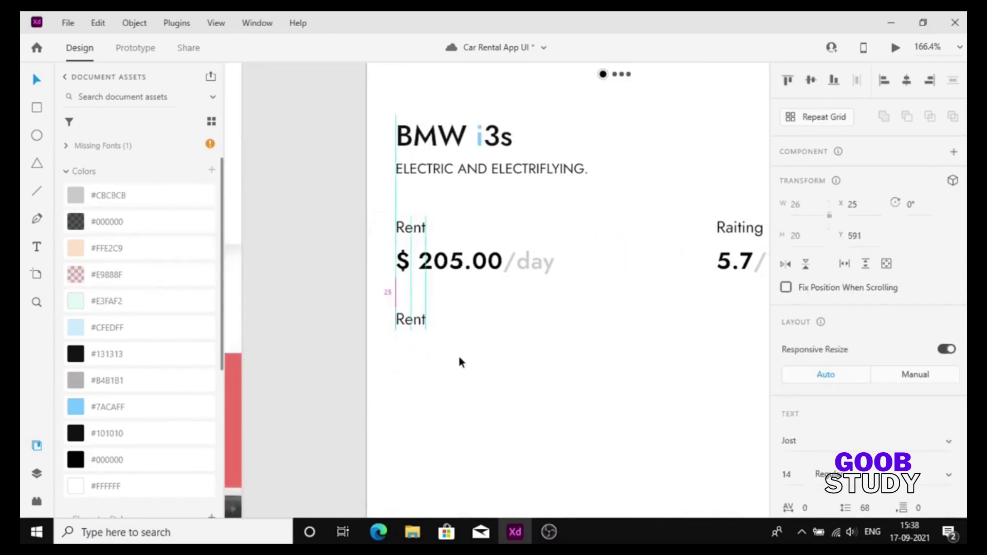
key(Down)
double_click(414, 336)
text(Specificatio)
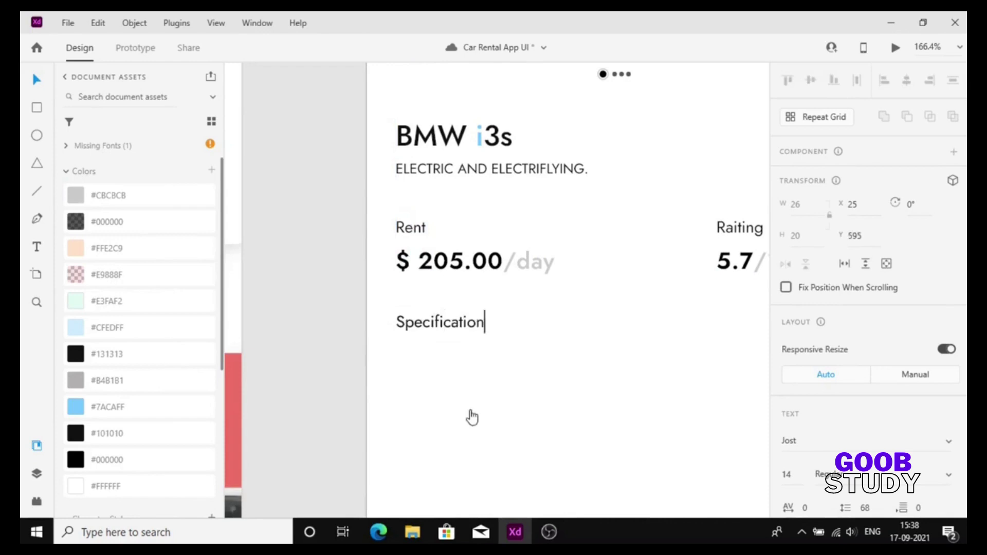
key(Escape)
Draw a card rectangle beneath "Specification" at X 25 and set its size to 118 wide by 155 high.
scroll(489, 381, down, 5)
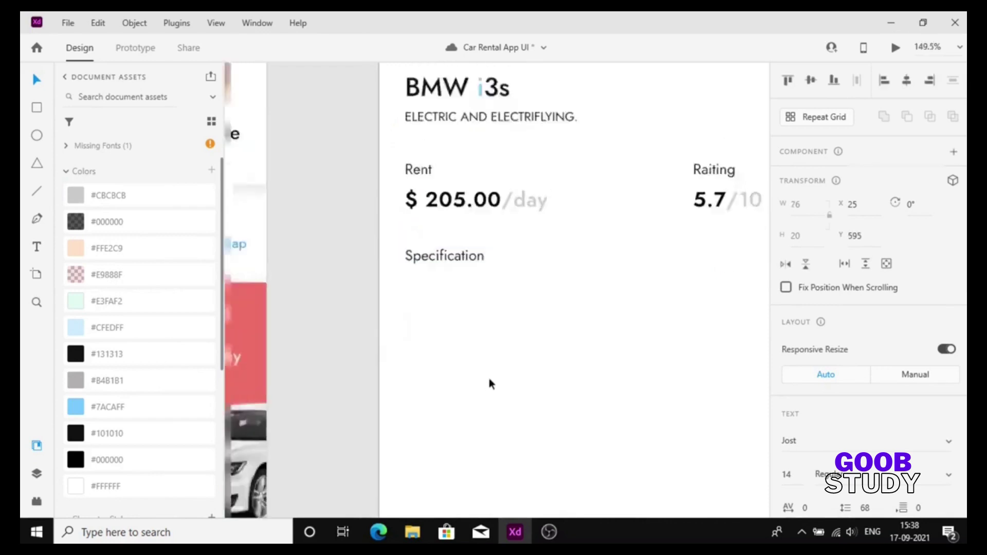
click(444, 379)
scroll(444, 379, right, 2)
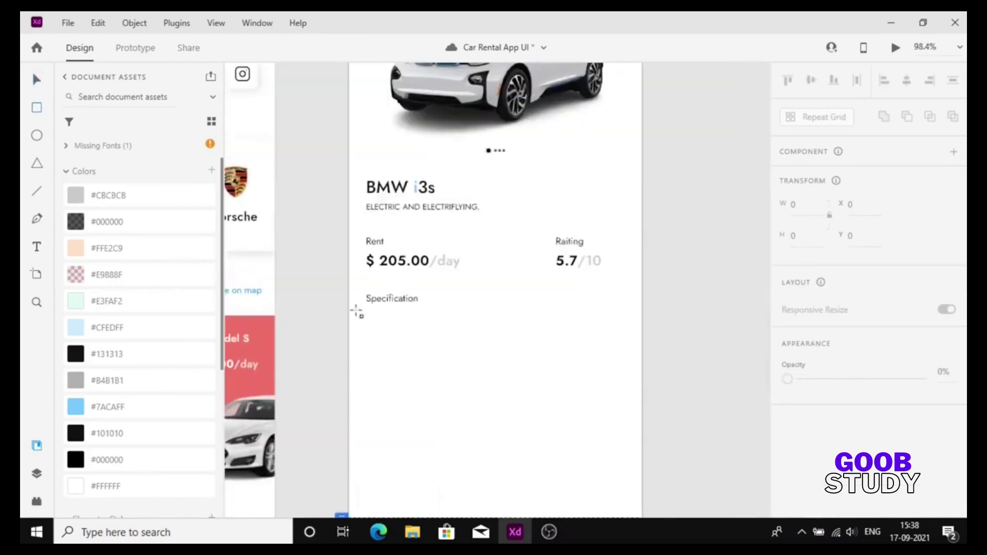
mouse_move(365, 327)
mouse_down()
mouse_move(396, 397)
mouse_move(445, 462)
mouse_up()
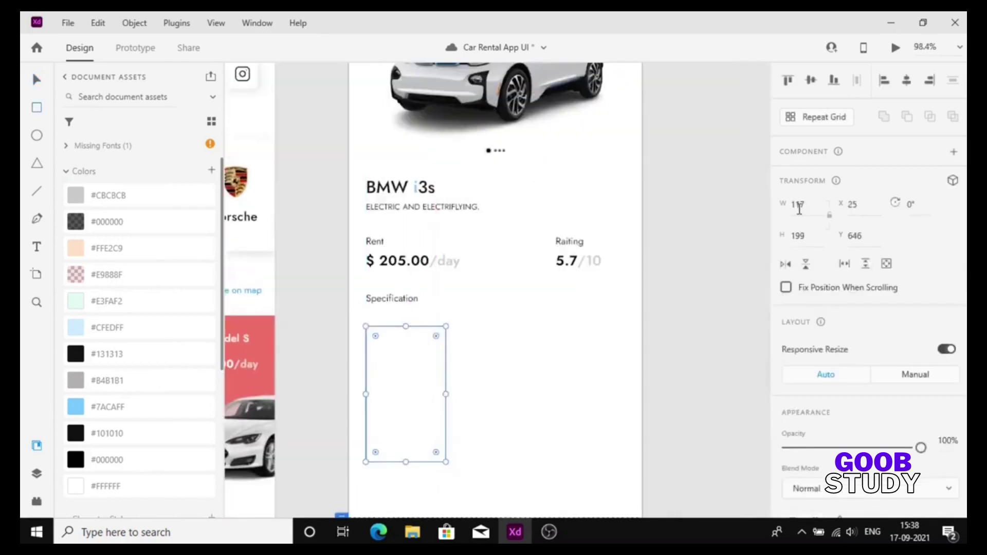
text(118)
key(Return)
click(809, 231)
text(155)
key(Return)
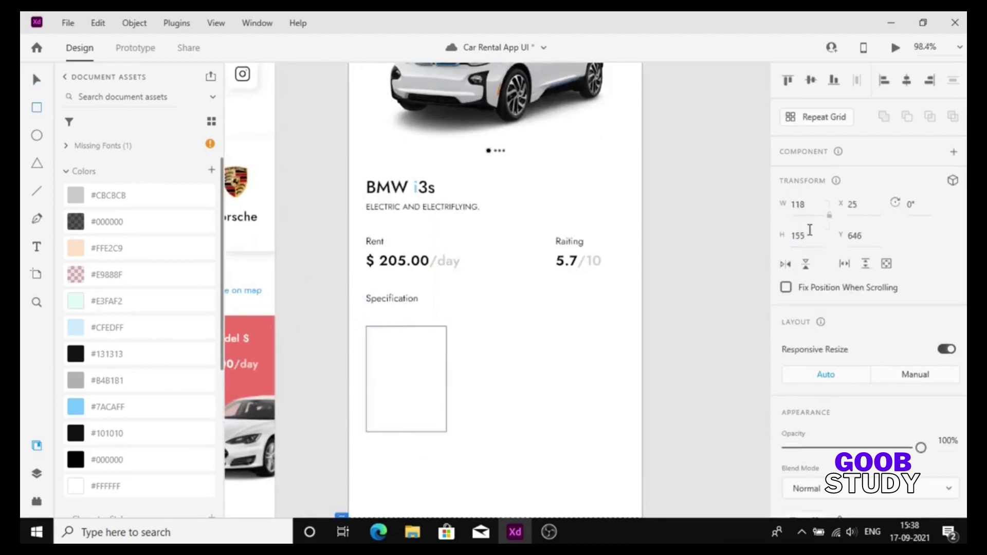
Round the card rectangle's corners with a radius of 10.
scroll(823, 247, down, 5)
click(841, 251)
click(841, 250)
text(10)
key(Return)
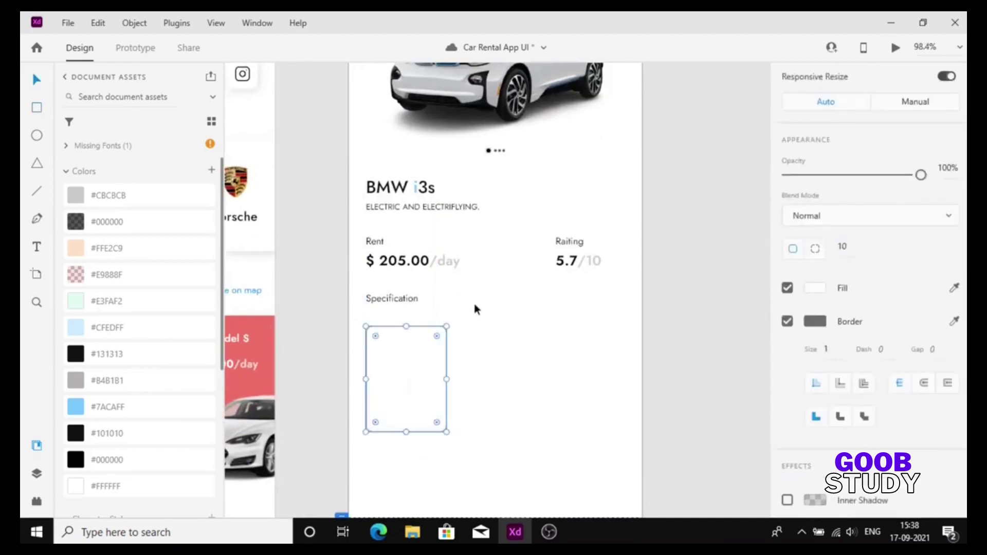
Position the card at Y 640 and duplicate it across into a row of four evenly spaced cards.
drag(399, 372, 665, 308)
key(Down)
key(Down)
key(Down)
key(Down)
key(Down)
key(Down)
key(Down)
key(Down)
key(Down)
key(Down)
key(Down)
key(Down)
key(Escape)
drag(623, 307, 719, 308)
click(516, 396)
Fill the first specification card with #FFE2C9 and remove its border.
double_click(452, 295)
click(129, 248)
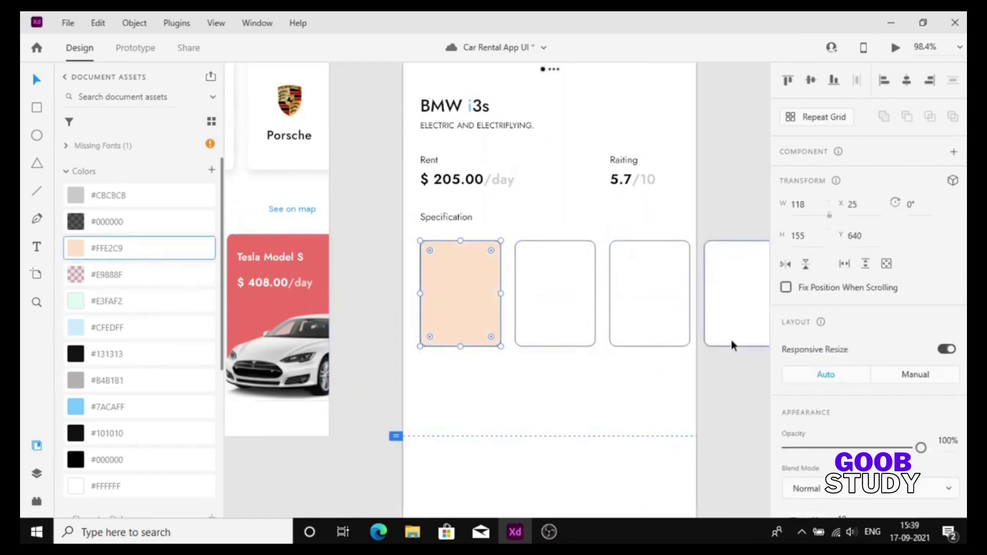
scroll(566, 334, down, 2)
scroll(869, 232, down, 5)
click(786, 216)
scroll(523, 340, up, 2)
Fill the second card with #CFEDFF, the third with #E3FAF2 and the fourth with #E9888F.
click(524, 338)
click(139, 302)
click(621, 312)
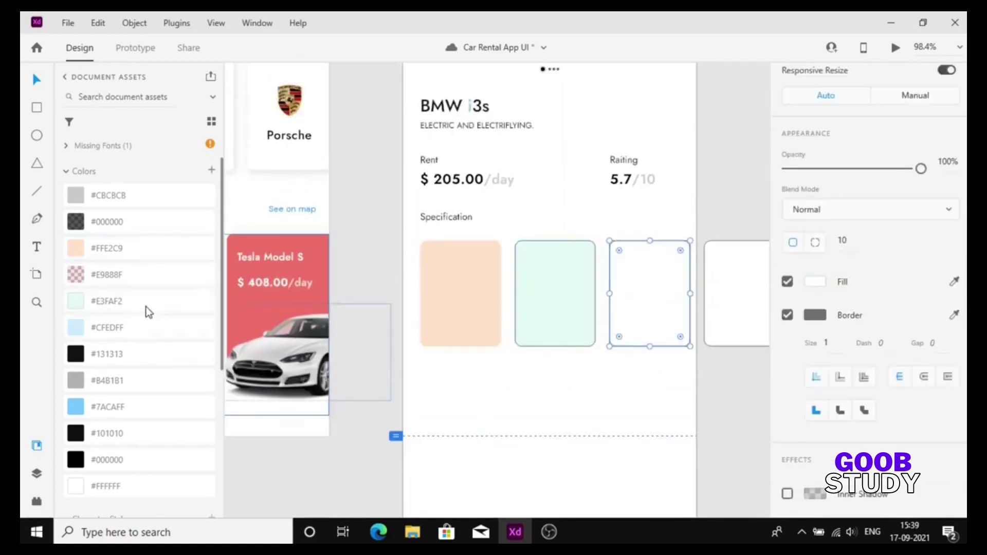
click(146, 307)
click(540, 305)
click(129, 328)
click(732, 287)
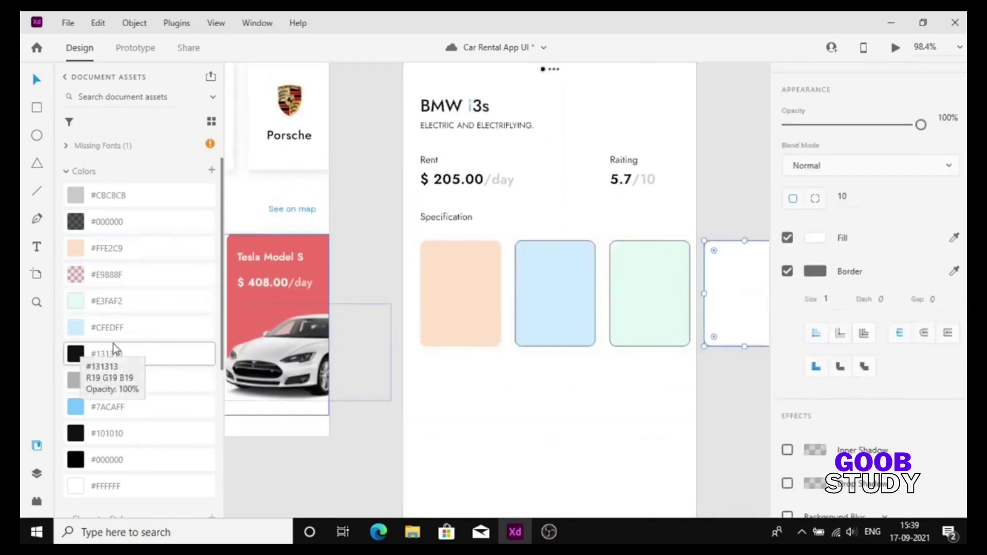
click(150, 273)
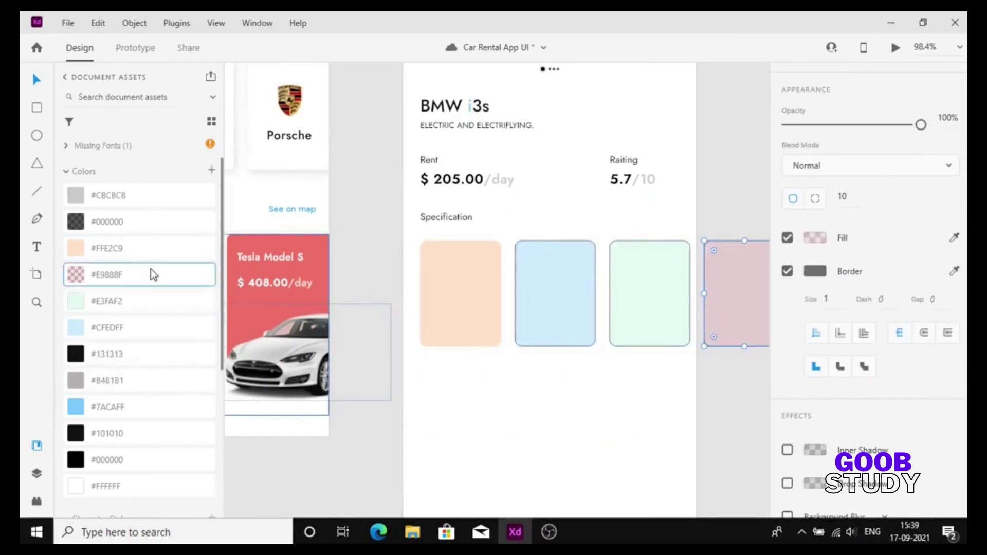
Select all four specification cards and remove their remaining borders.
shift+click(648, 305)
shift+click(558, 304)
shift+click(471, 304)
scroll(823, 258, down, 5)
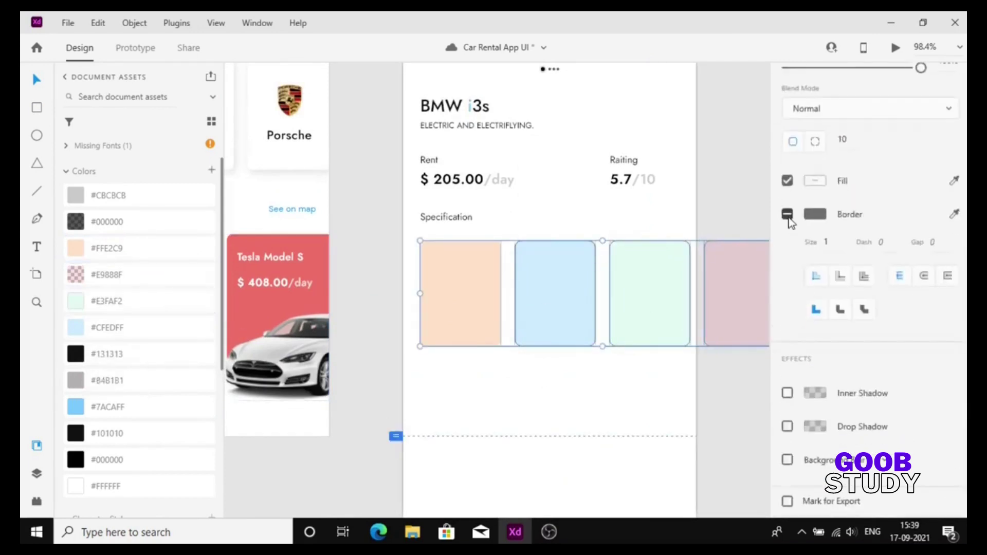
click(788, 218)
click(542, 223)
Place the engine, seat, range and gear components on the first, second, third and fourth specification cards respectively.
scroll(426, 401, up, 3)
scroll(105, 332, down, 5)
drag(141, 449, 492, 252)
drag(149, 399, 624, 249)
drag(138, 371, 751, 164)
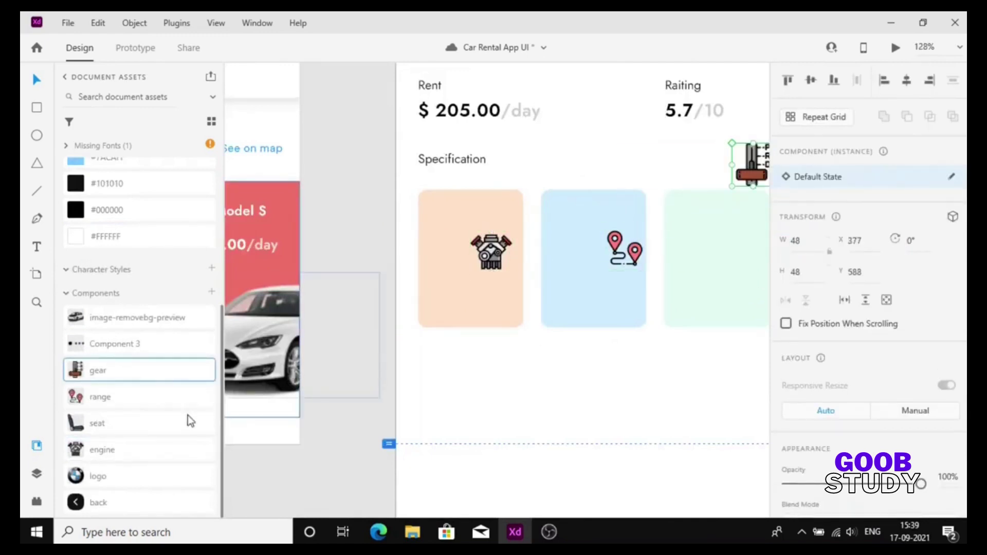
drag(110, 423, 603, 252)
drag(635, 251, 727, 254)
scroll(719, 258, right, 3)
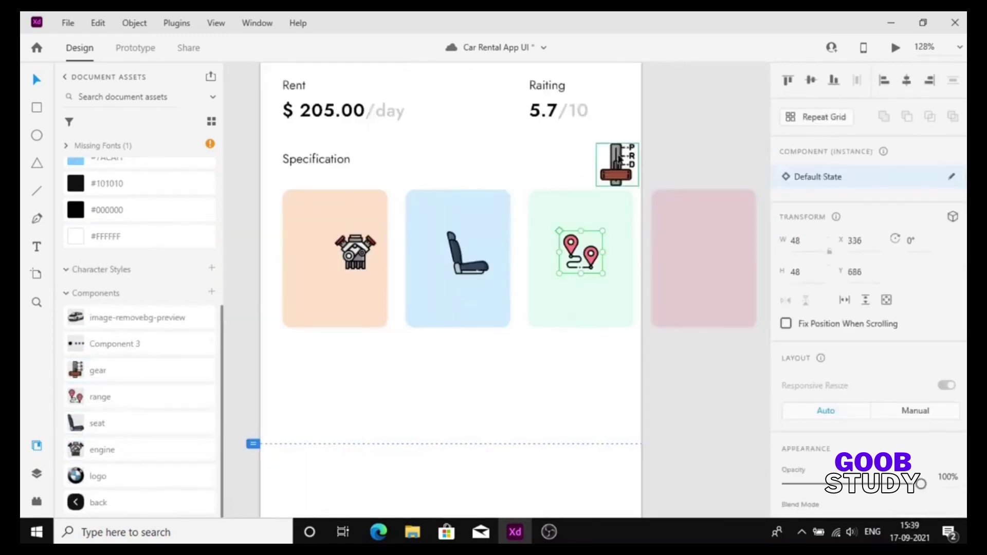
drag(617, 170, 698, 245)
Move the engine icon higher on the orange card and center it horizontally with the card.
click(401, 339)
scroll(401, 338, left, 3)
drag(437, 252, 411, 242)
shift+click(419, 293)
click(907, 81)
click(504, 358)
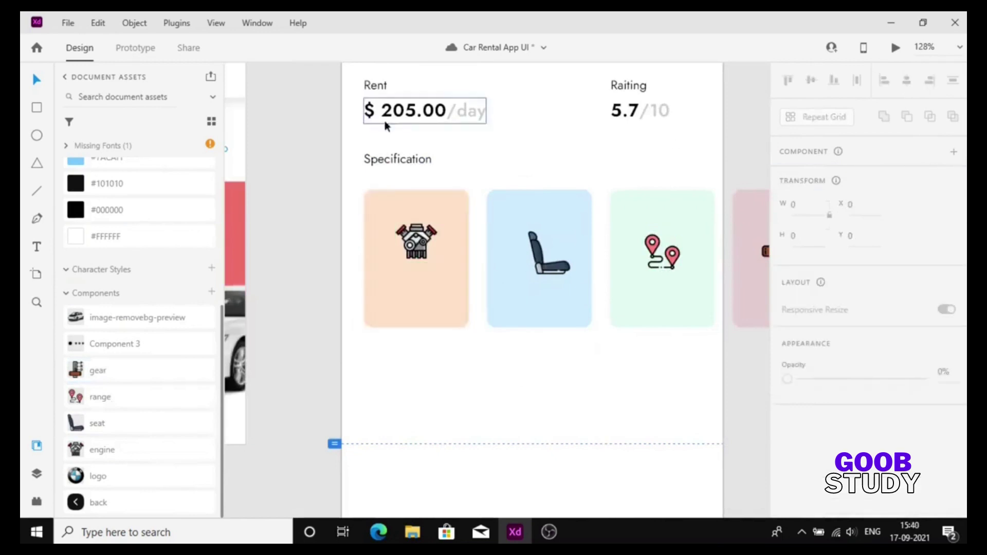
Duplicate the "Specification" label onto the orange card and change the copy to "181 hp" in Medium weight.
drag(396, 160, 416, 283)
double_click(437, 282)
text(181)
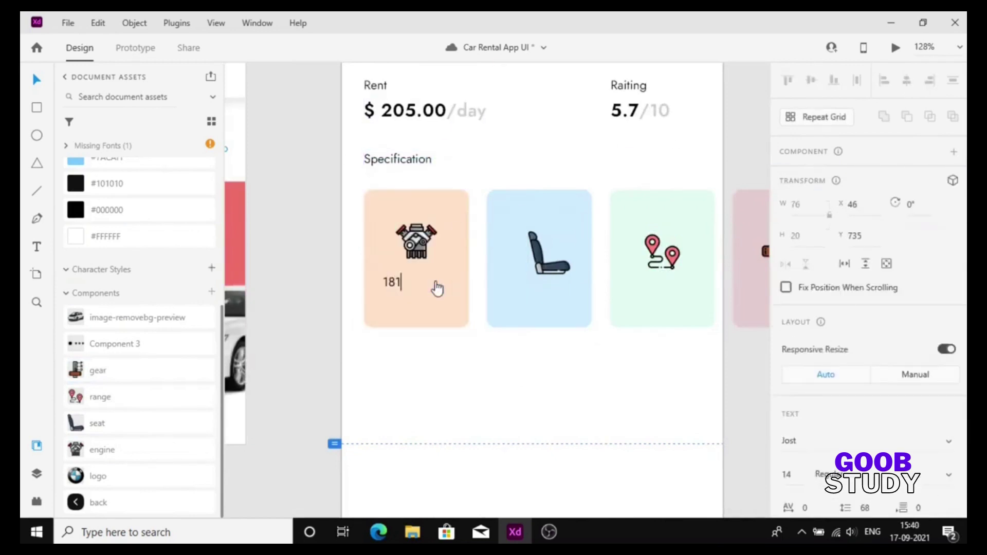
text( hp)
key(Escape)
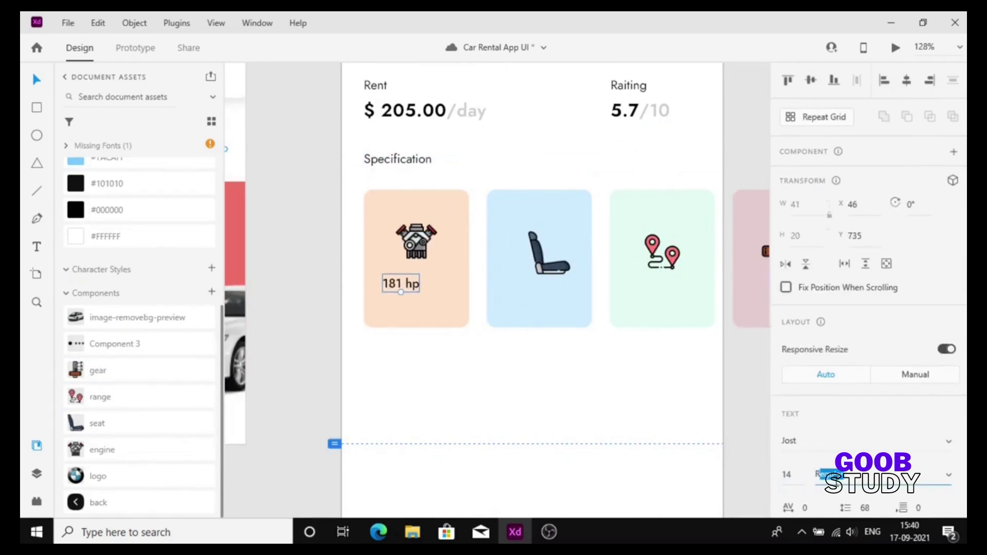
Center the "181 hp" label beneath the engine icon at X 64.
scroll(401, 298, up, 5)
drag(409, 270, 427, 291)
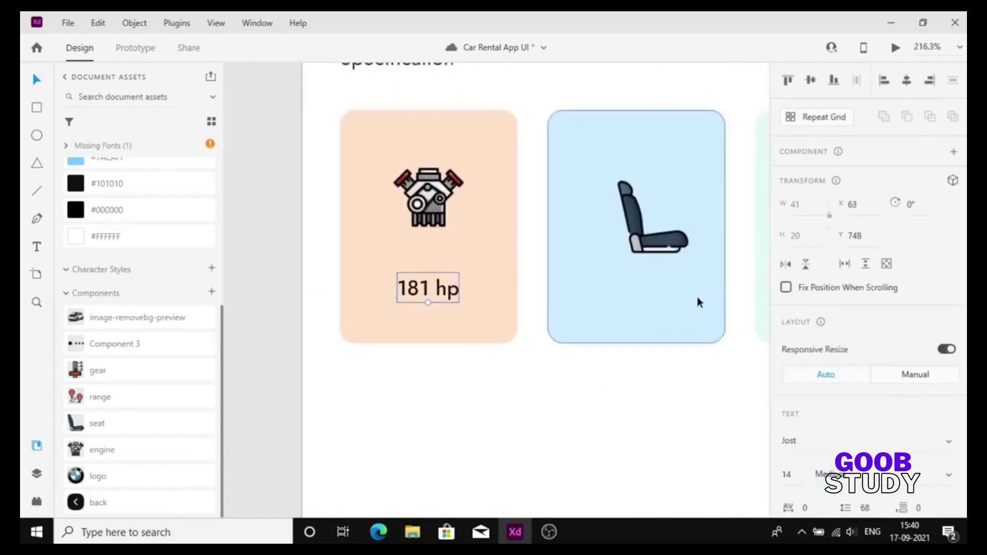
key(Escape)
click(411, 378)
drag(421, 285, 421, 282)
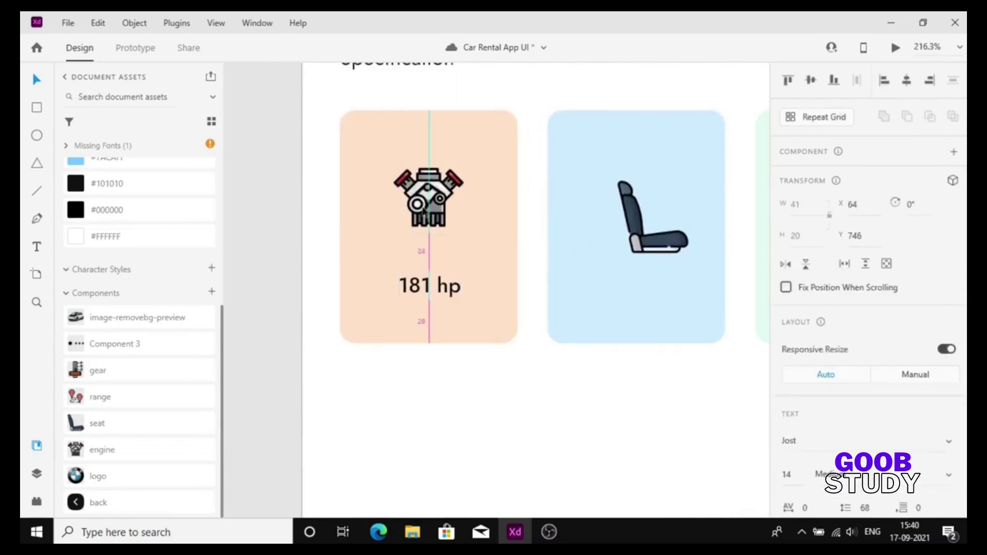
click(422, 211)
shift+click(429, 281)
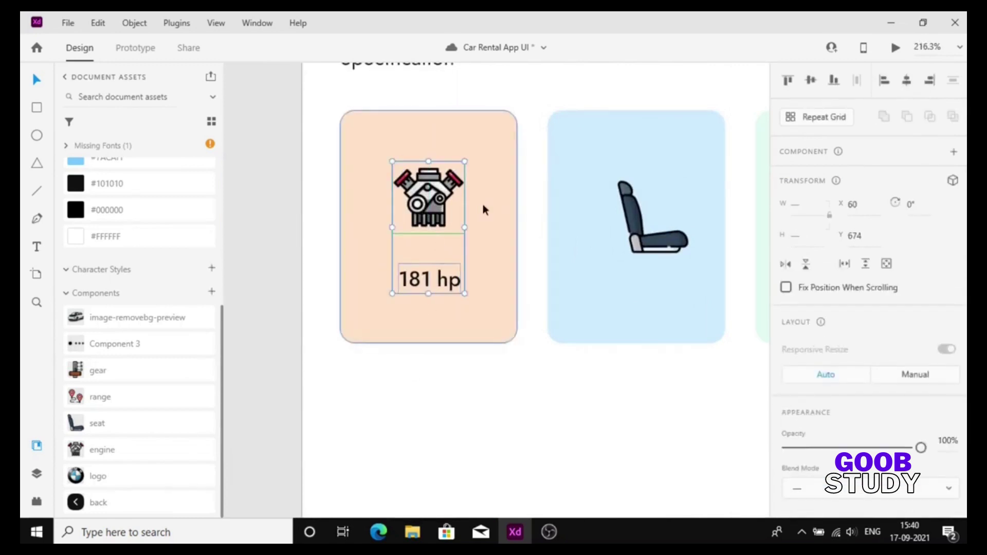
Duplicate the "181 hp" label onto the blue card beneath the seat icon and change the copy to "4 Seat".
drag(426, 286, 642, 288)
double_click(646, 282)
text(4 seat)
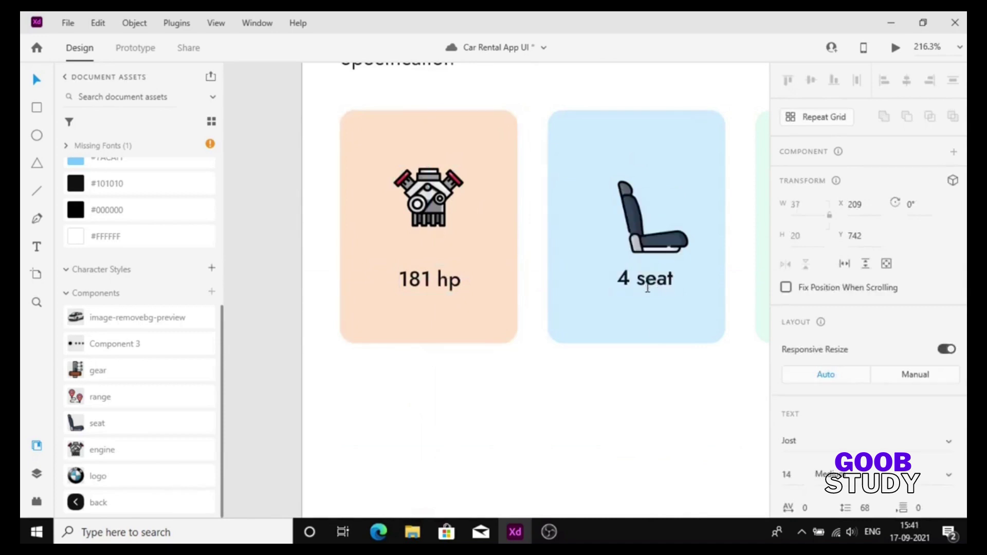
click(675, 366)
scroll(686, 387, down, 2)
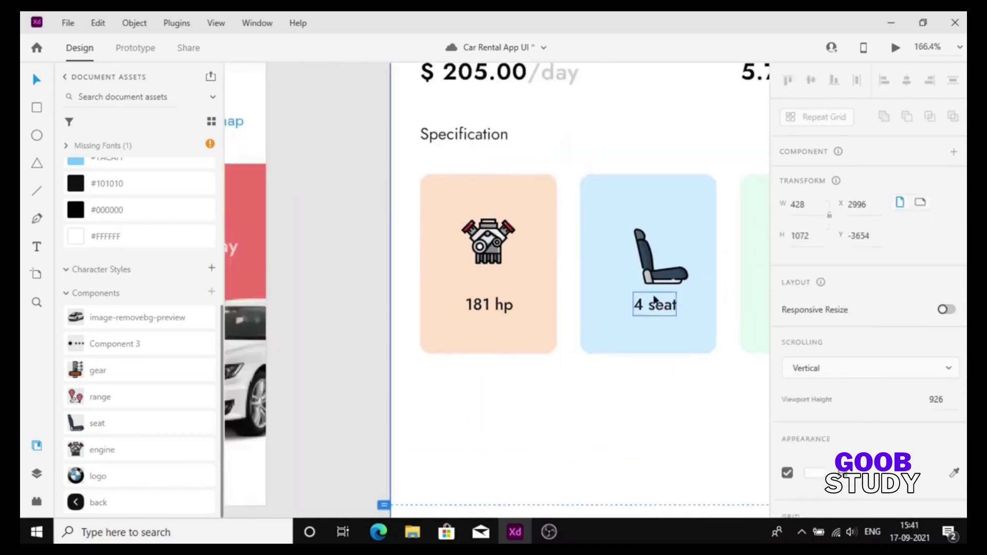
double_click(654, 307)
click(679, 441)
Add matching labels reading "153 Miles" on the green card and "Automatic" on the pink card.
scroll(595, 363, right, 2)
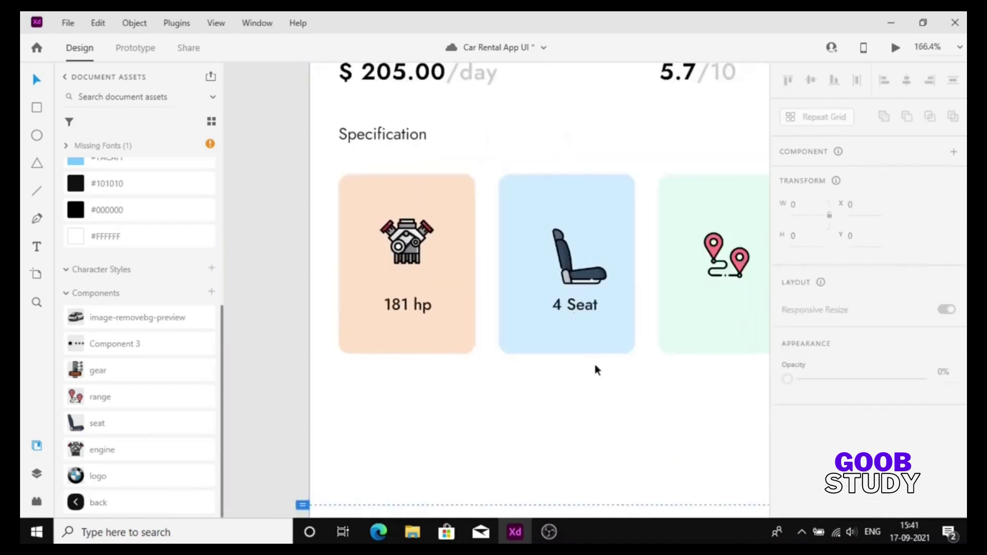
mouse_move(583, 307)
mouse_down()
mouse_move(782, 329)
mouse_move(581, 311)
mouse_up()
double_click(588, 303)
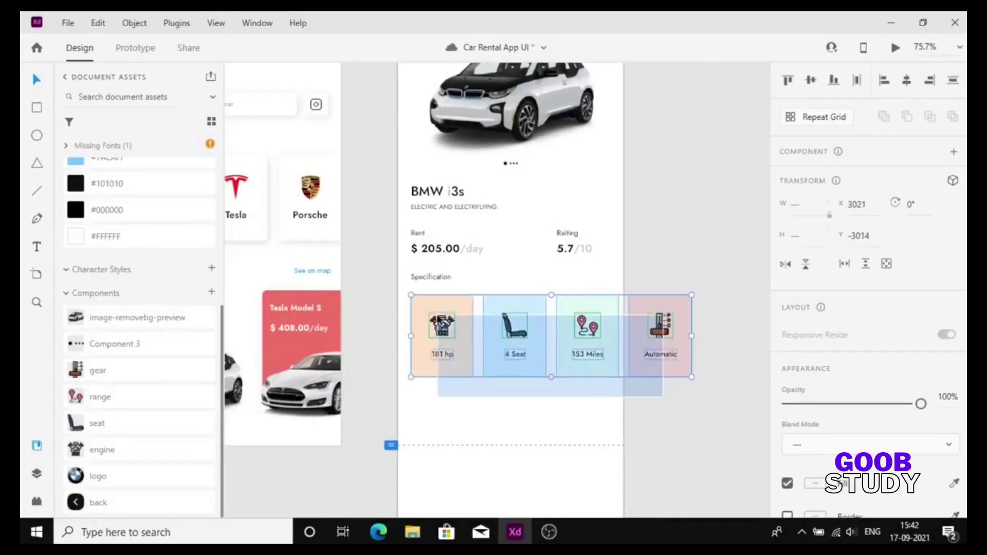
Make the four specification cards a horizontal scroll group and extend its viewport toward the artboard's left edge.
key(ctrl+minus)
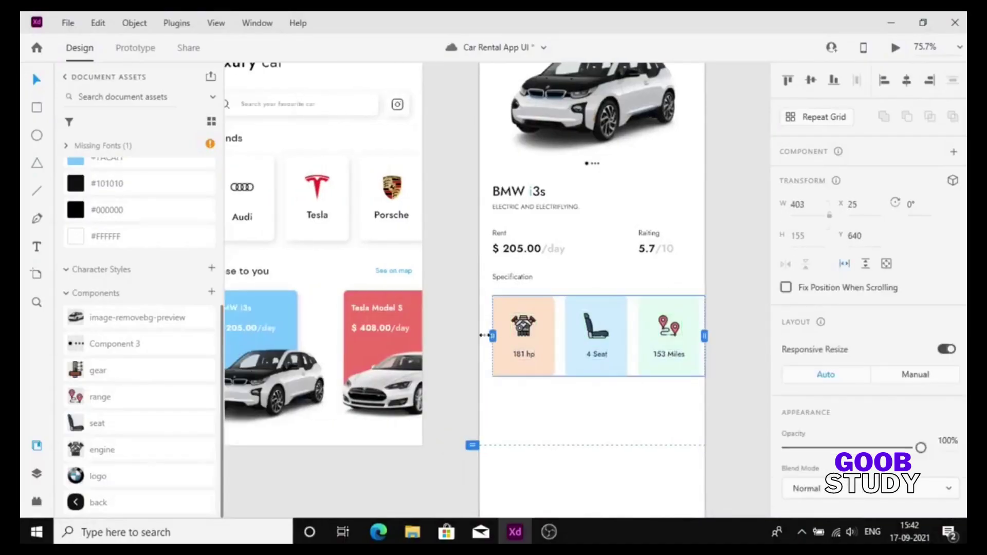
drag(492, 335, 480, 335)
click(450, 454)
scroll(450, 455, right, 2)
scroll(437, 450, up, 1)
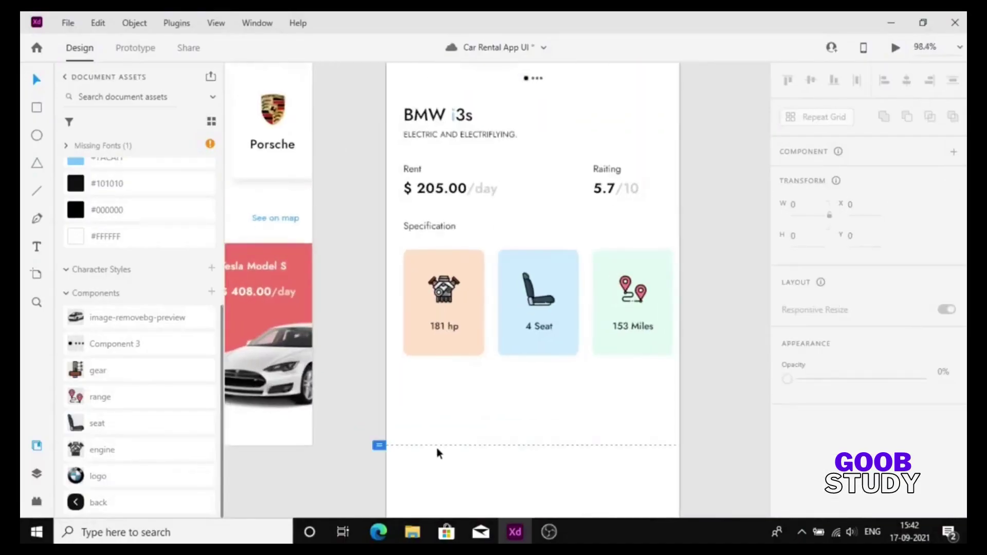
Duplicate the "Specification" label beneath the cards at X 25, Y 826 and change the copy to "Description".
drag(429, 226, 419, 395)
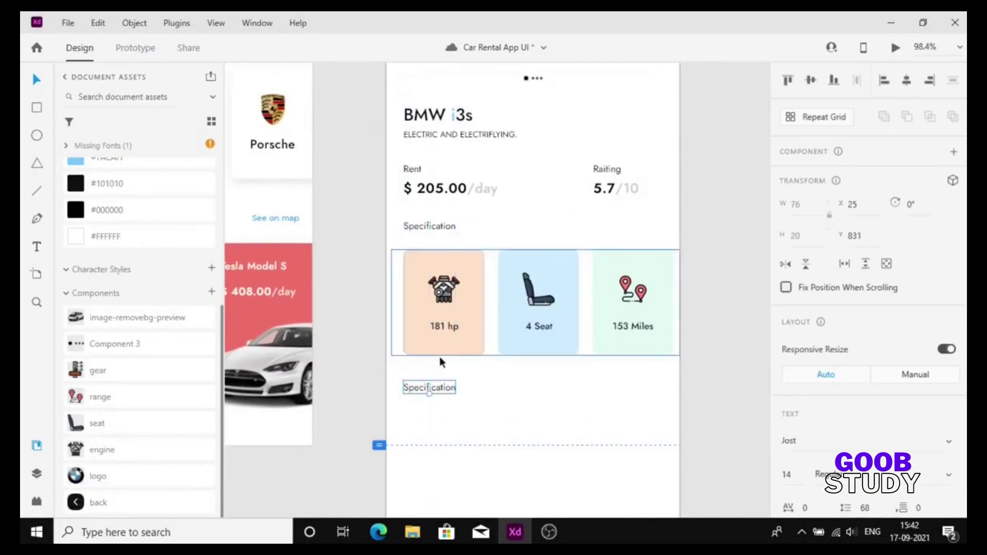
click(872, 234)
double_click(450, 388)
text(Desc)
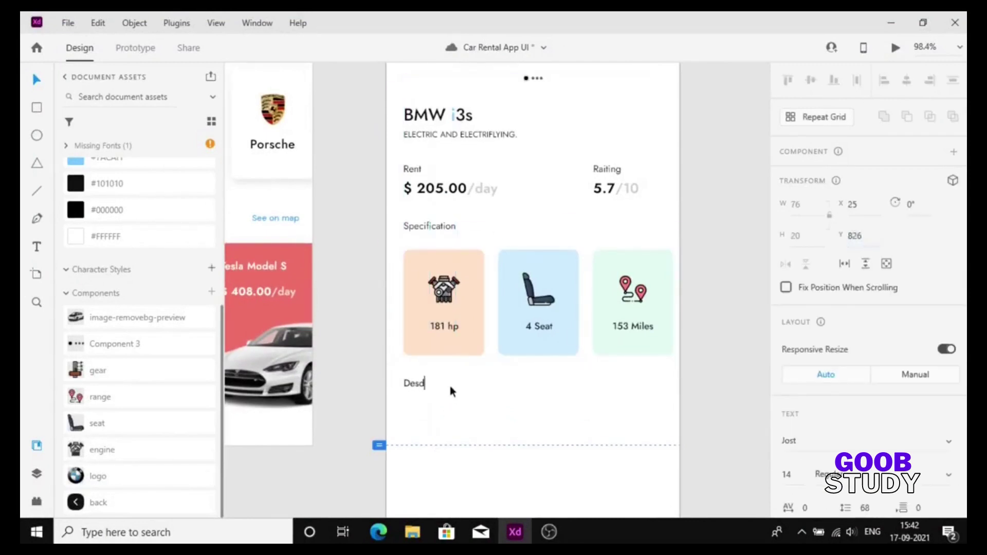
text(ription)
click(520, 447)
Draw a button rectangle about 53 high beneath the description paragraph and set its width to 125.
scroll(462, 427, down, 3)
drag(540, 419, 621, 456)
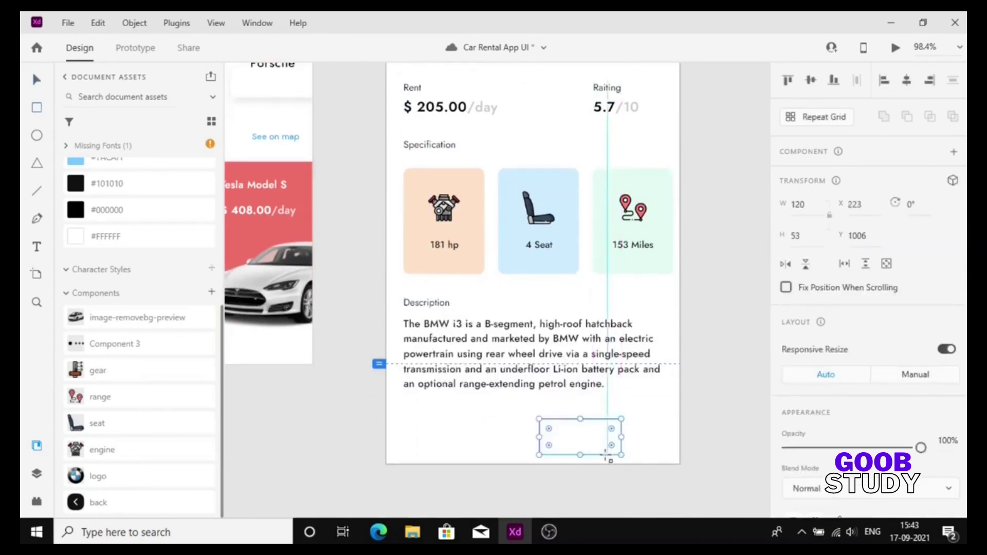
click(810, 207)
text(125)
key(Return)
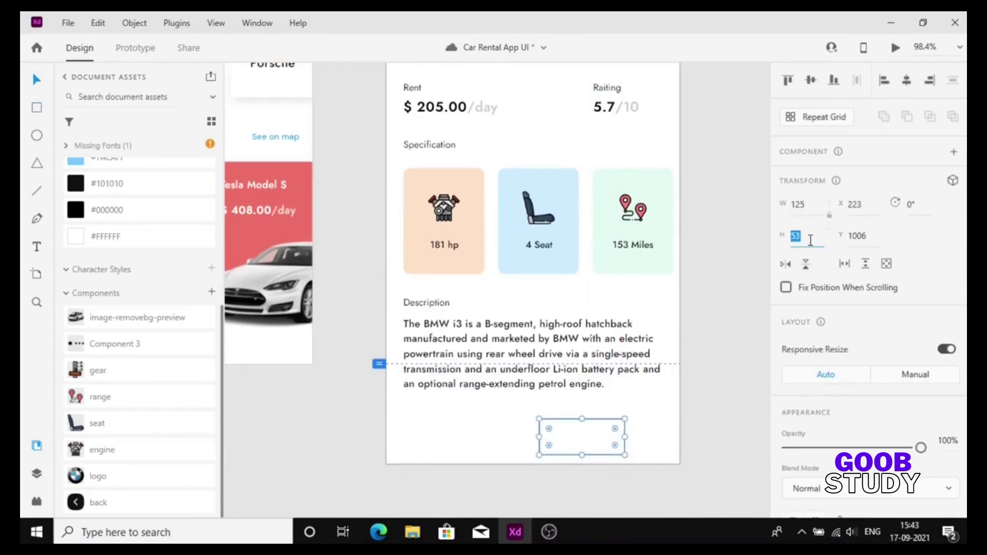
Round the button rectangle's corners with a radius of 10.
scroll(810, 240, down, 5)
click(844, 246)
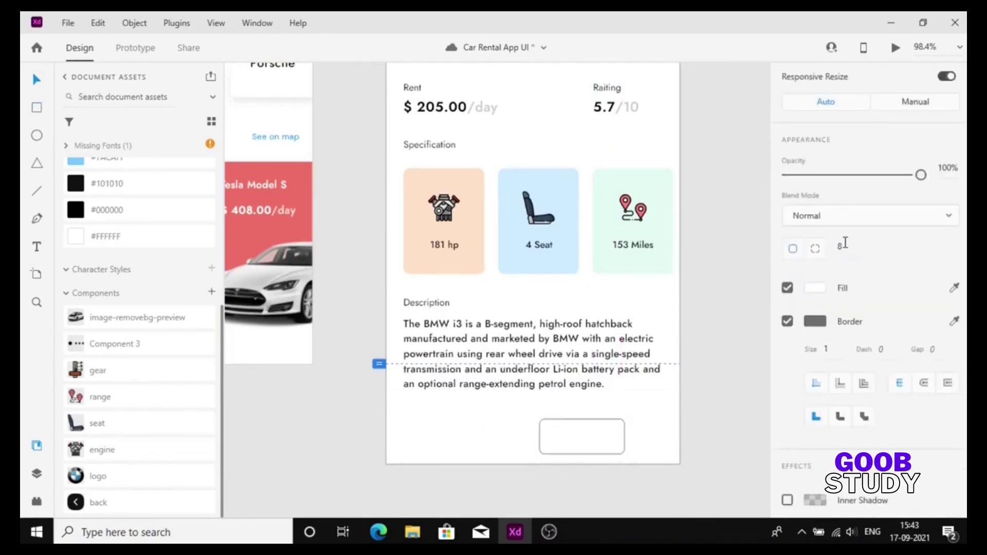
text(10)
key(Return)
scroll(845, 268, down, 3)
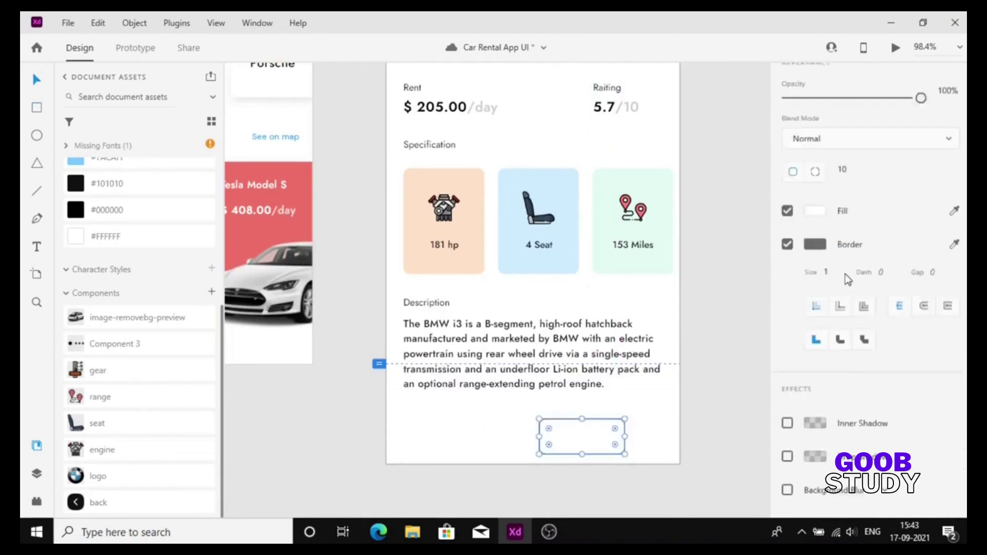
Fill the button rectangle with the light blue document colour and remove its border.
scroll(514, 200, left, 5)
click(121, 163)
scroll(751, 218, right, 2)
click(788, 214)
scroll(723, 388, right, 2)
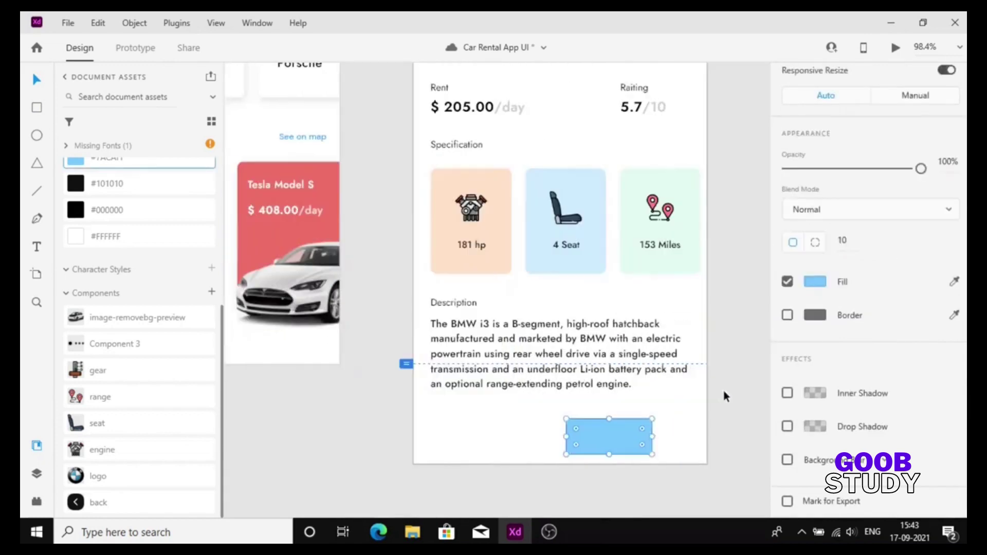
Add a drop shadow to the blue button rectangle with an X offset of 2.
click(787, 426)
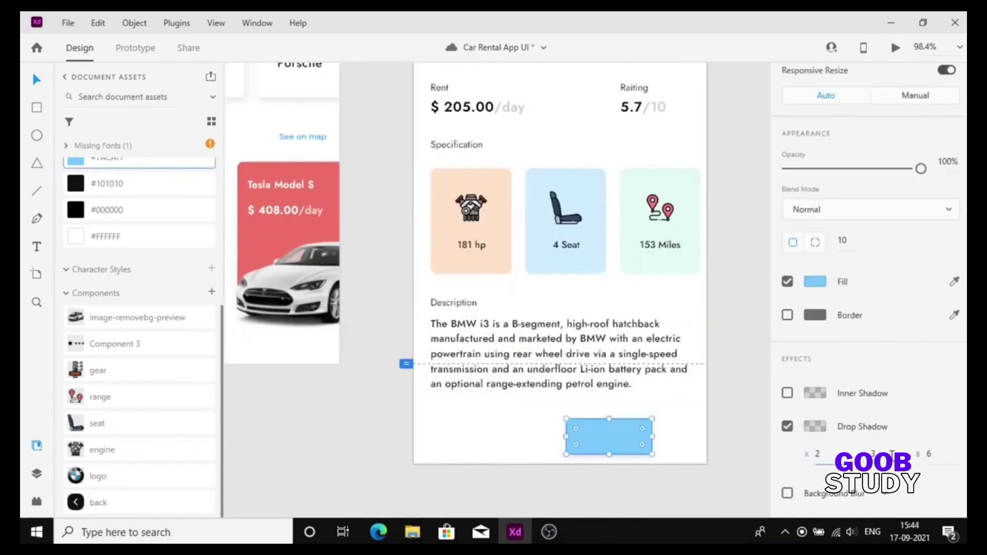
click(815, 427)
key(Return)
click(520, 427)
Move the blue button over the right end of the description paragraph, at X 278 and about Y 850.
drag(603, 437, 649, 327)
key(Left)
key(Left)
key(Left)
key(Left)
key(Left)
key(Left)
key(Left)
key(Left)
key(Left)
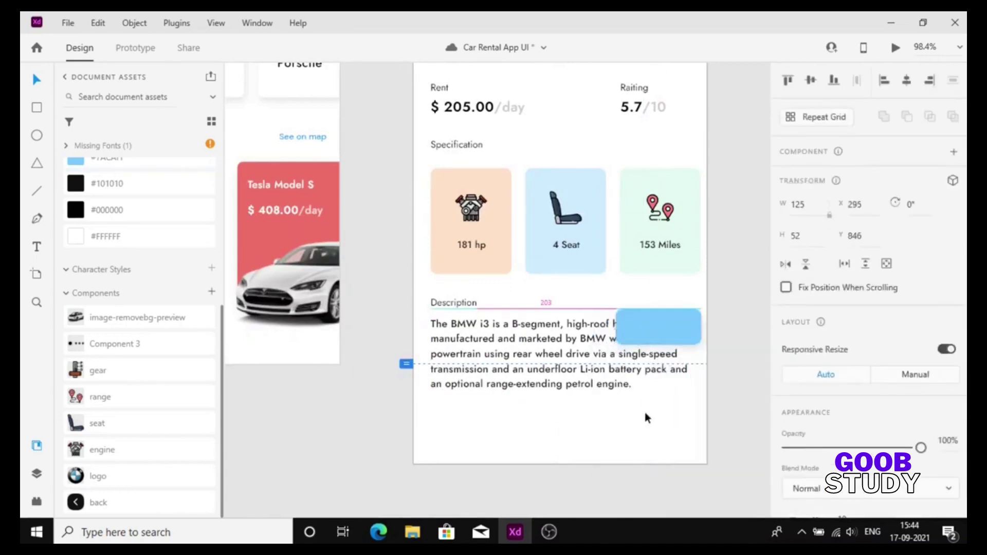
key(Left)
key(Left)
key(Left)
key(Left)
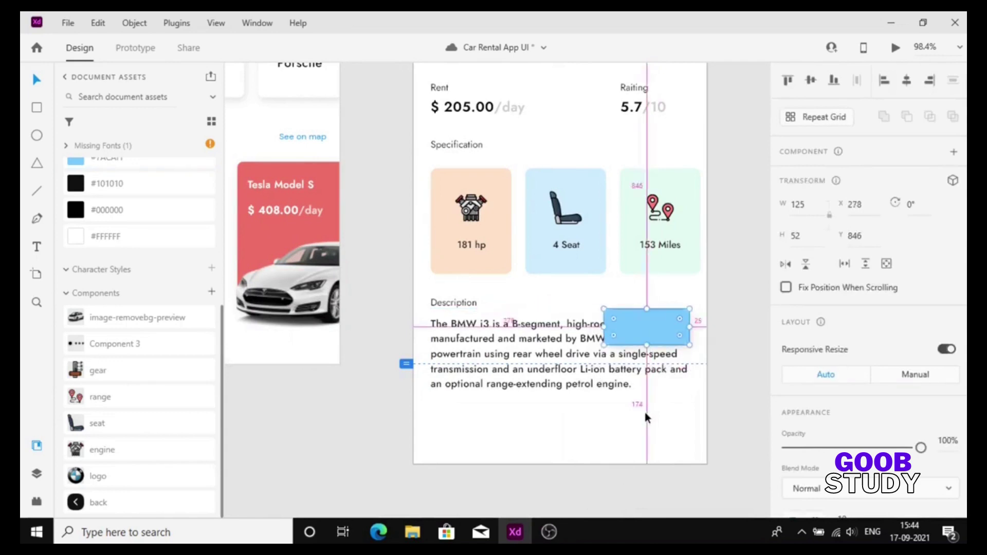
key(Down)
key(Down)
key(Down)
key(Down)
key(Down)
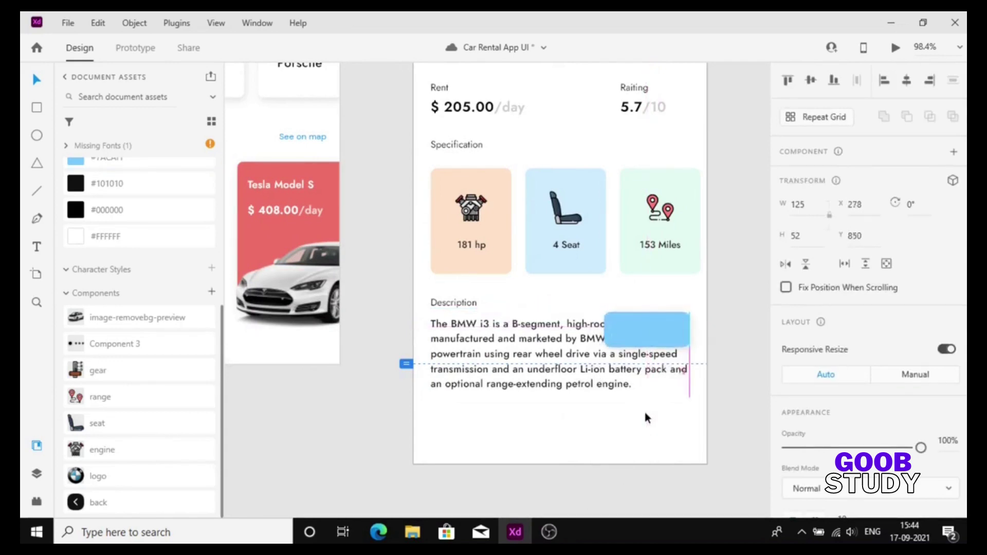
key(Up)
click(645, 413)
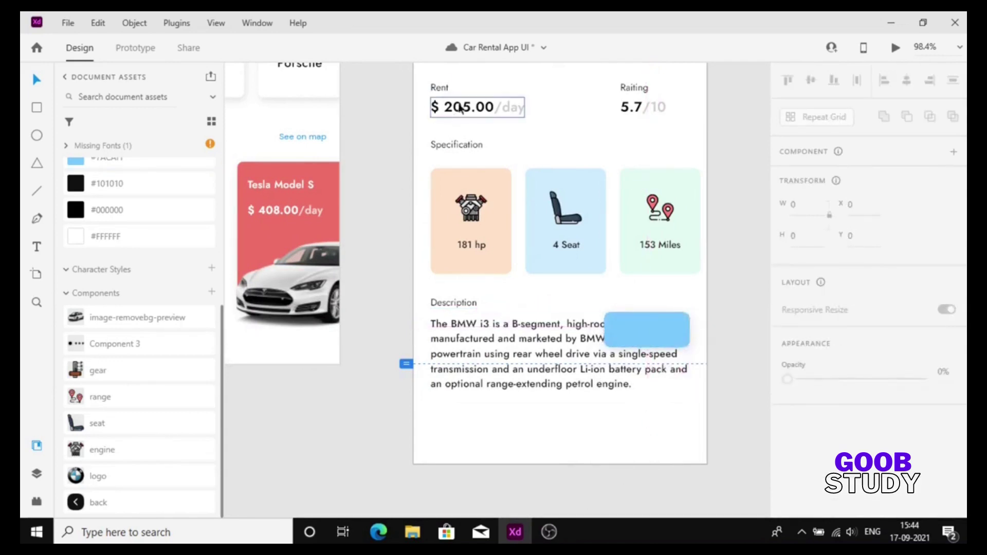
Copy the "$ 205.00/day" text onto the blue button and change the copy to "Book now".
drag(460, 107, 685, 337)
right_click(638, 359)
click(676, 355)
click(675, 349)
click(661, 439)
right_click(686, 337)
click(733, 342)
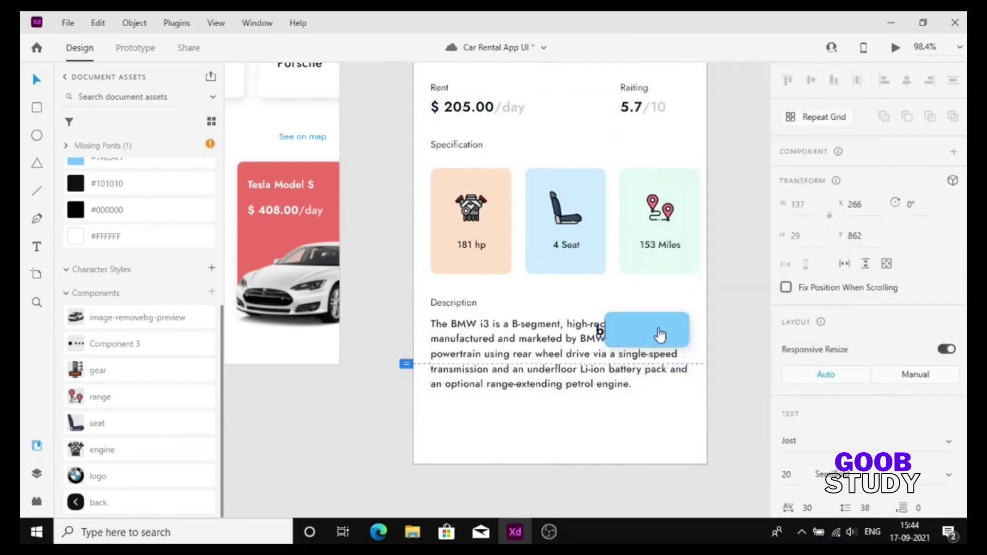
text(w)
click(691, 438)
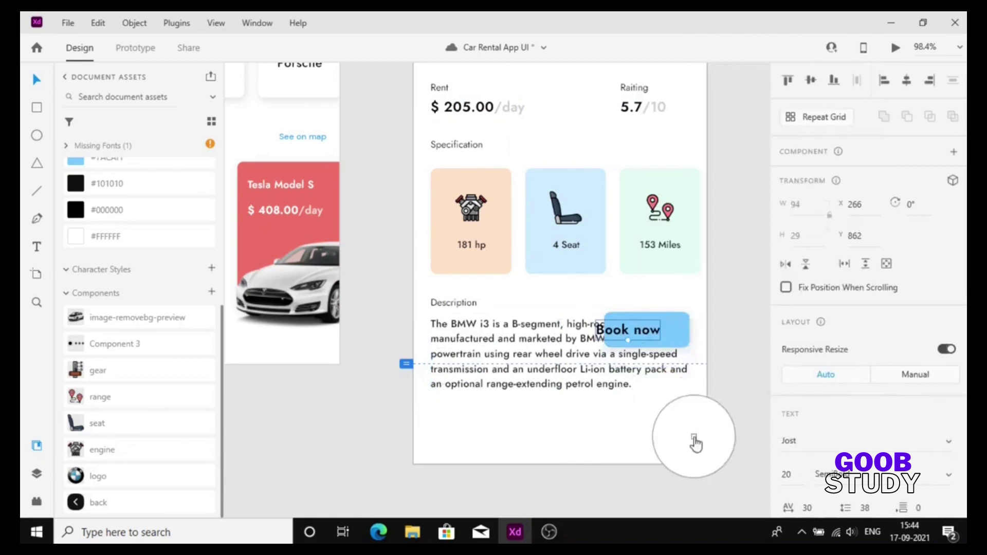
Make the "Book now" label white in Medium weight and centre it on the button.
click(659, 332)
key(Up)
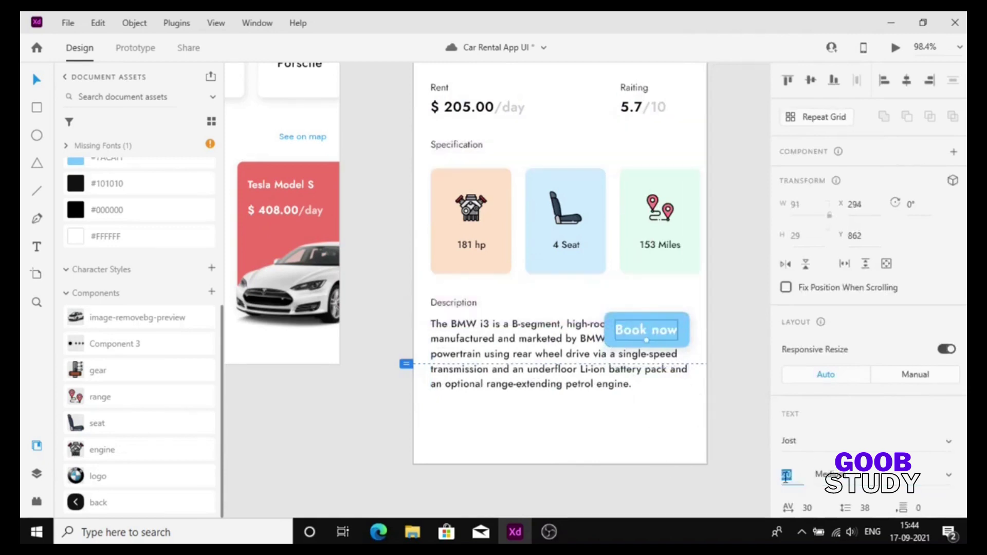
shift+click(612, 333)
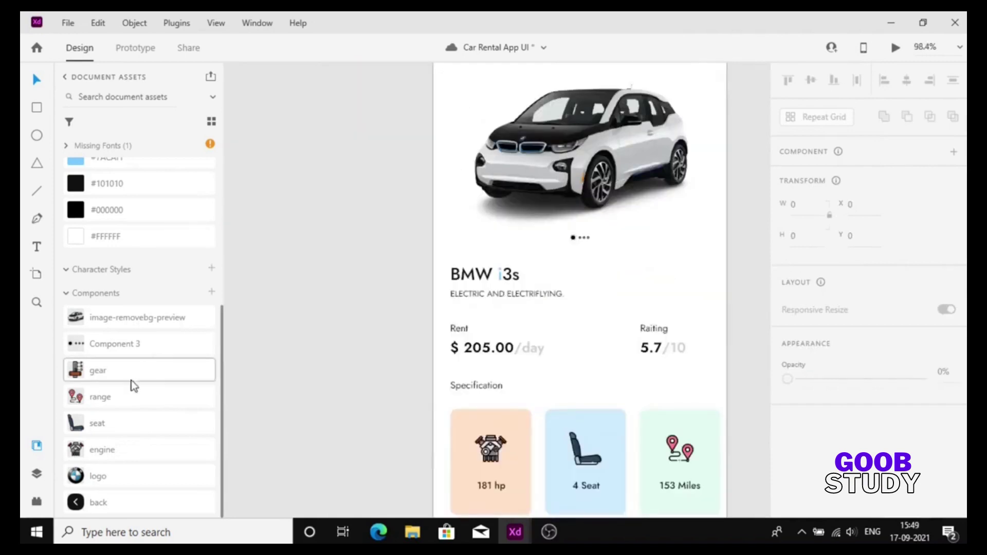
Place the BMW logo component beside the "BMW i3s" title at about X 373 and align it vertically with the title.
drag(98, 476, 650, 280)
drag(650, 282, 701, 275)
shift+click(510, 276)
click(812, 80)
click(749, 161)
key(Left)
click(686, 315)
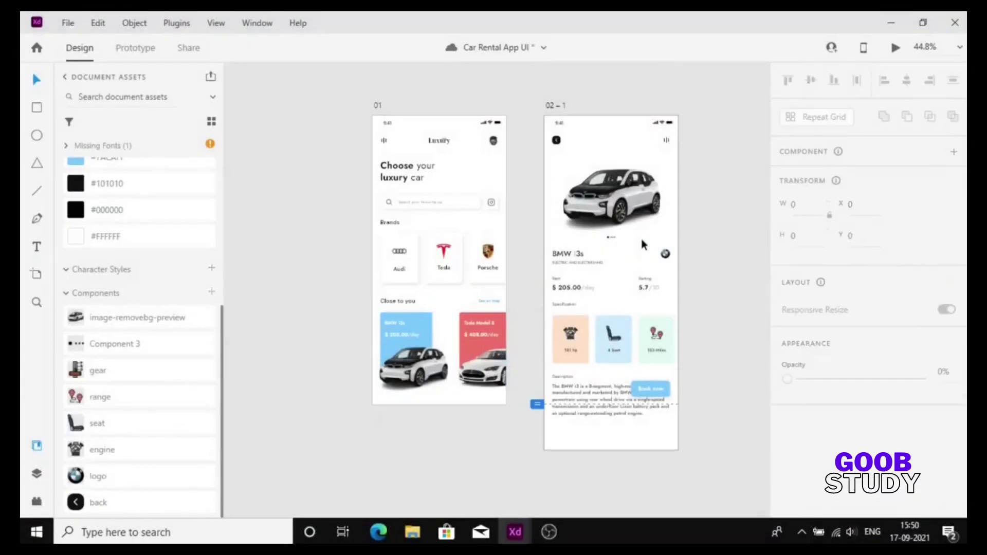
Paste the BMW i3s card and "Close to you" heading from 01 off the right edge of artboard 02 – 1, heading at about X 464, Y 582.
key(ctrl+v)
drag(597, 342, 748, 342)
key(Delete)
click(396, 304)
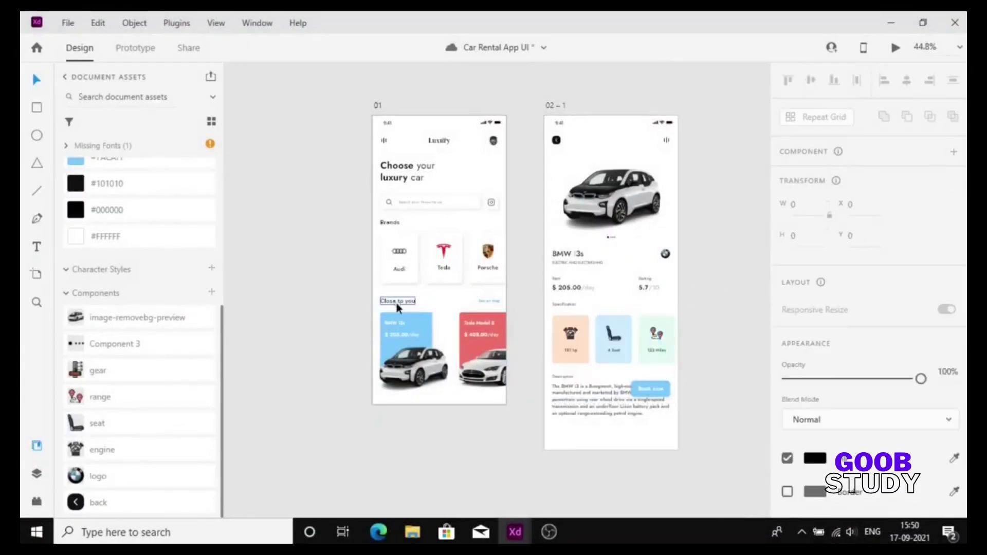
key(ctrl+c)
key(ctrl+v)
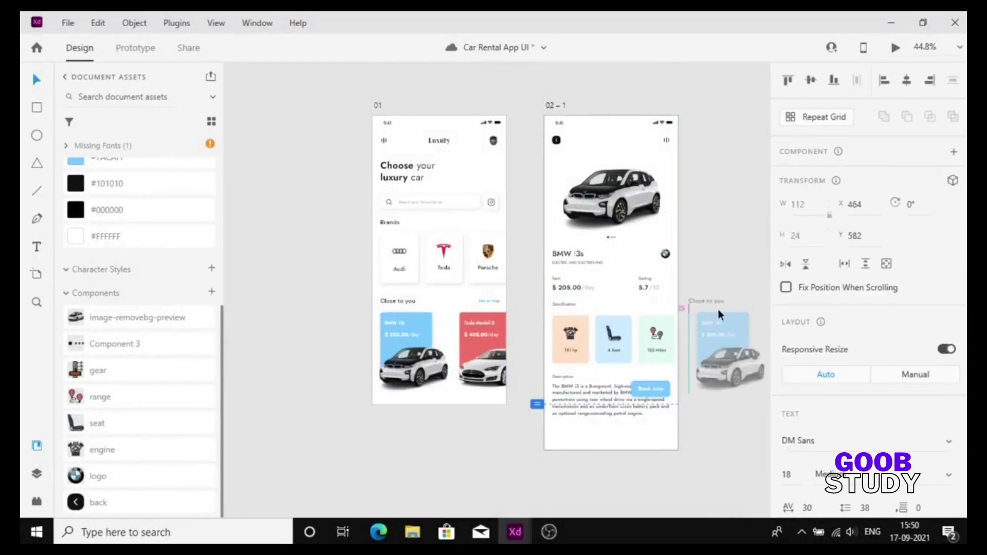
key(Delete)
Move artboard 02 – 1 farther away from artboard 01 to widen the gap between them.
click(455, 251)
shift+click(391, 223)
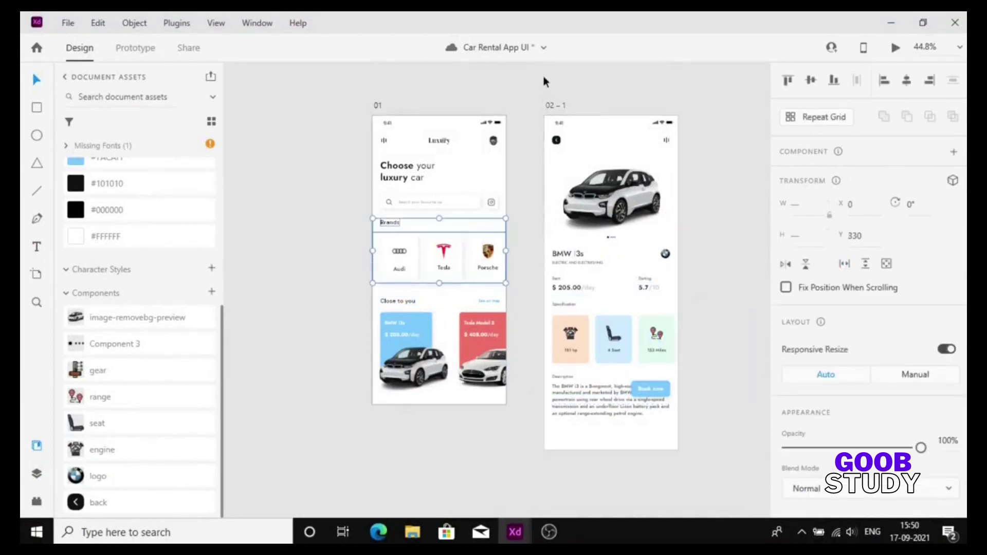
drag(555, 108, 660, 106)
Copy the "Brands" heading and brand card row into artboard 02 – 1 and move them off its left edge, about X -446.
click(444, 255)
shift+click(388, 223)
right_click(388, 222)
click(456, 46)
right_click(706, 147)
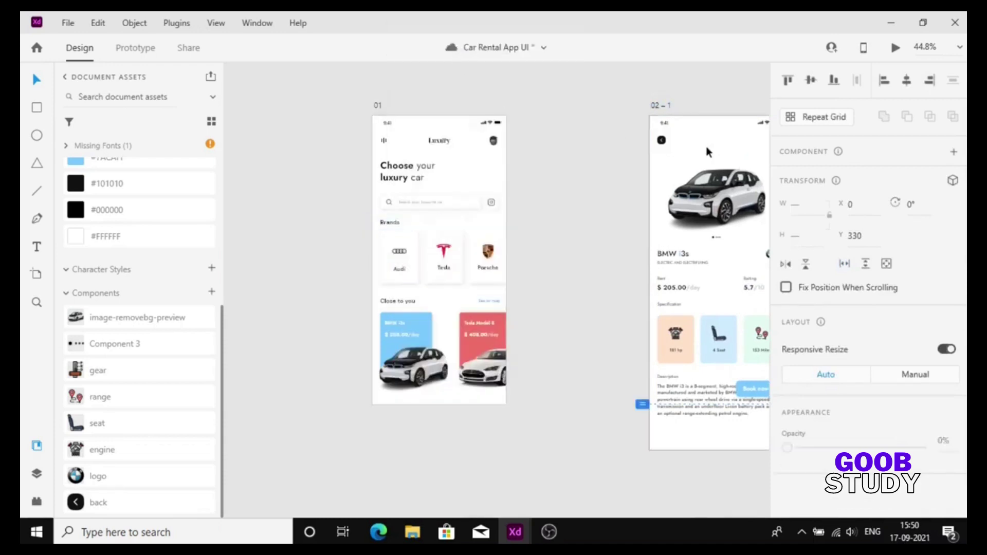
click(725, 164)
drag(675, 246, 538, 235)
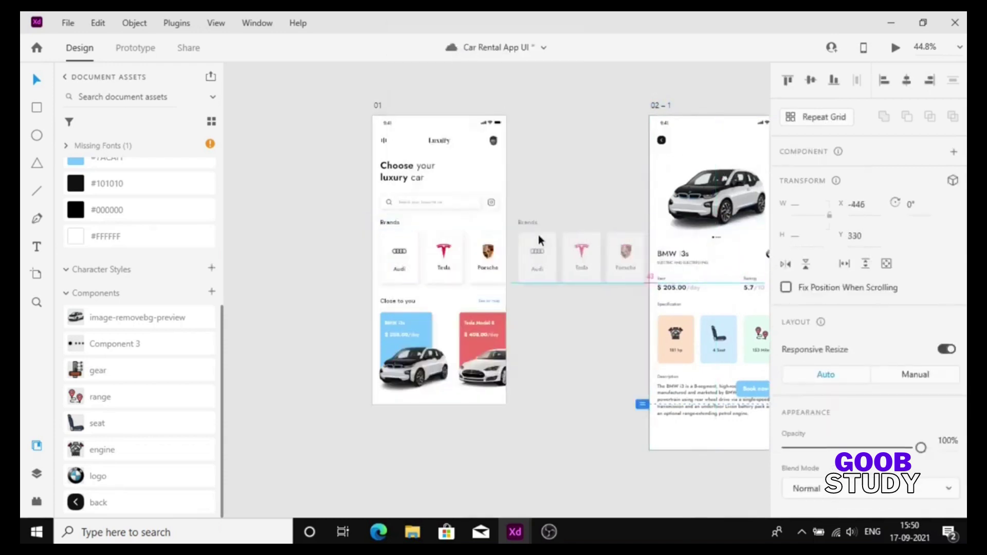
key(Delete)
Copy the logo title, avatar, "Choose your luxury car" heading and search row from 01 into 02 – 1 and move them above the artboard.
scroll(591, 169, right, 1)
scroll(591, 169, right, 2)
drag(360, 177, 272, 132)
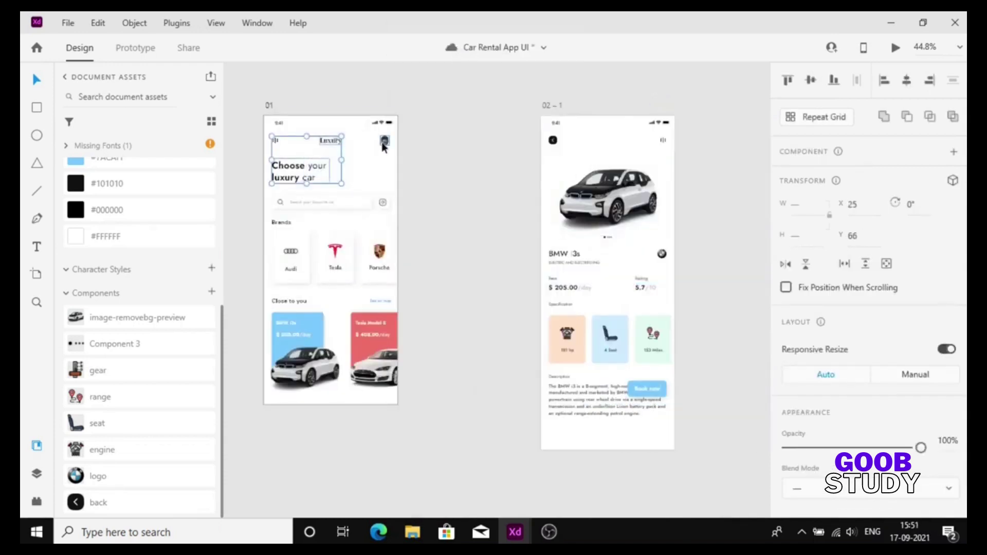
shift+click(384, 142)
shift+click(382, 202)
shift+click(341, 205)
key(ctrl+c)
click(605, 138)
key(ctrl+v)
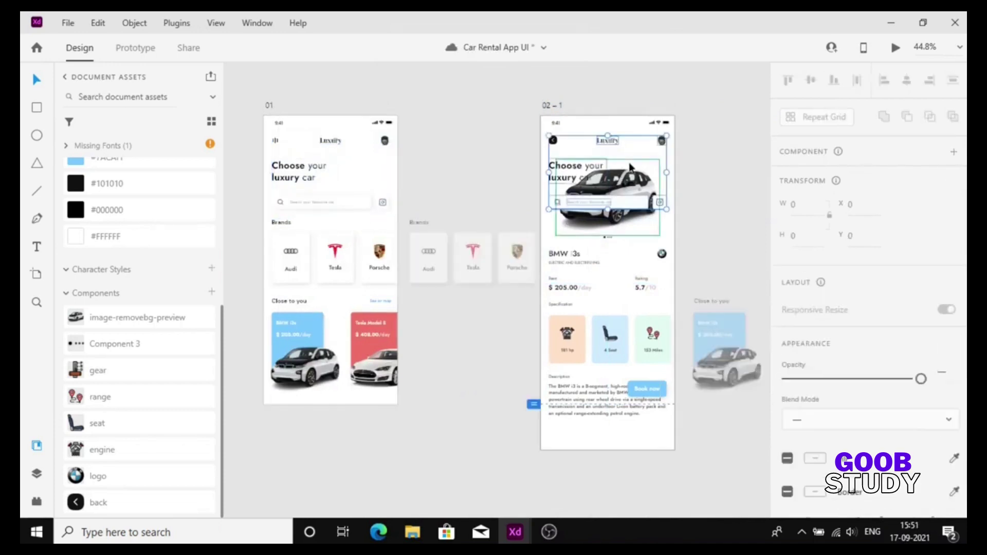
drag(593, 167, 594, 134)
scroll(594, 131, down, 3)
Copy the BMW logo from 02 – 1 onto the Audi card of artboard 01 and rotate it to -223°.
click(662, 281)
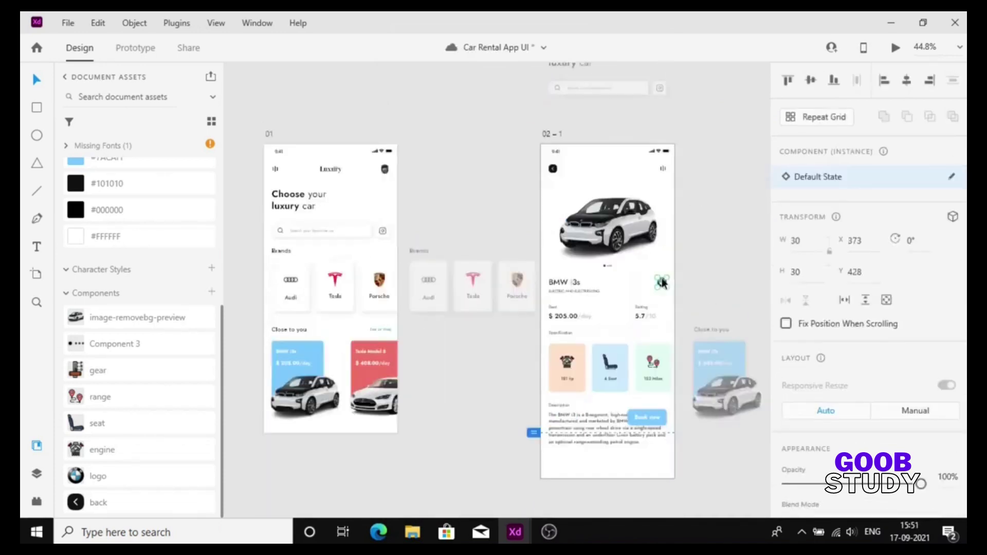
click(347, 322)
key(ctrl+v)
scroll(324, 292, up, 5)
scroll(473, 273, left, 3)
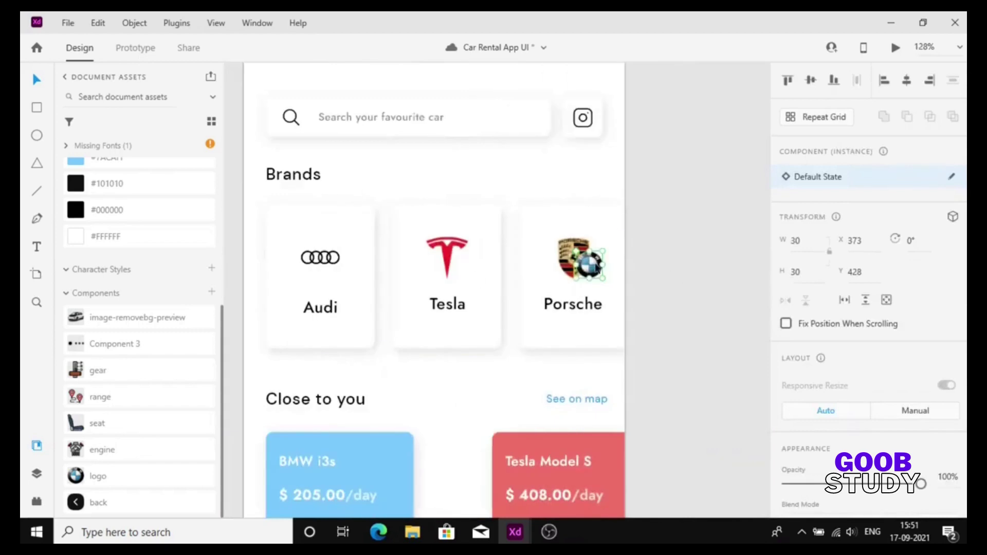
drag(585, 260, 323, 289)
scroll(322, 289, left, 2)
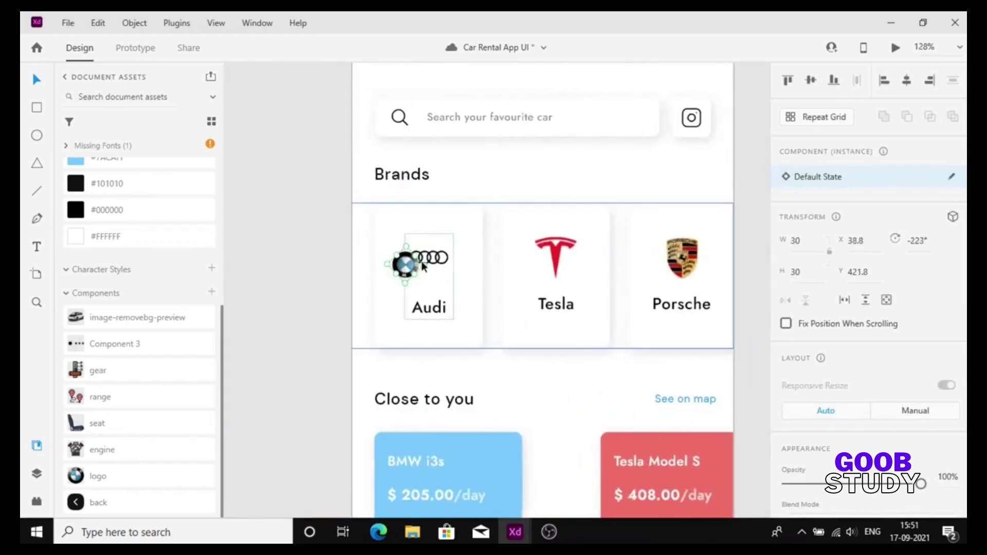
Set the opacity of the BMW logo copy on the Audi card to 0%.
key(0)
key(0)
key(Escape)
key(ctrl+0)
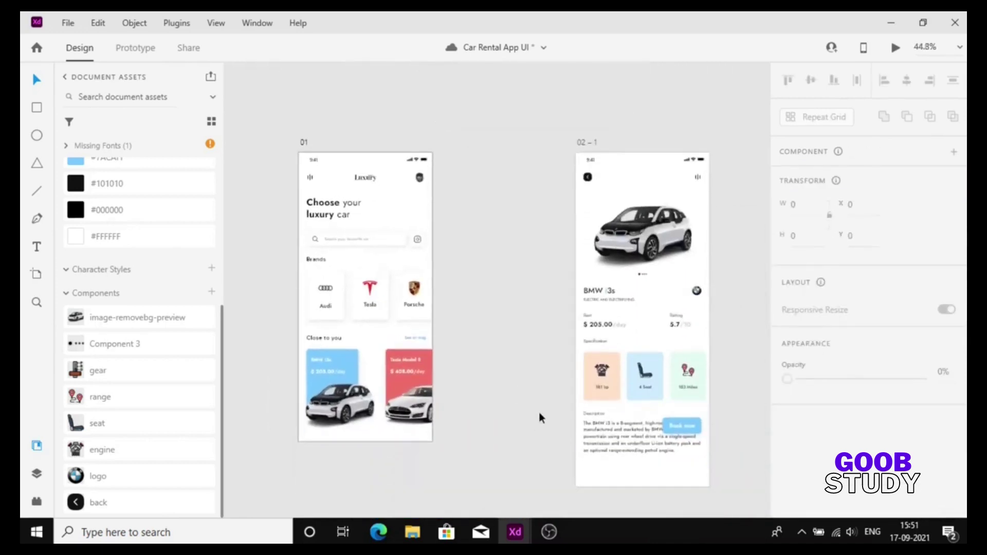
Copy the large BMW car image from 02 – 1 into artboard 01 and move it off the right edge, about X 428, Y -78.
click(624, 232)
key(ctrl+c)
click(409, 202)
scroll(406, 208, left, 2)
key(ctrl+v)
drag(404, 243, 542, 170)
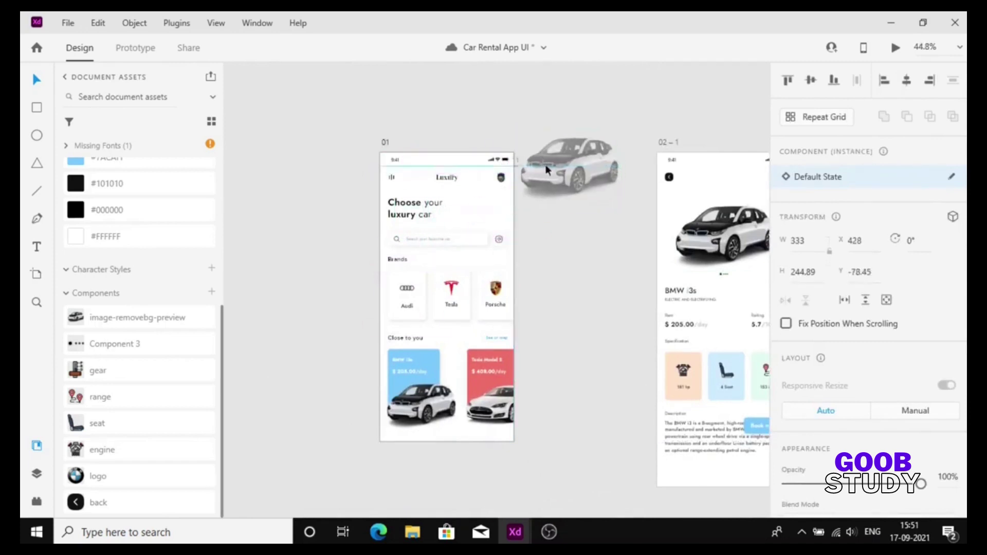
key(Delete)
Copy the back button from 02 – 1 into artboard 01 and move it off the artboard's left edge.
scroll(545, 236, left, 1)
click(723, 177)
key(ctrl+c)
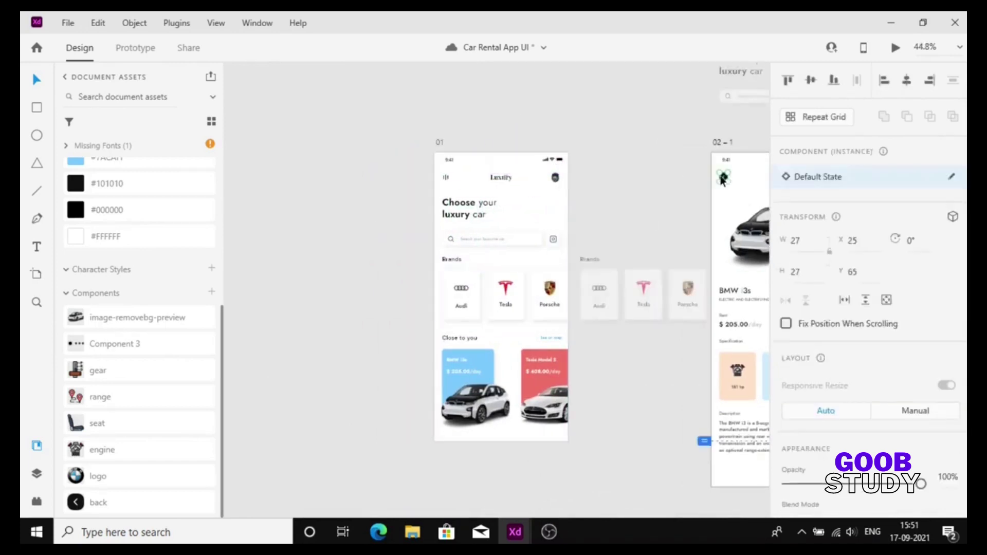
click(516, 200)
key(ctrl+v)
drag(446, 176, 401, 175)
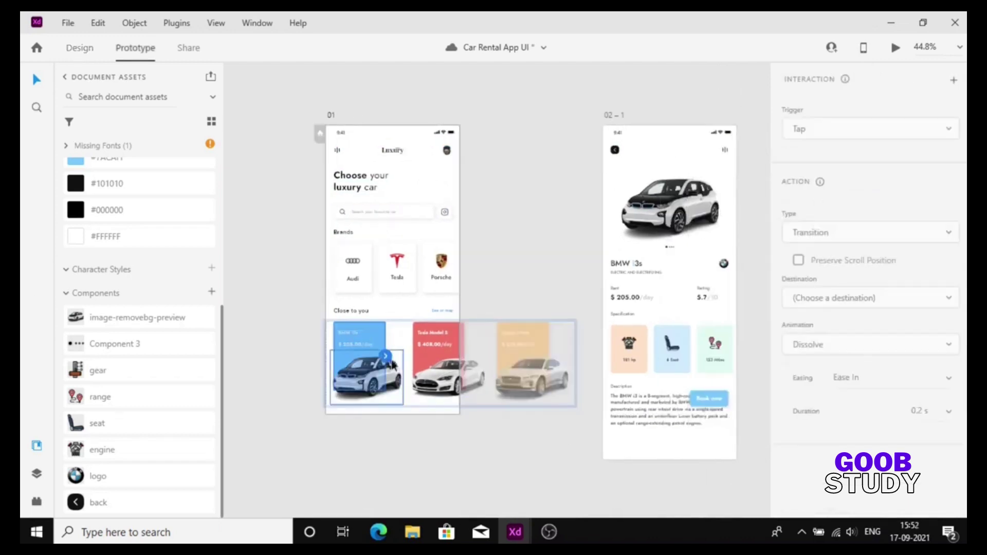
In Prototype mode, link the BMW i3s car on 01 to 02 – 1 with Auto-Animate, and the back button on 02 – 1 to 01.
drag(403, 378, 643, 209)
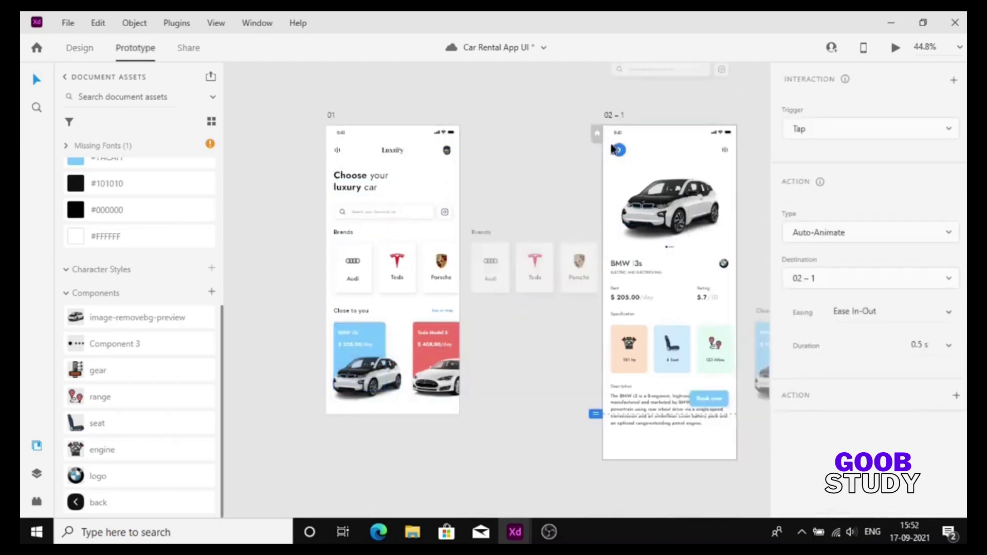
drag(616, 149, 446, 176)
click(507, 144)
Move artboard 02 – 1 closer to 01 and set artboard 01 as the flow's home screen, keeping the name "Flow 1".
drag(605, 116, 494, 116)
click(534, 105)
click(331, 114)
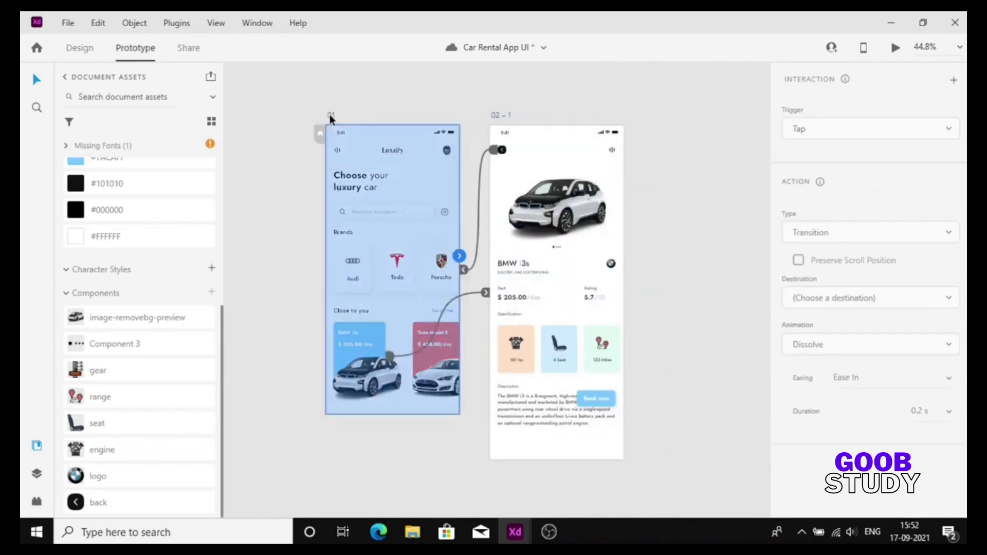
click(320, 134)
double_click(347, 96)
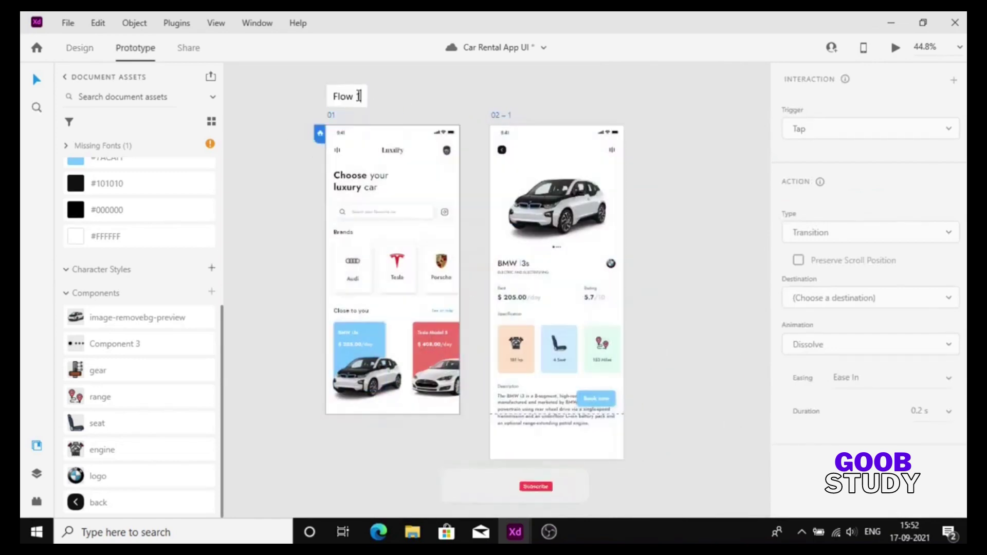
key(Return)
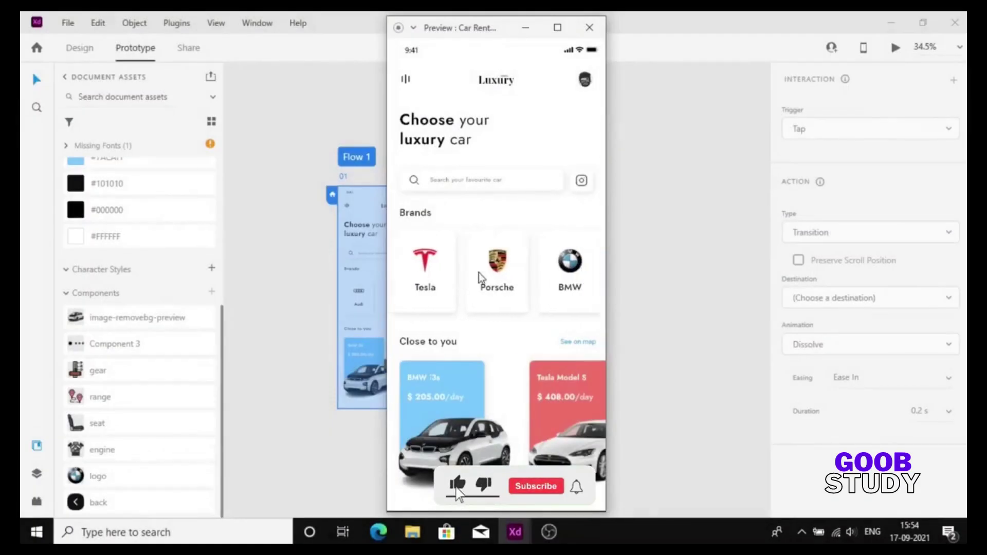
Preview the prototype by scrolling the brand and car rows, opening the BMW i3s detail screen, scrolling it and going back.
drag(480, 272, 560, 277)
mouse_move(591, 379)
mouse_down()
mouse_move(426, 378)
mouse_move(588, 396)
mouse_up()
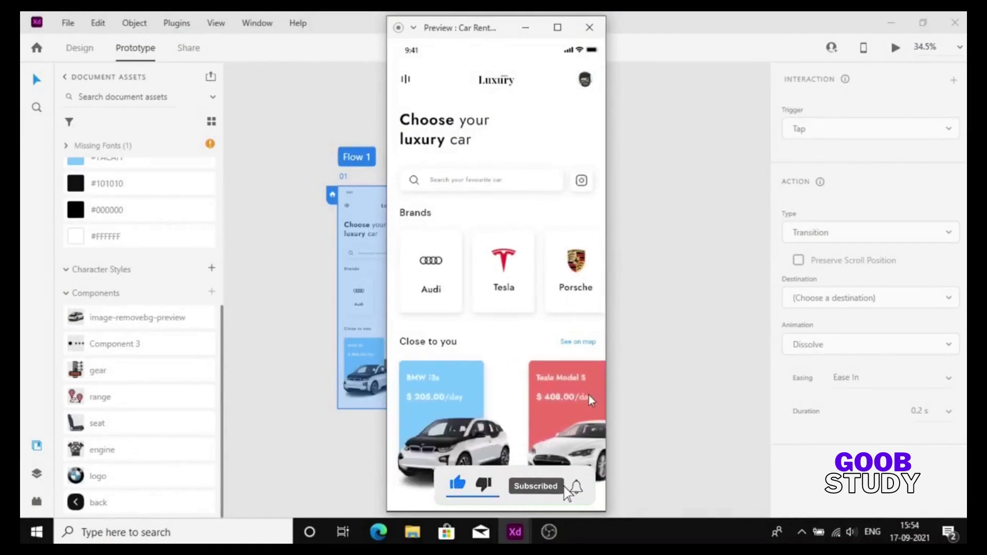
click(464, 413)
scroll(492, 378, down, 3)
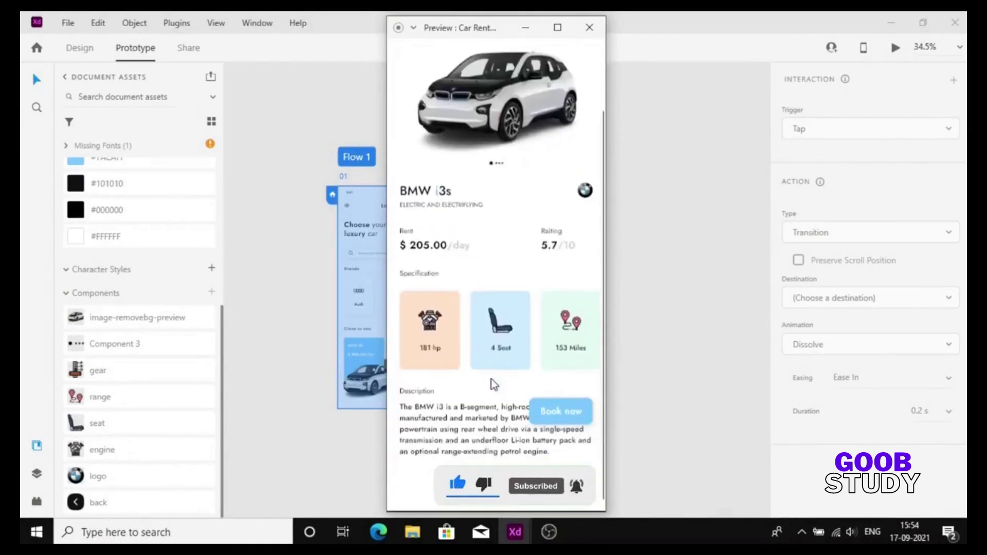
scroll(492, 379, up, 3)
click(408, 80)
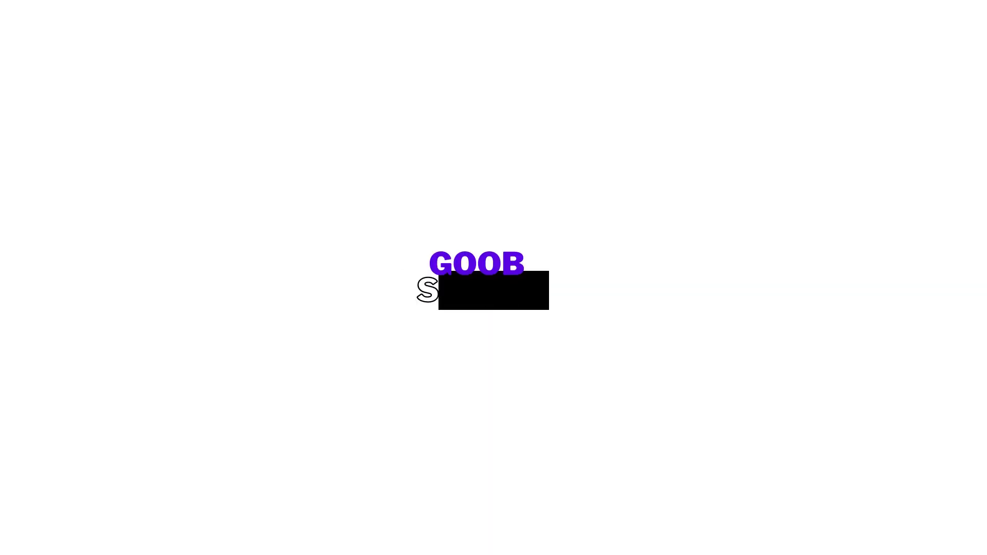